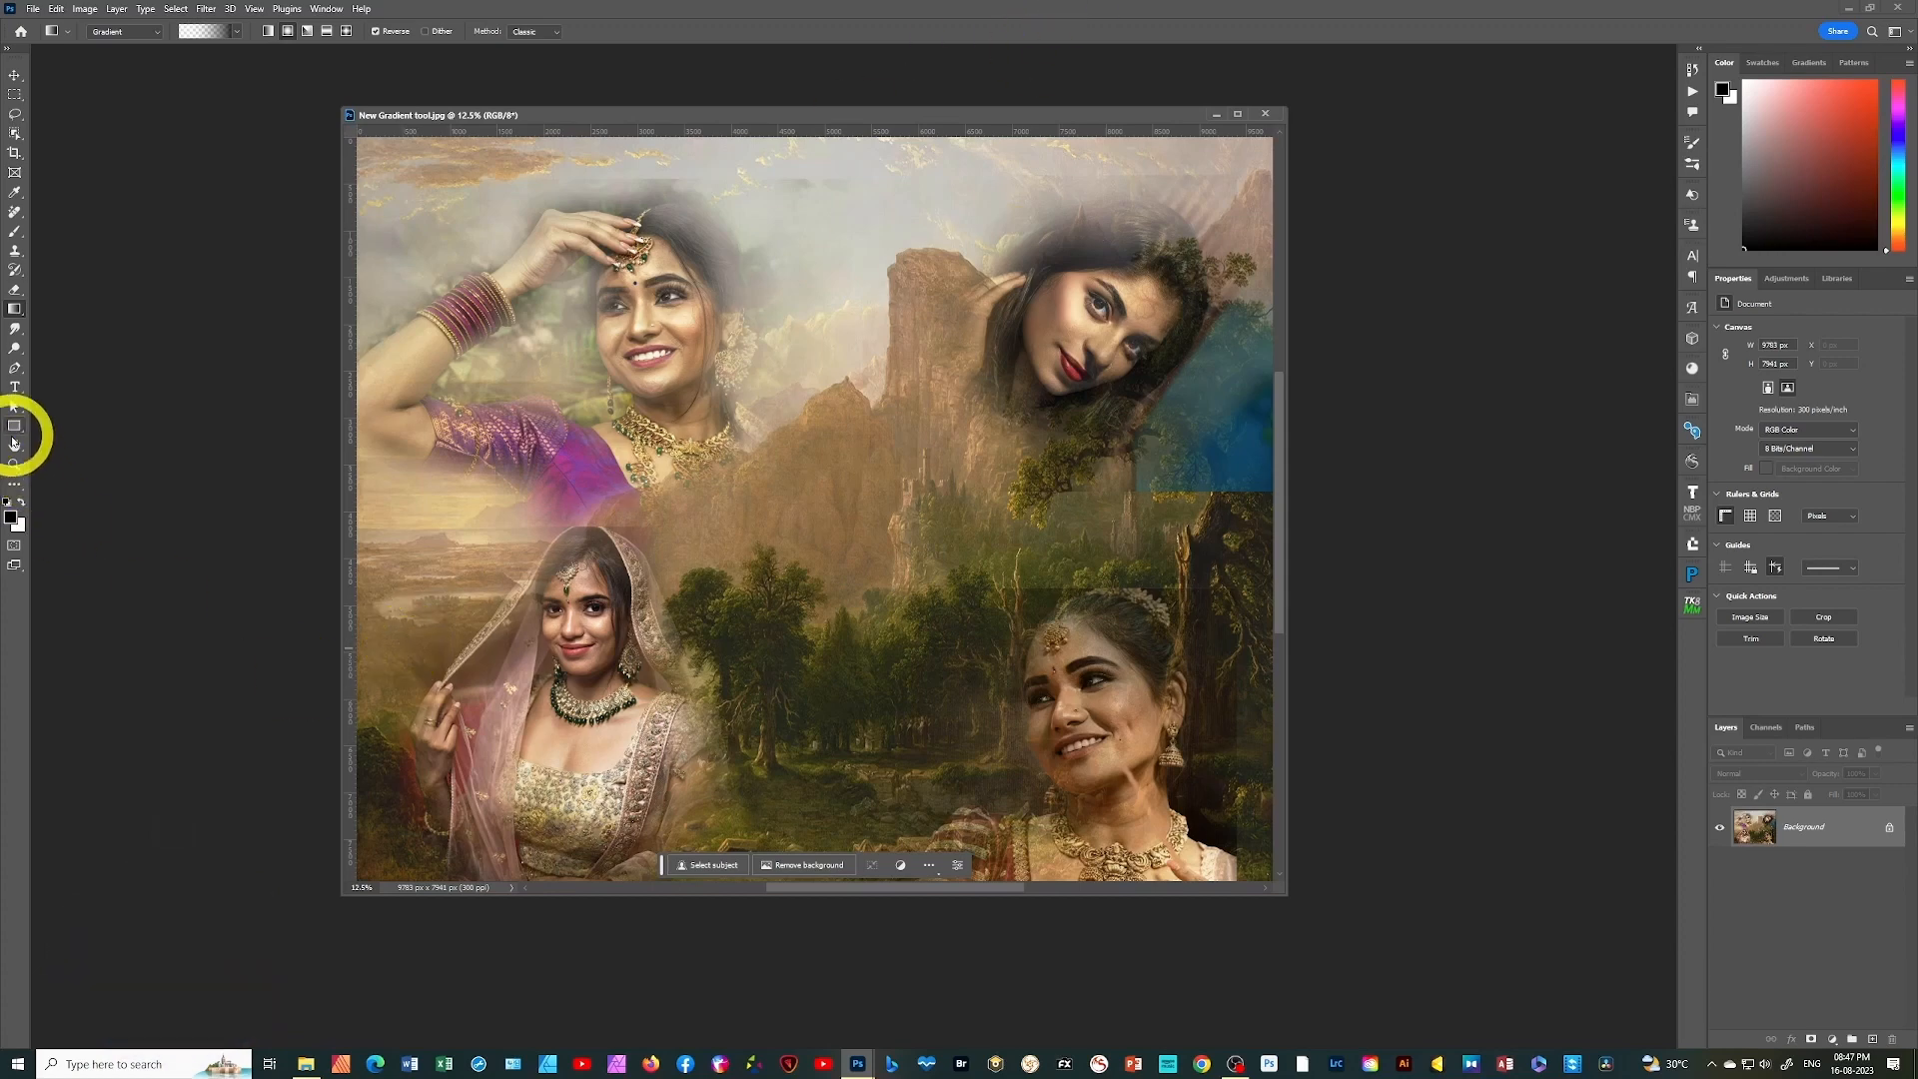
# Load the files N1.jpg to N5.jpg into one document as a stack of layers
pyautogui.click(33, 8)
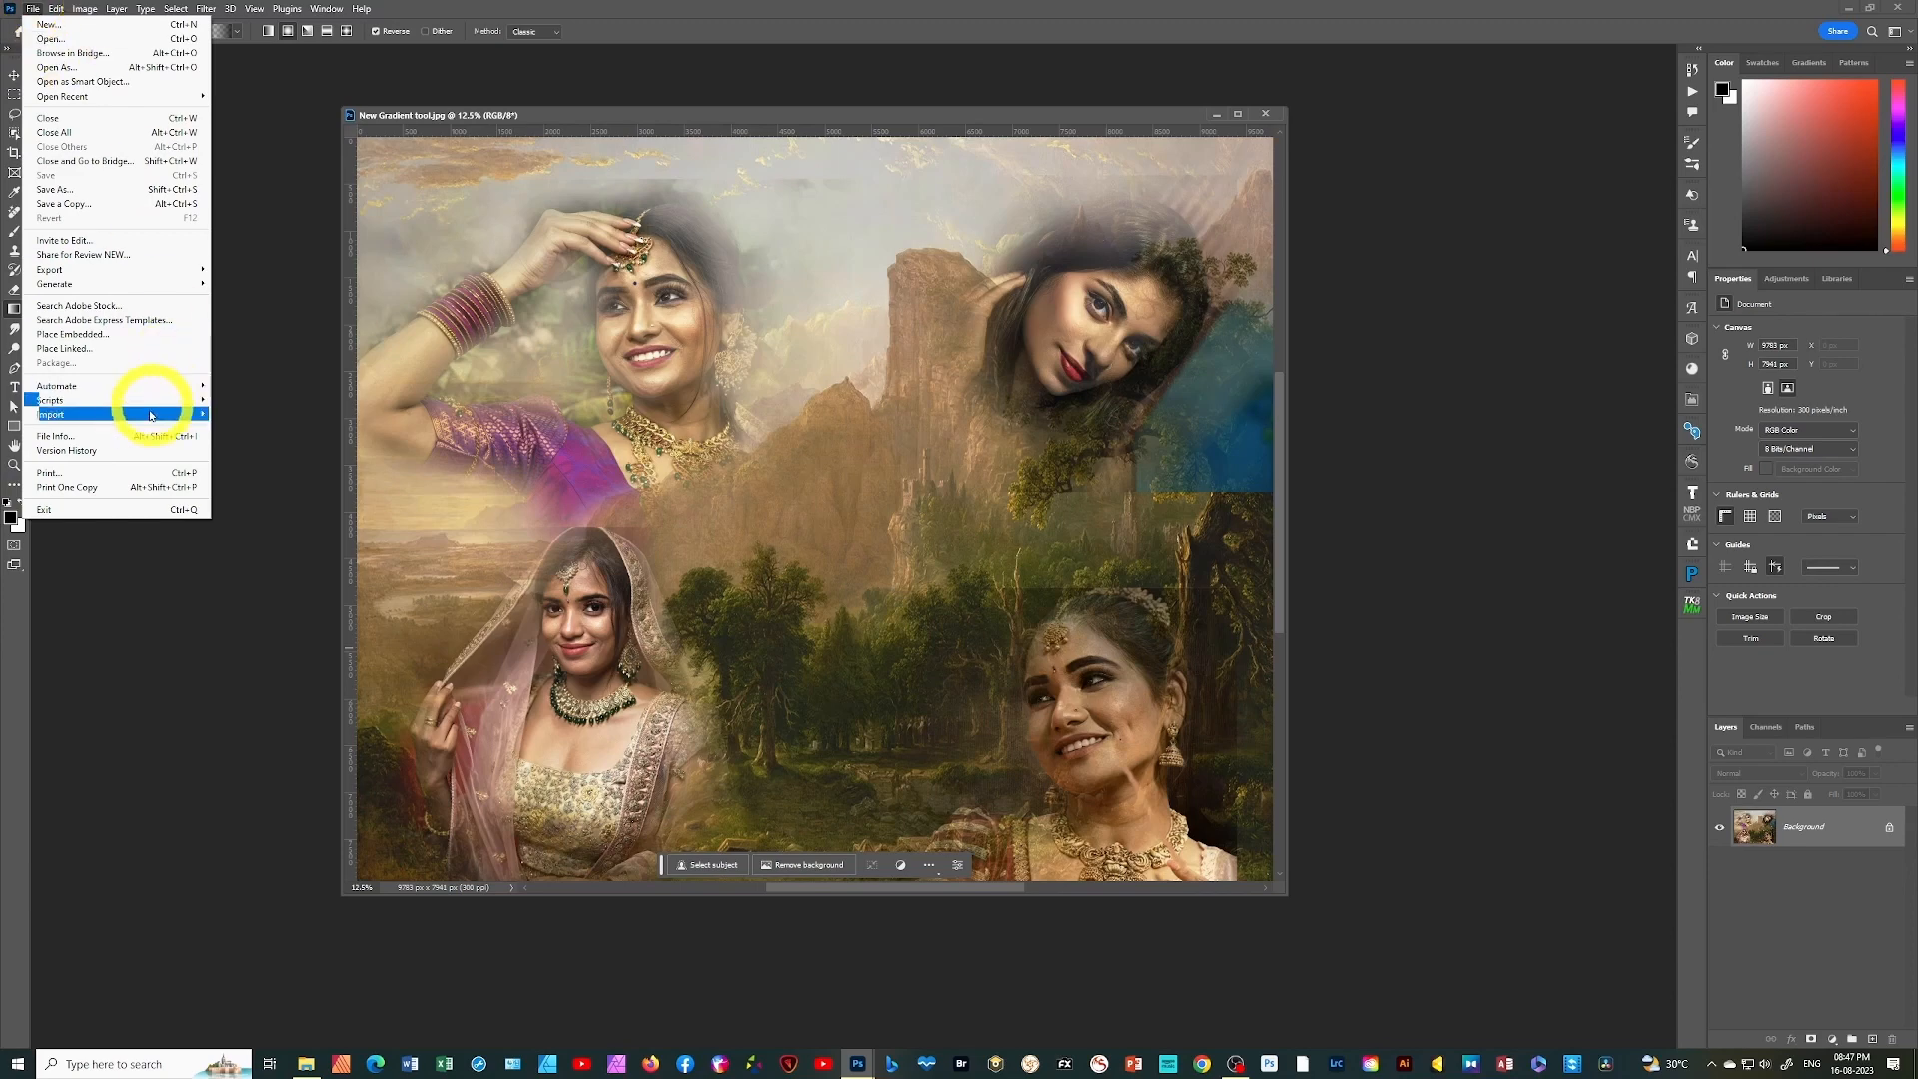
pyautogui.moveTo(120, 399)
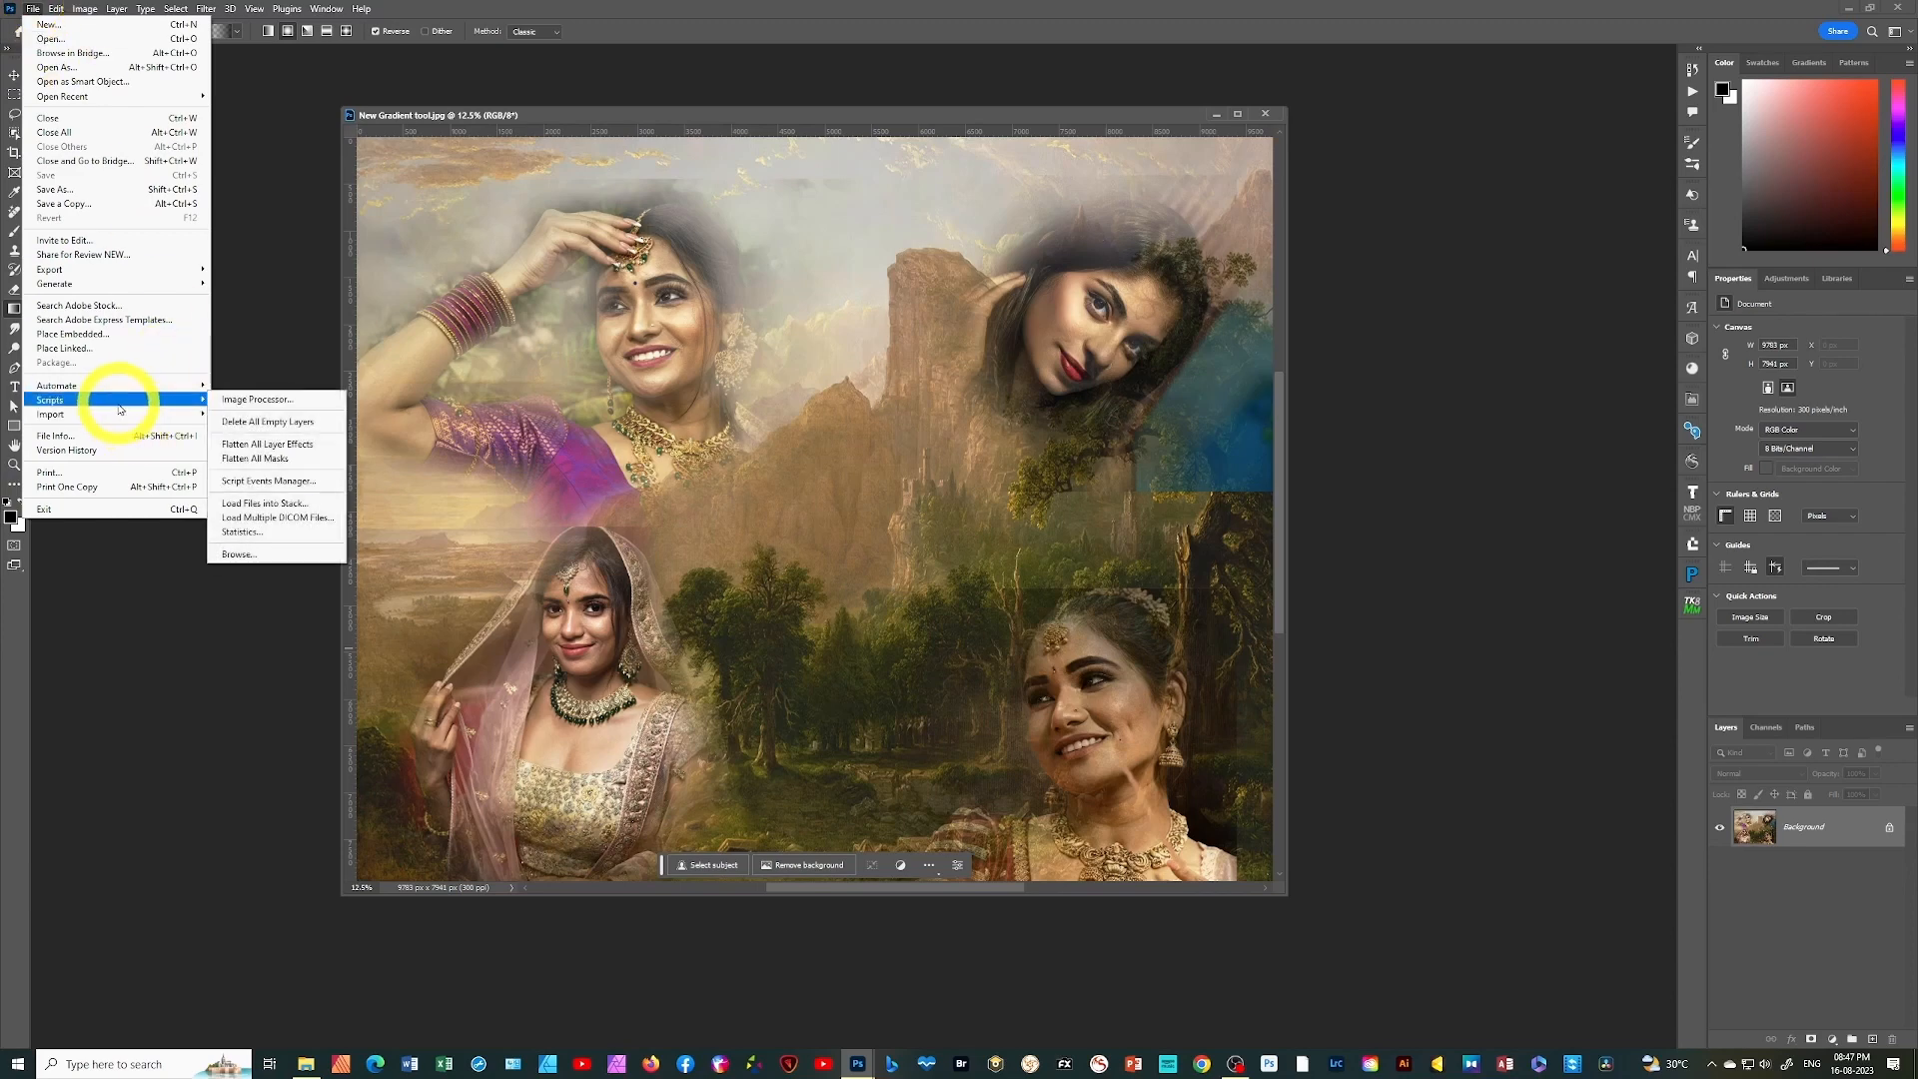
pyautogui.click(296, 504)
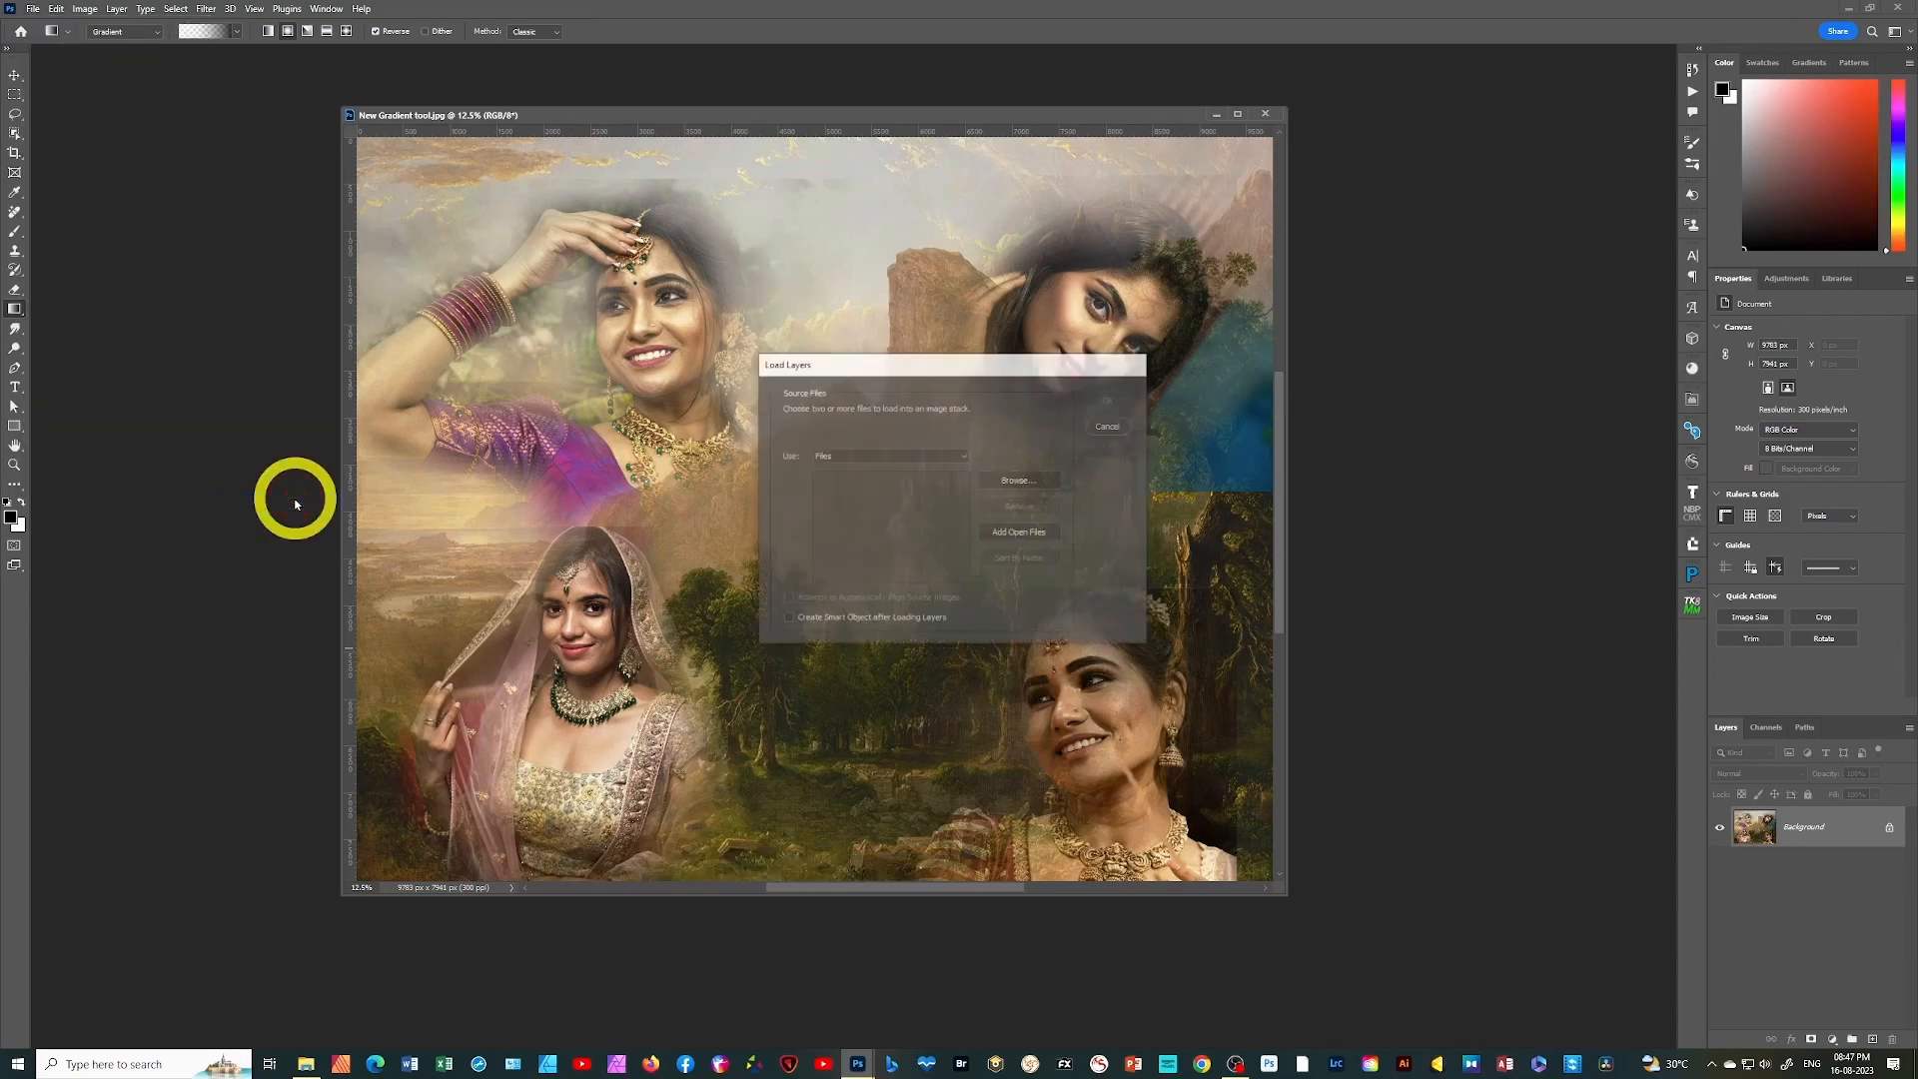
pyautogui.click(1029, 491)
pyautogui.moveTo(805, 612); pyautogui.dragTo(1174, 510)
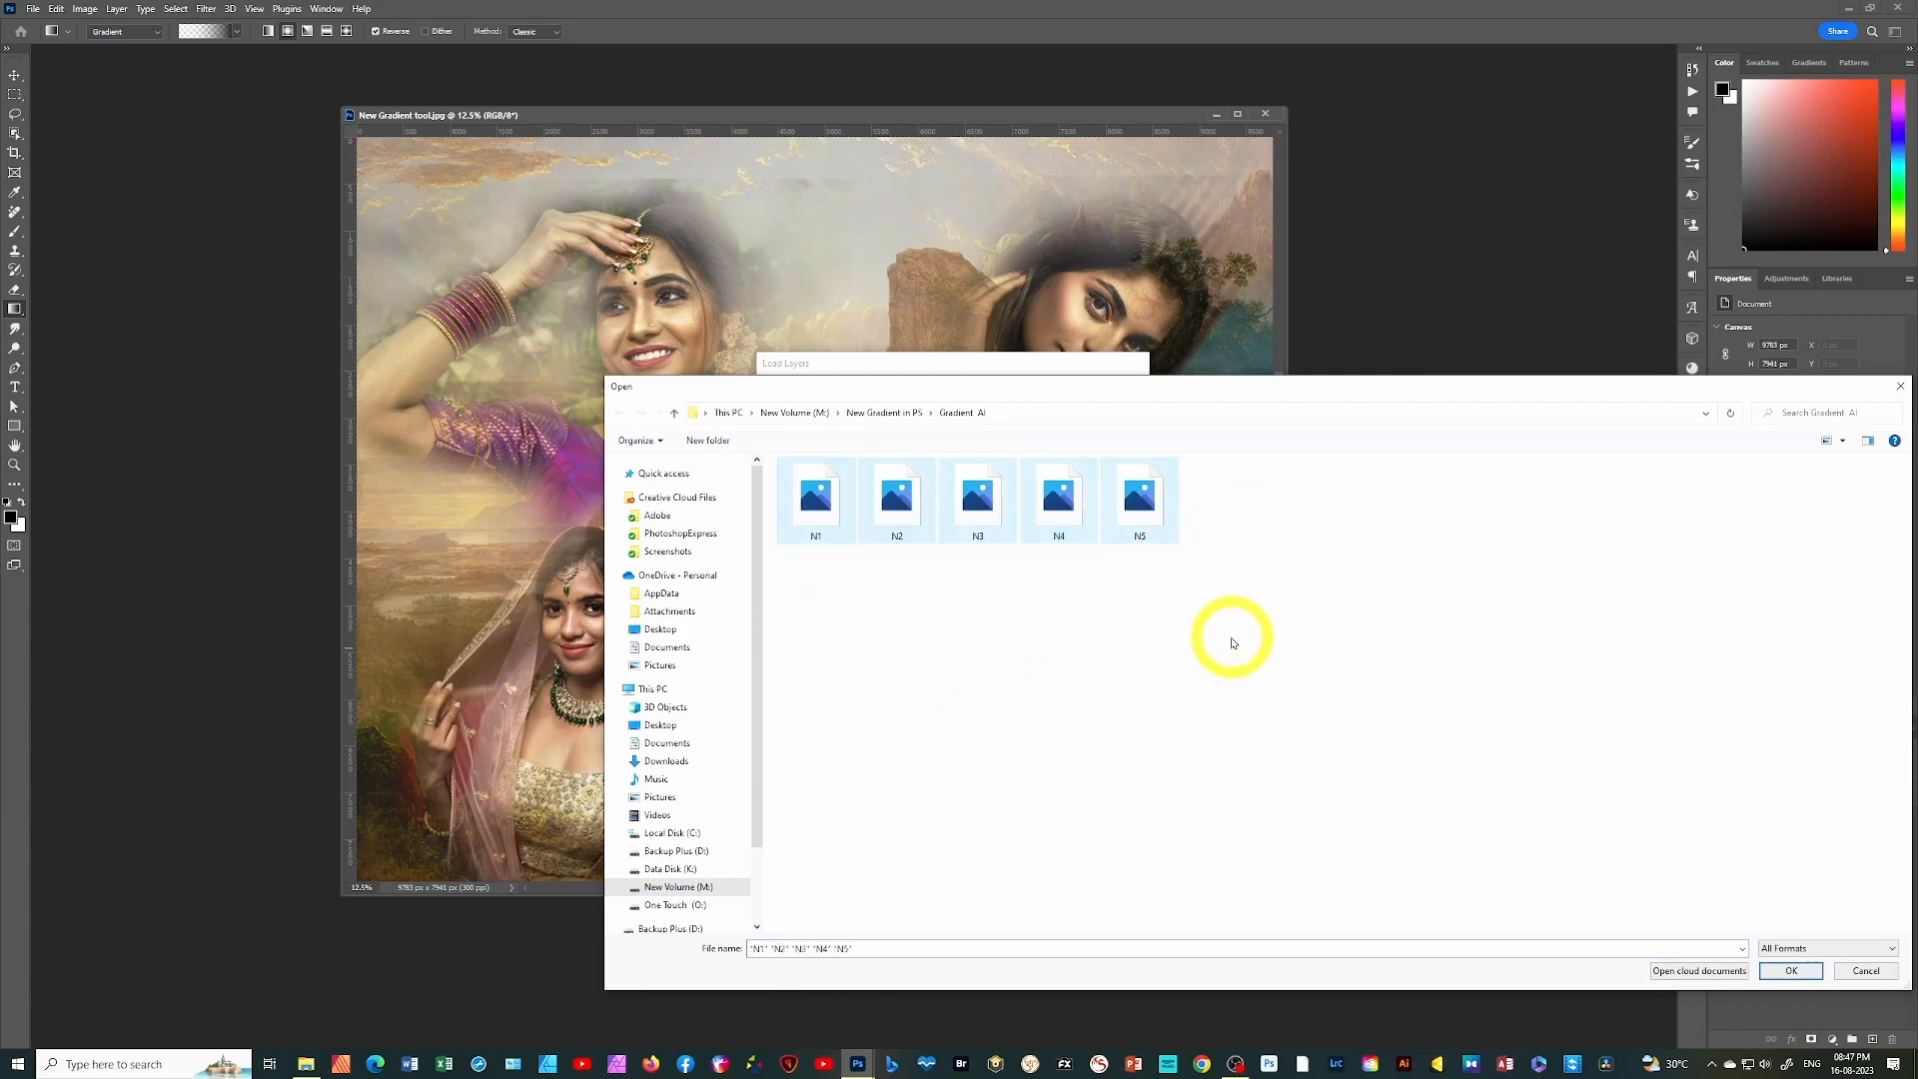
pyautogui.click(1786, 972)
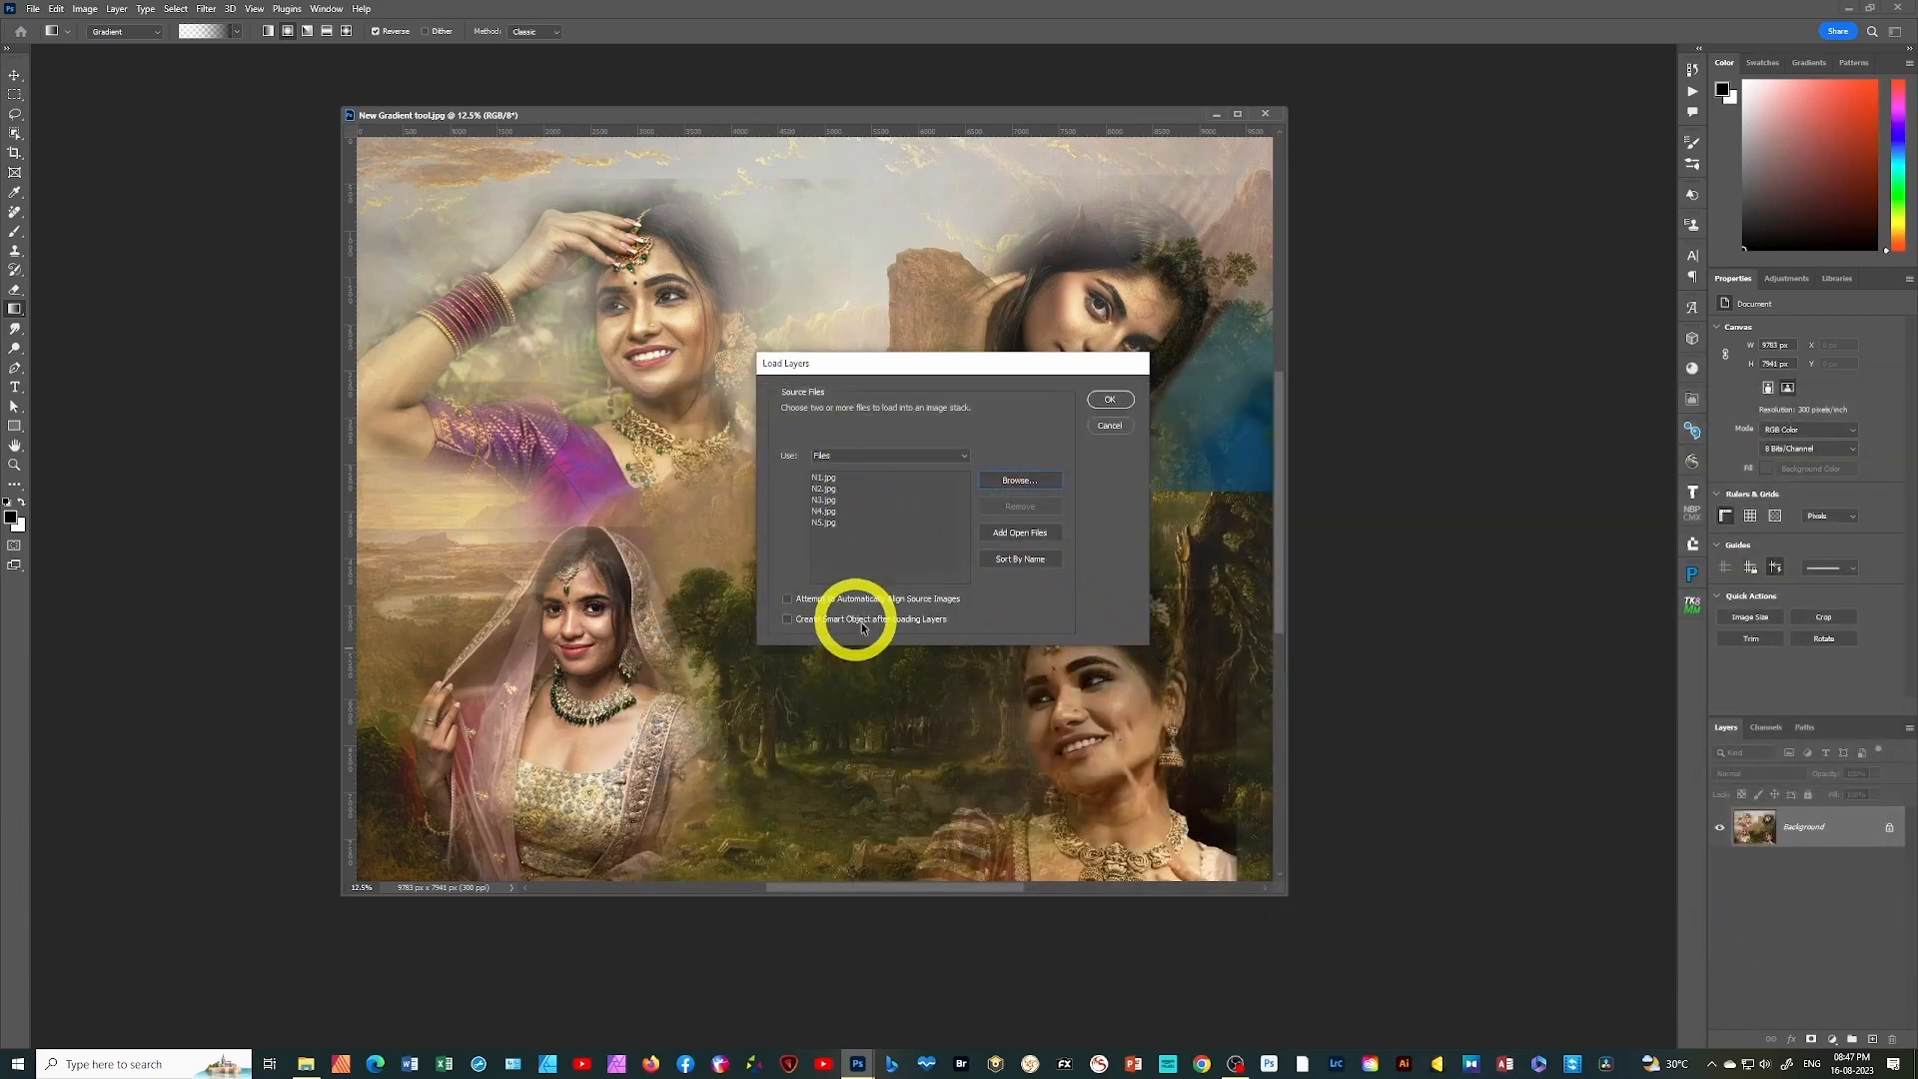
pyautogui.click(1112, 398)
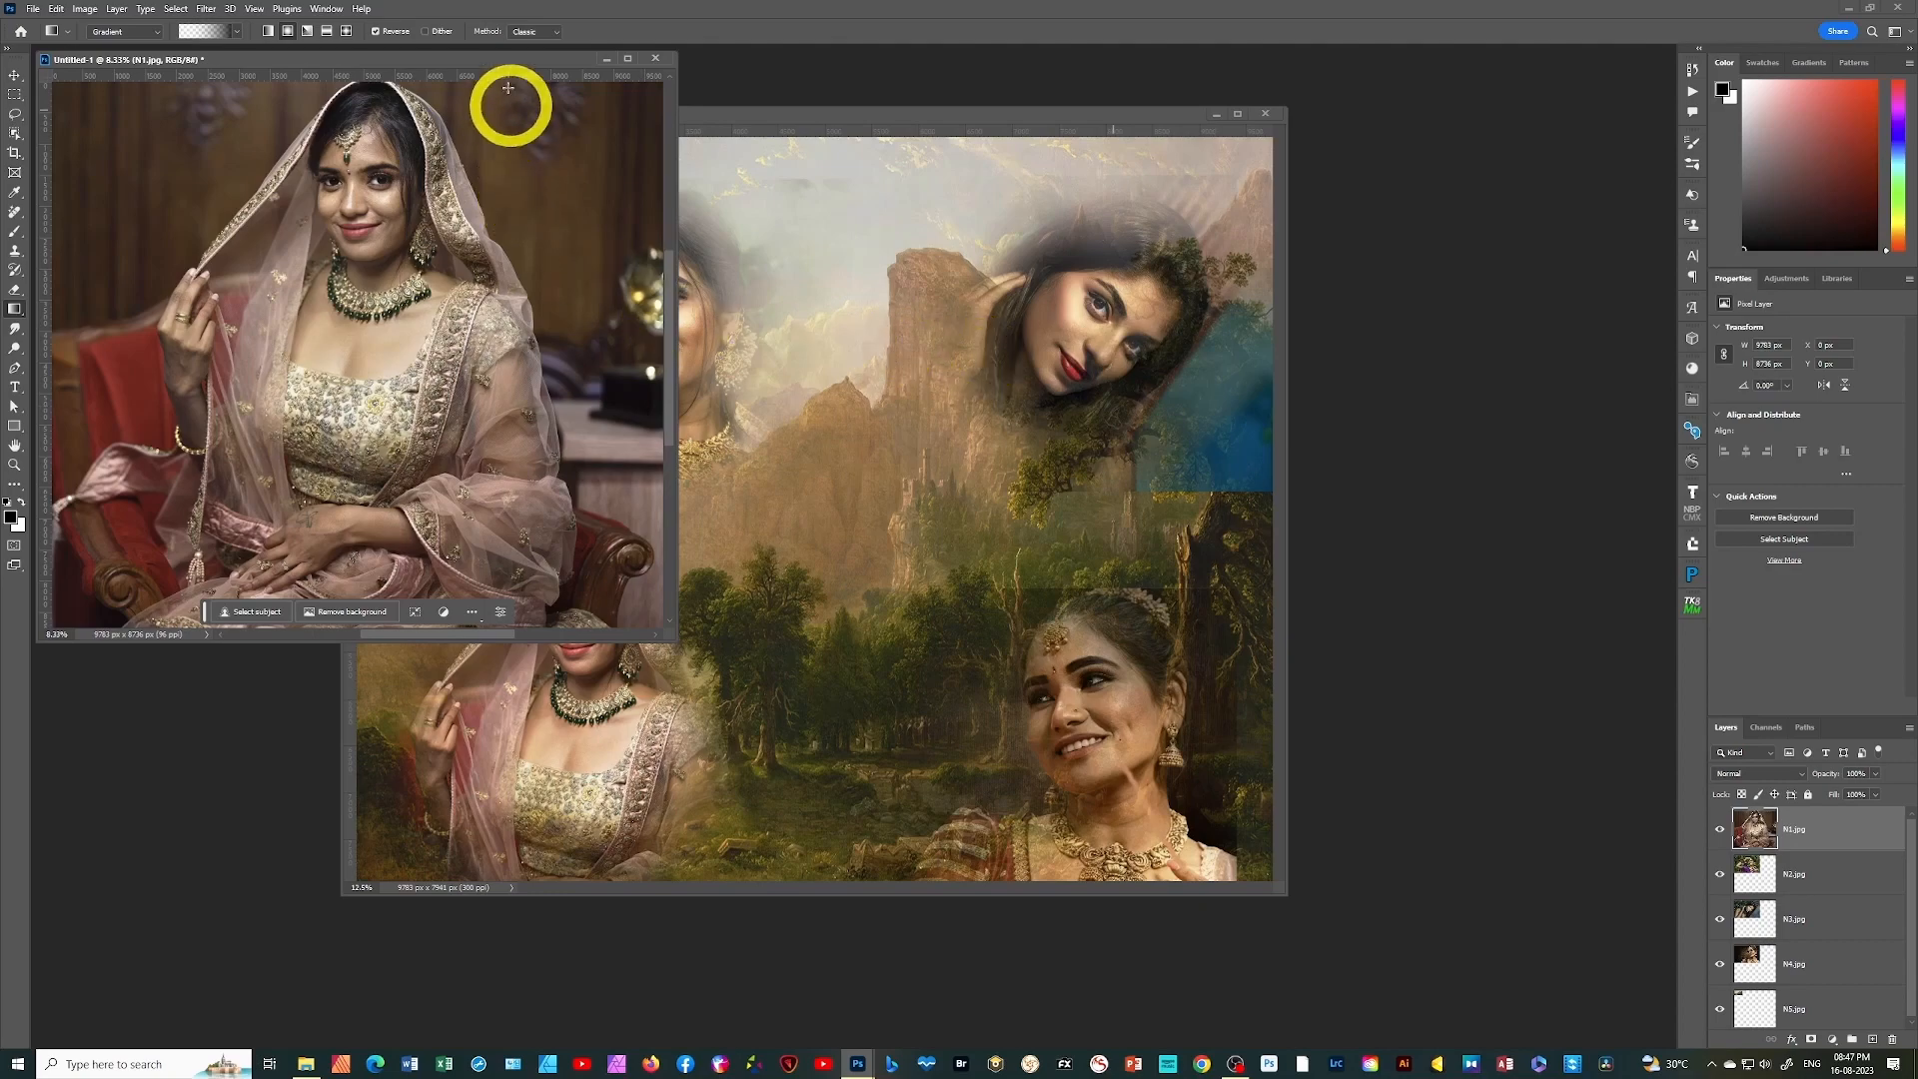
# Enlarge the document window, scale the N1.jpg photo to about 38% and place it in the canvas's lower-left corner
pyautogui.moveTo(514, 58); pyautogui.dragTo(600, 115)
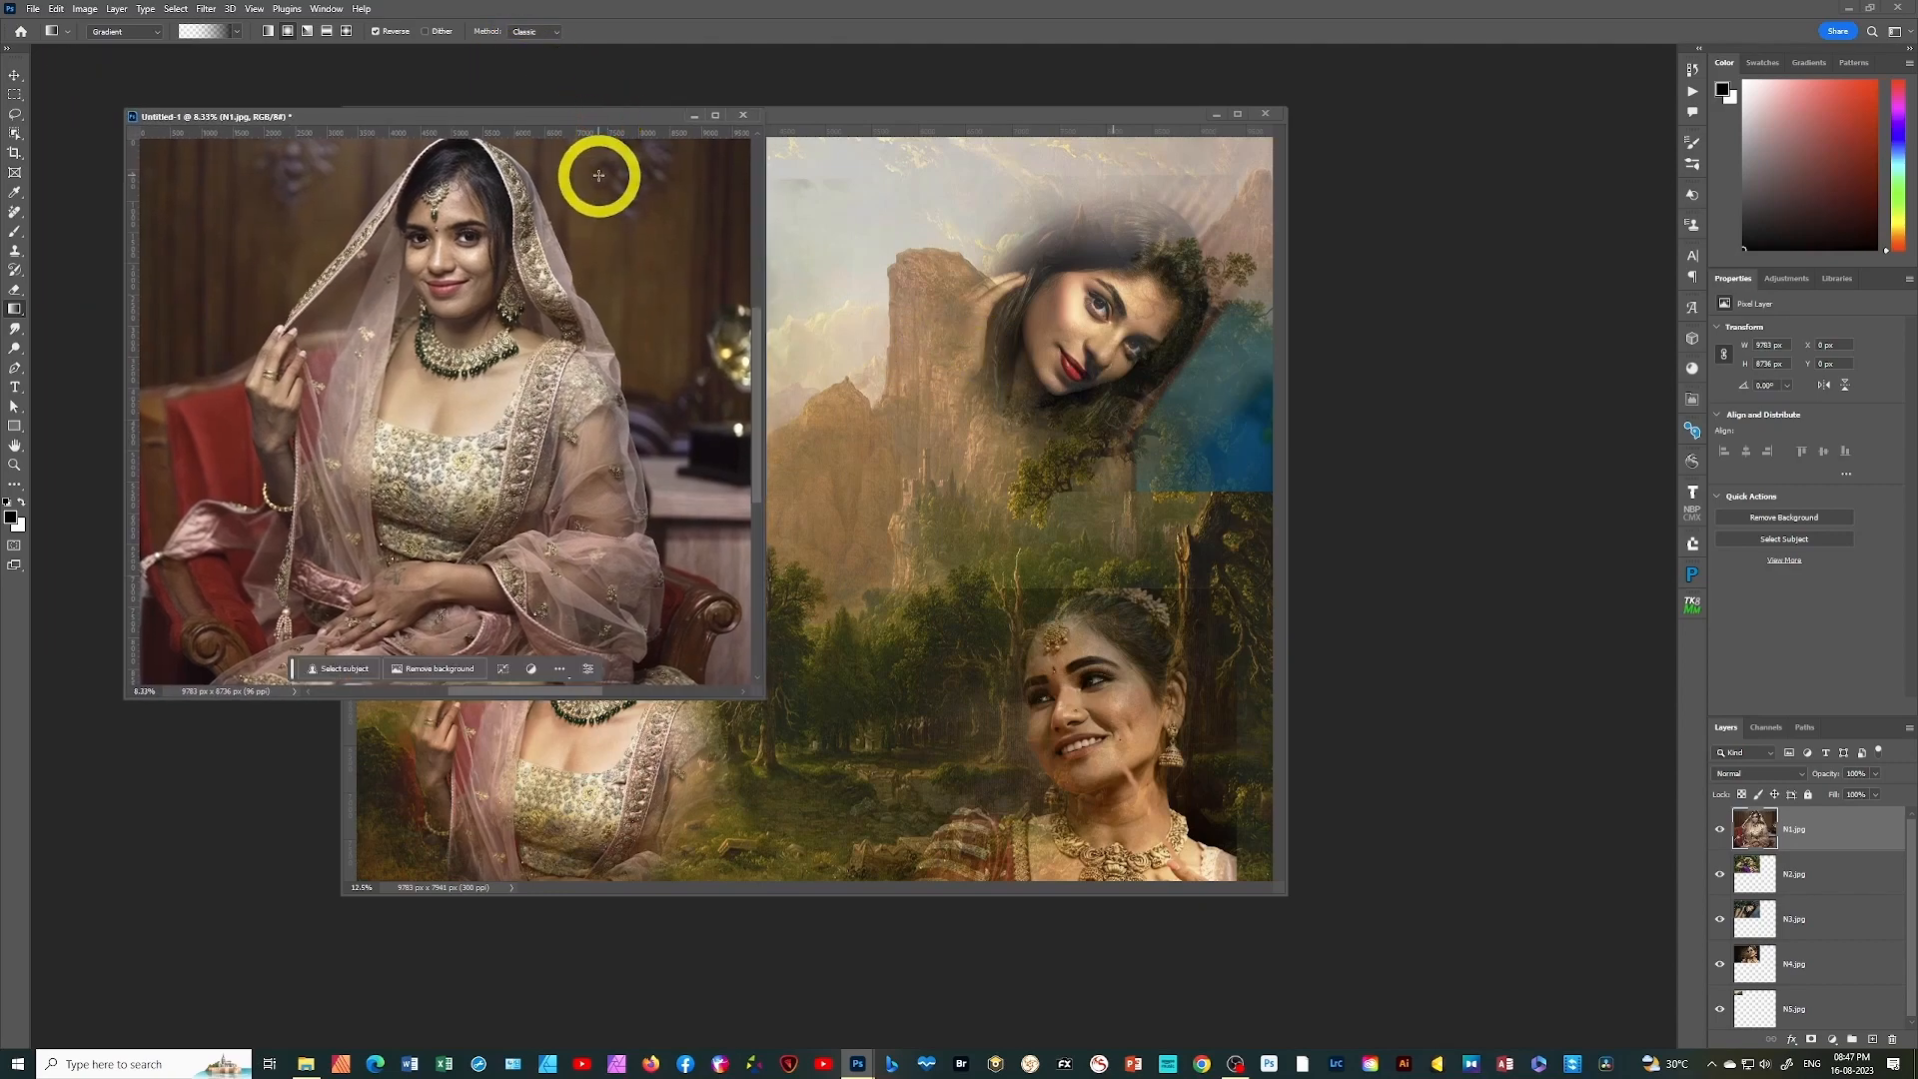
pyautogui.moveTo(756, 689); pyautogui.dragTo(850, 799)
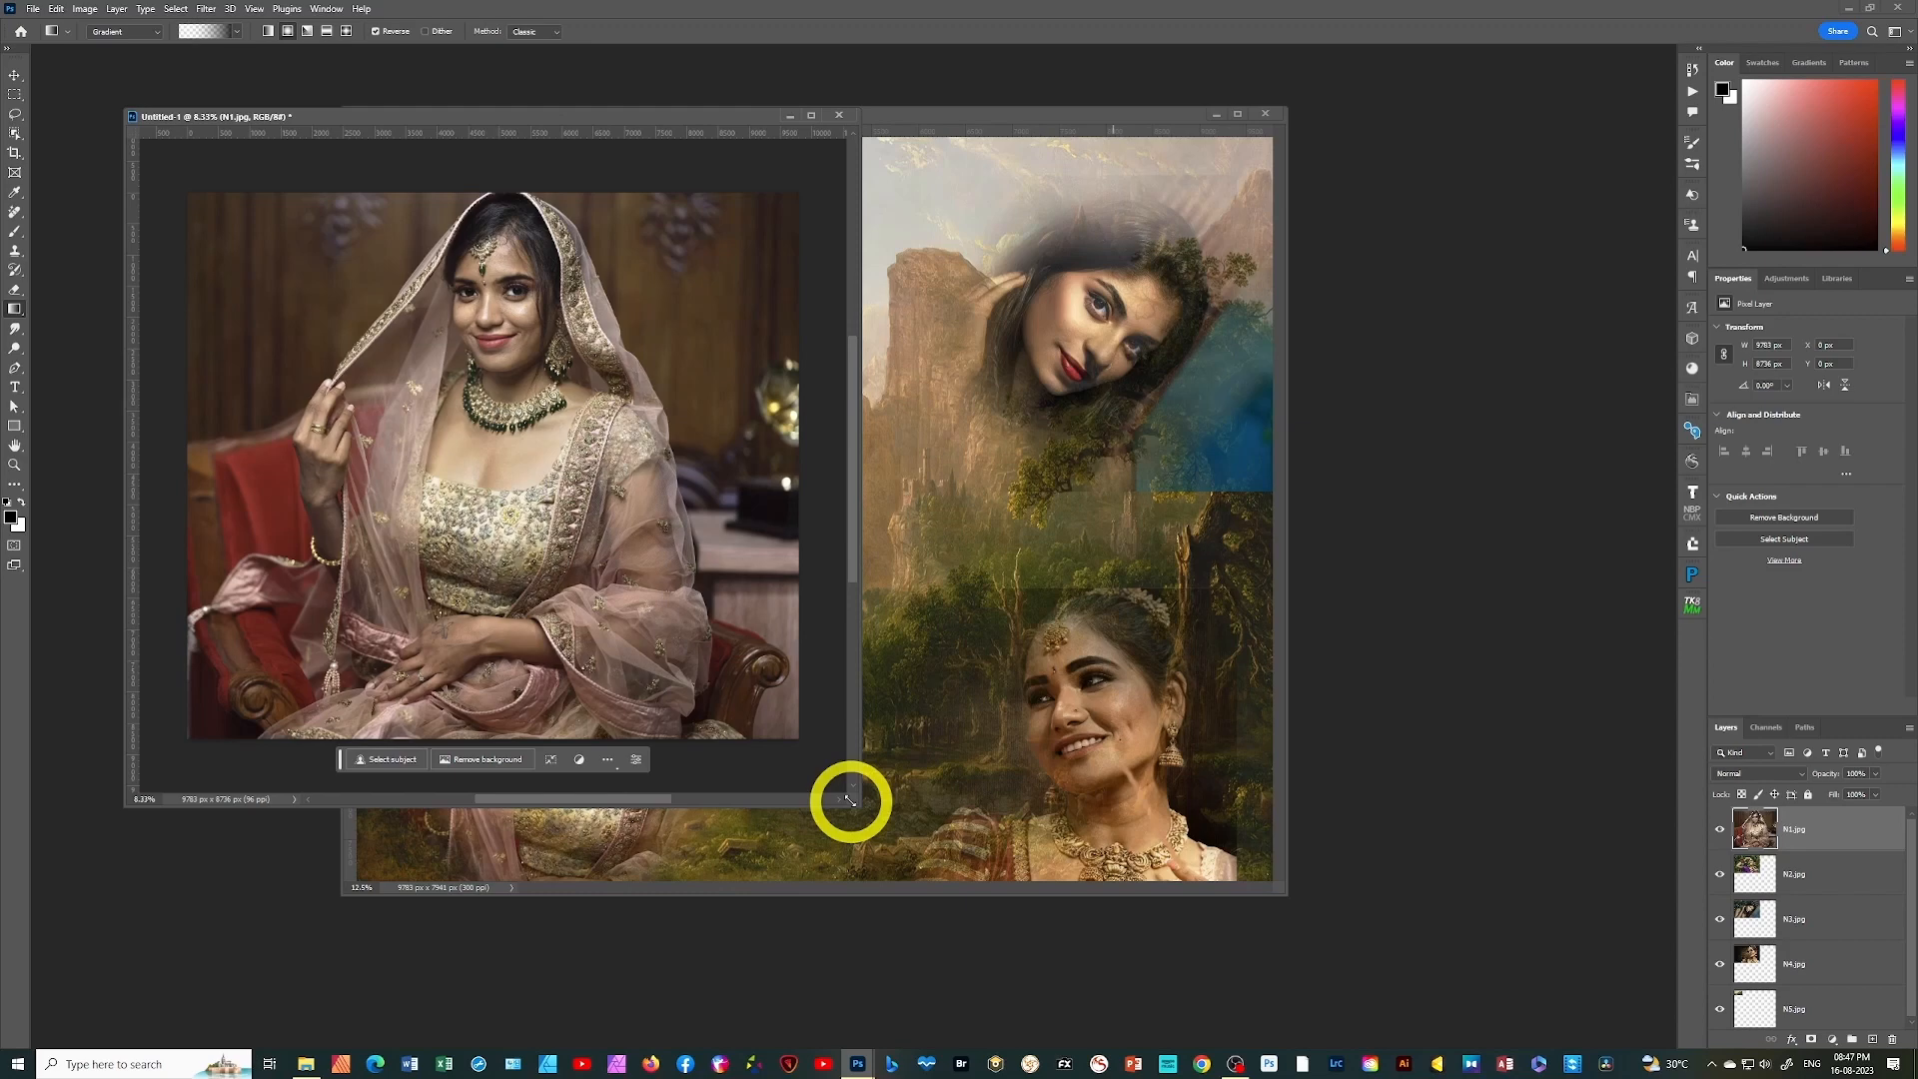
pyautogui.hotkey('ctrl', 't')
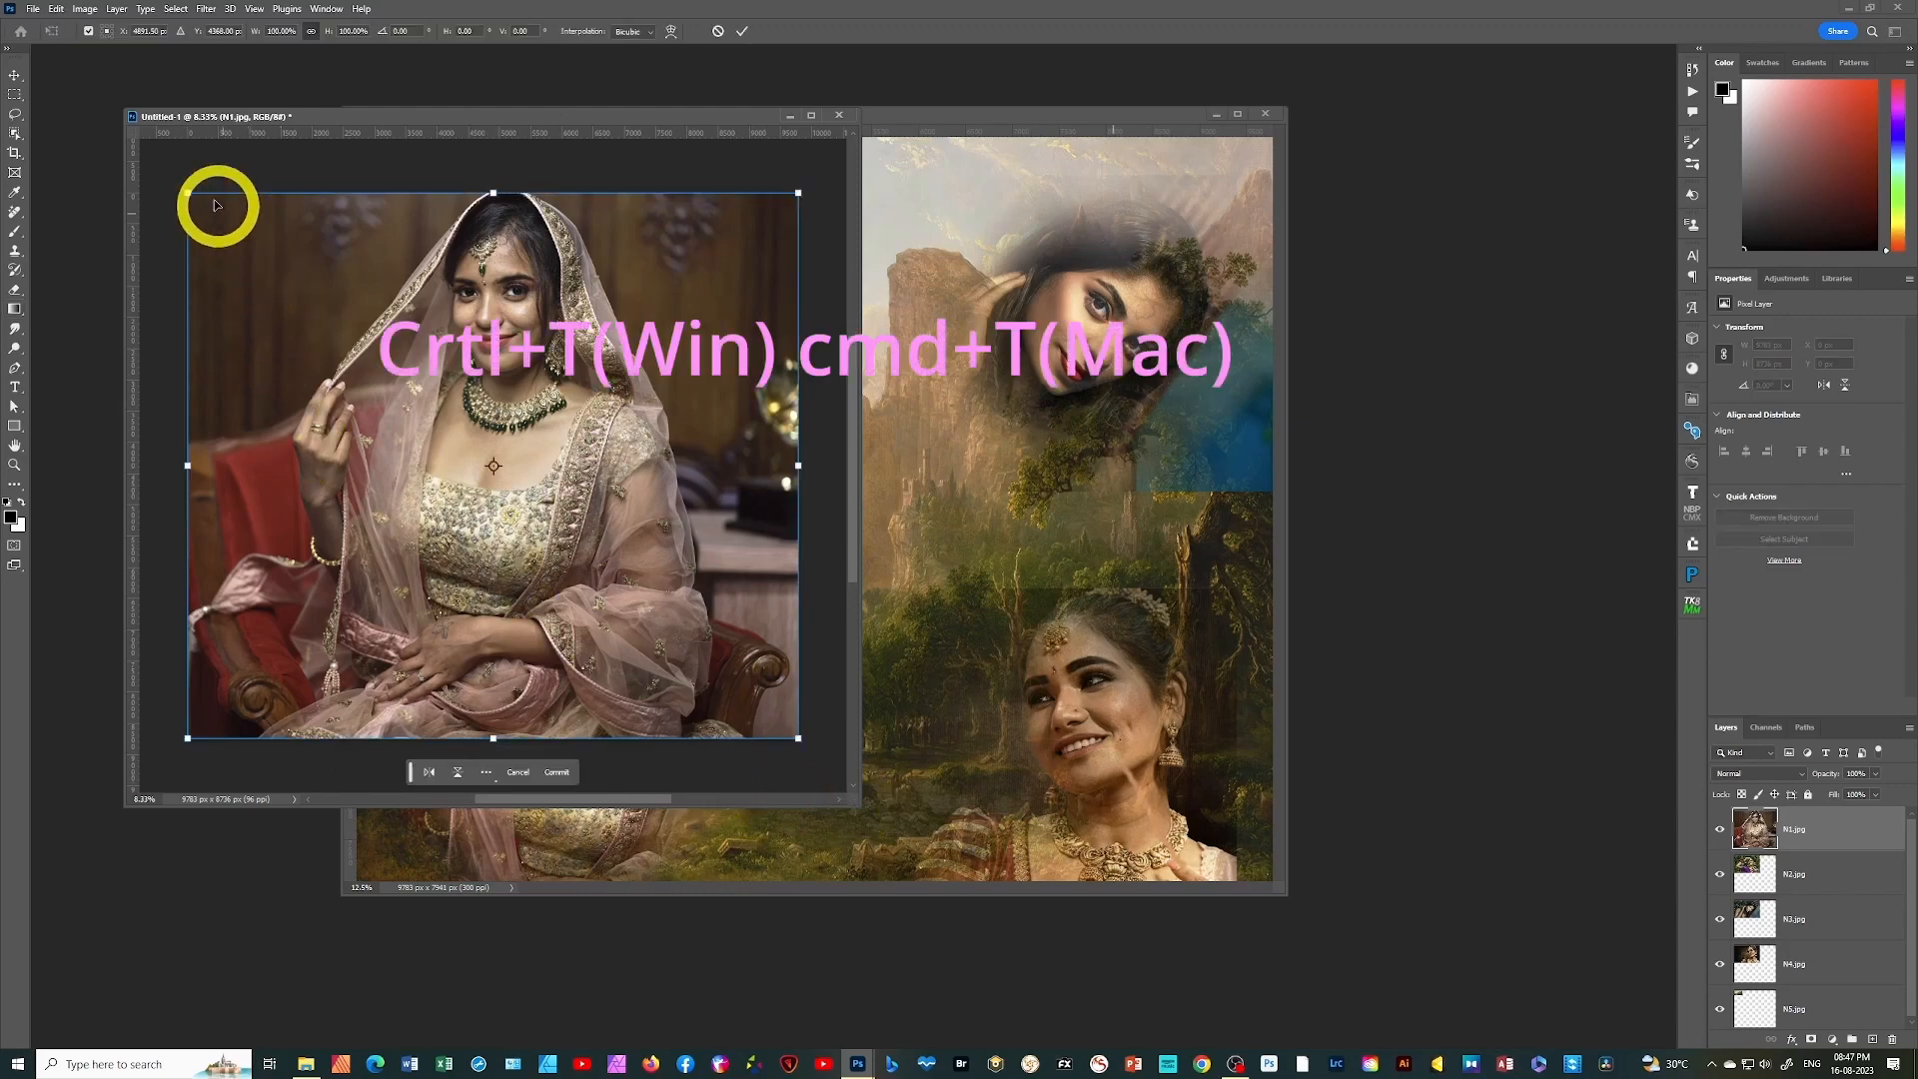
pyautogui.moveTo(185, 192); pyautogui.dragTo(565, 530)
pyautogui.moveTo(695, 636); pyautogui.dragTo(315, 635)
pyautogui.click(1795, 907)
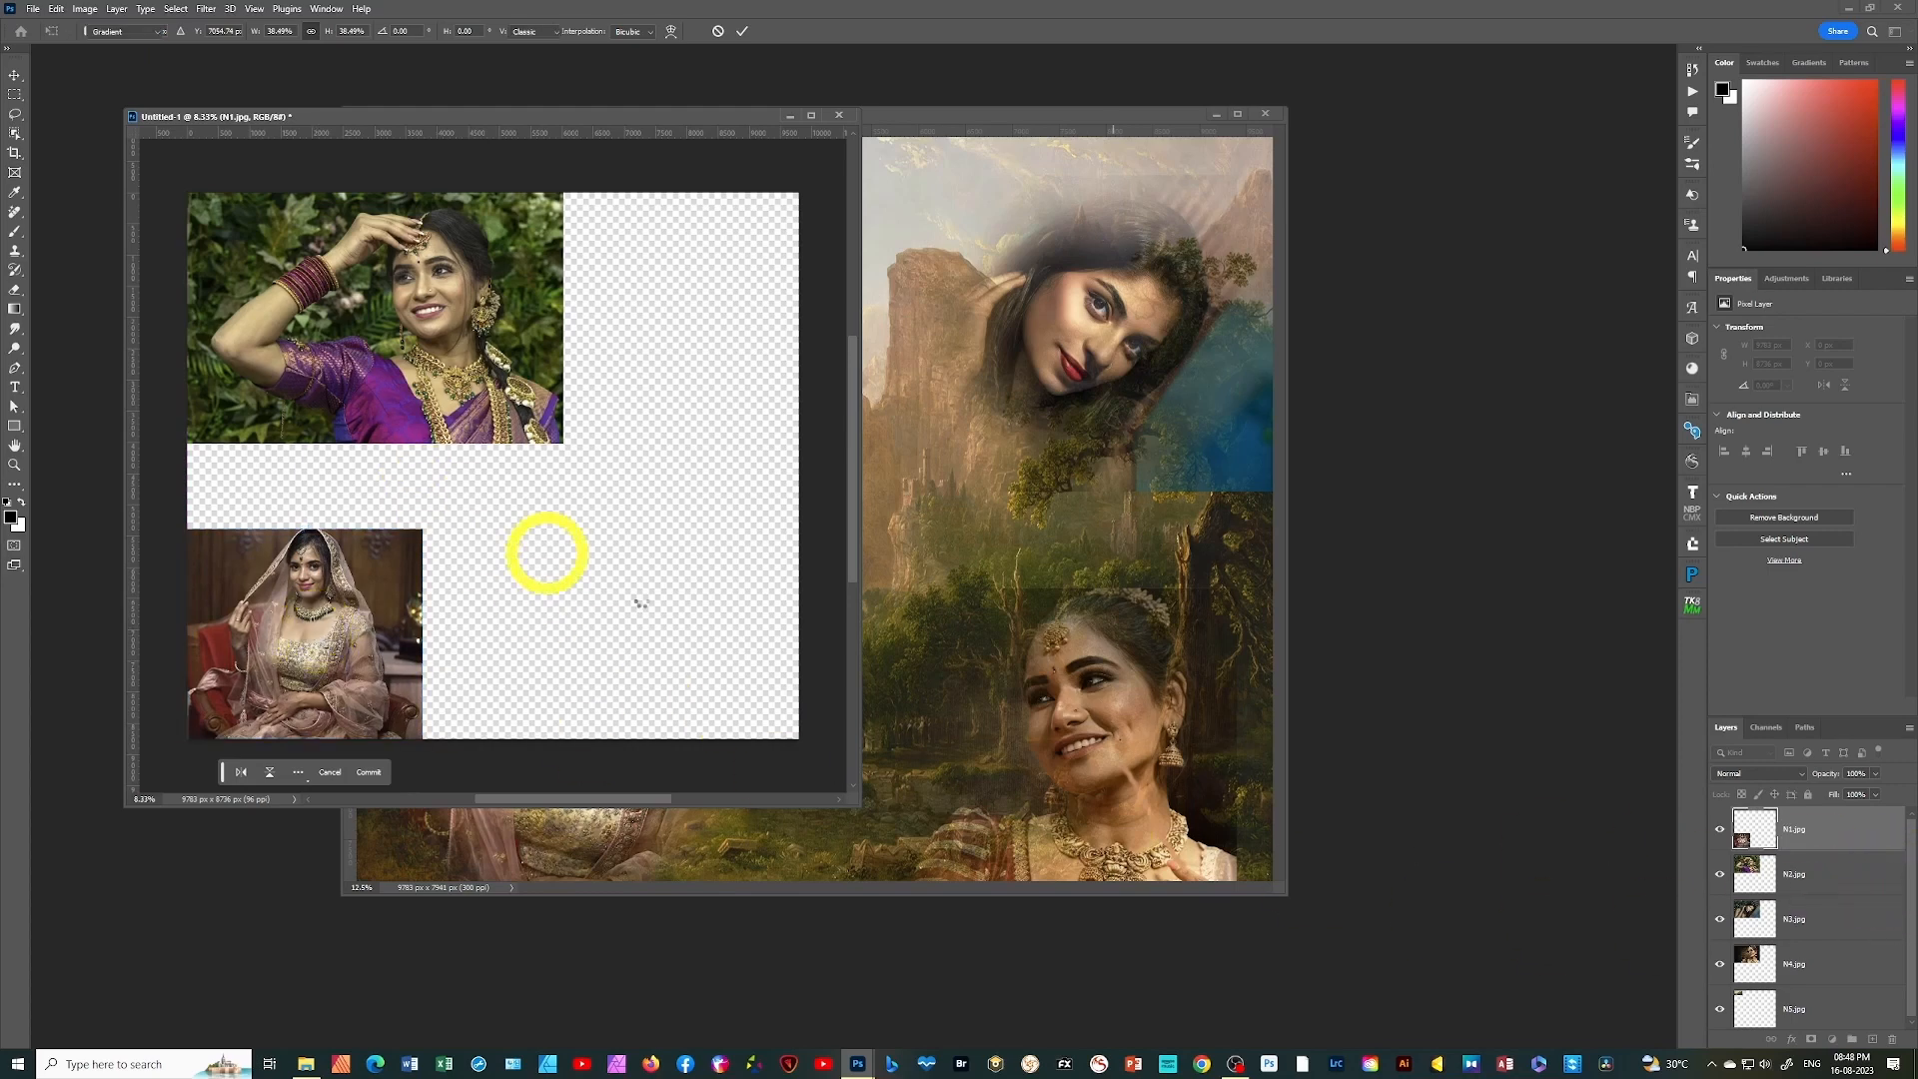
# Scale the N2.jpg photo to about 70% and place it in the upper-left area, slightly inside the canvas edges
pyautogui.click(1827, 884)
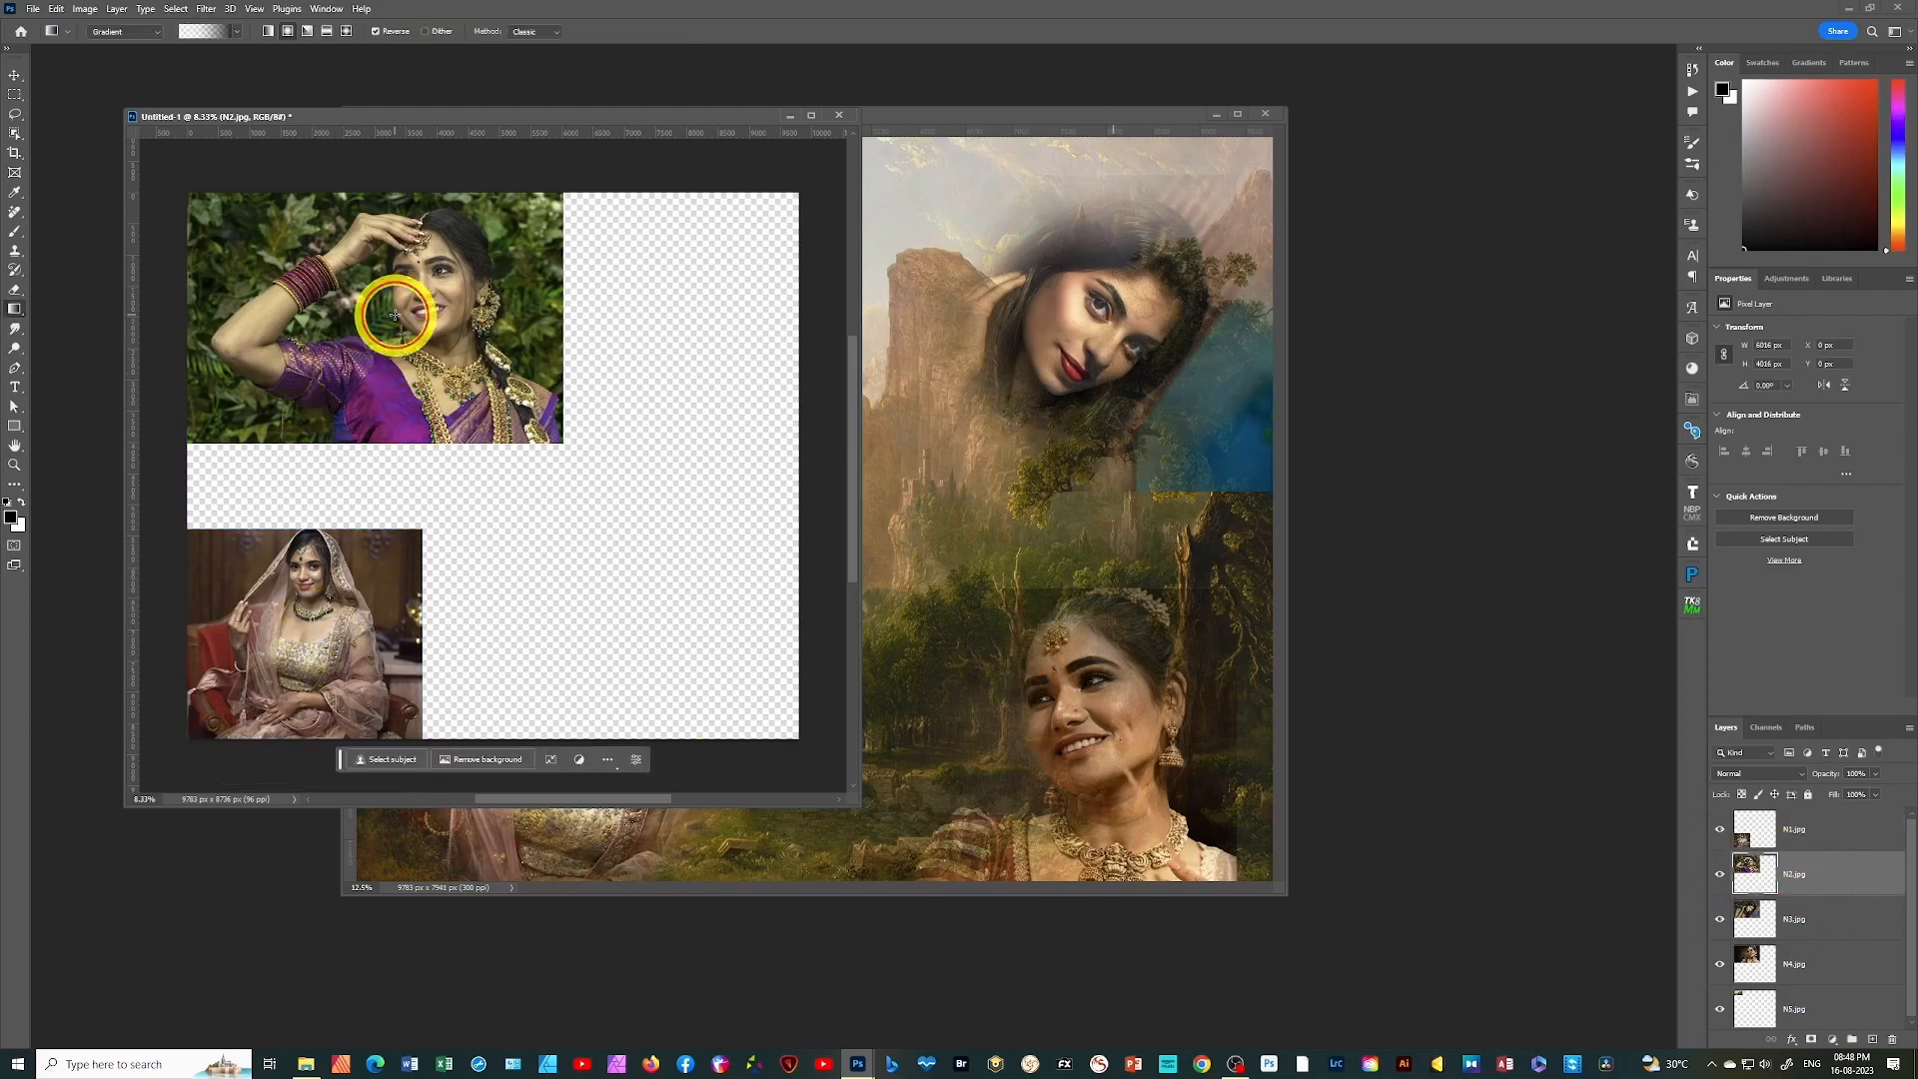
pyautogui.hotkey('ctrl', 't')
pyautogui.moveTo(186, 195); pyautogui.dragTo(305, 279)
pyautogui.moveTo(466, 374); pyautogui.dragTo(380, 349)
pyautogui.moveTo(472, 246); pyautogui.dragTo(487, 236)
pyautogui.click(538, 340)
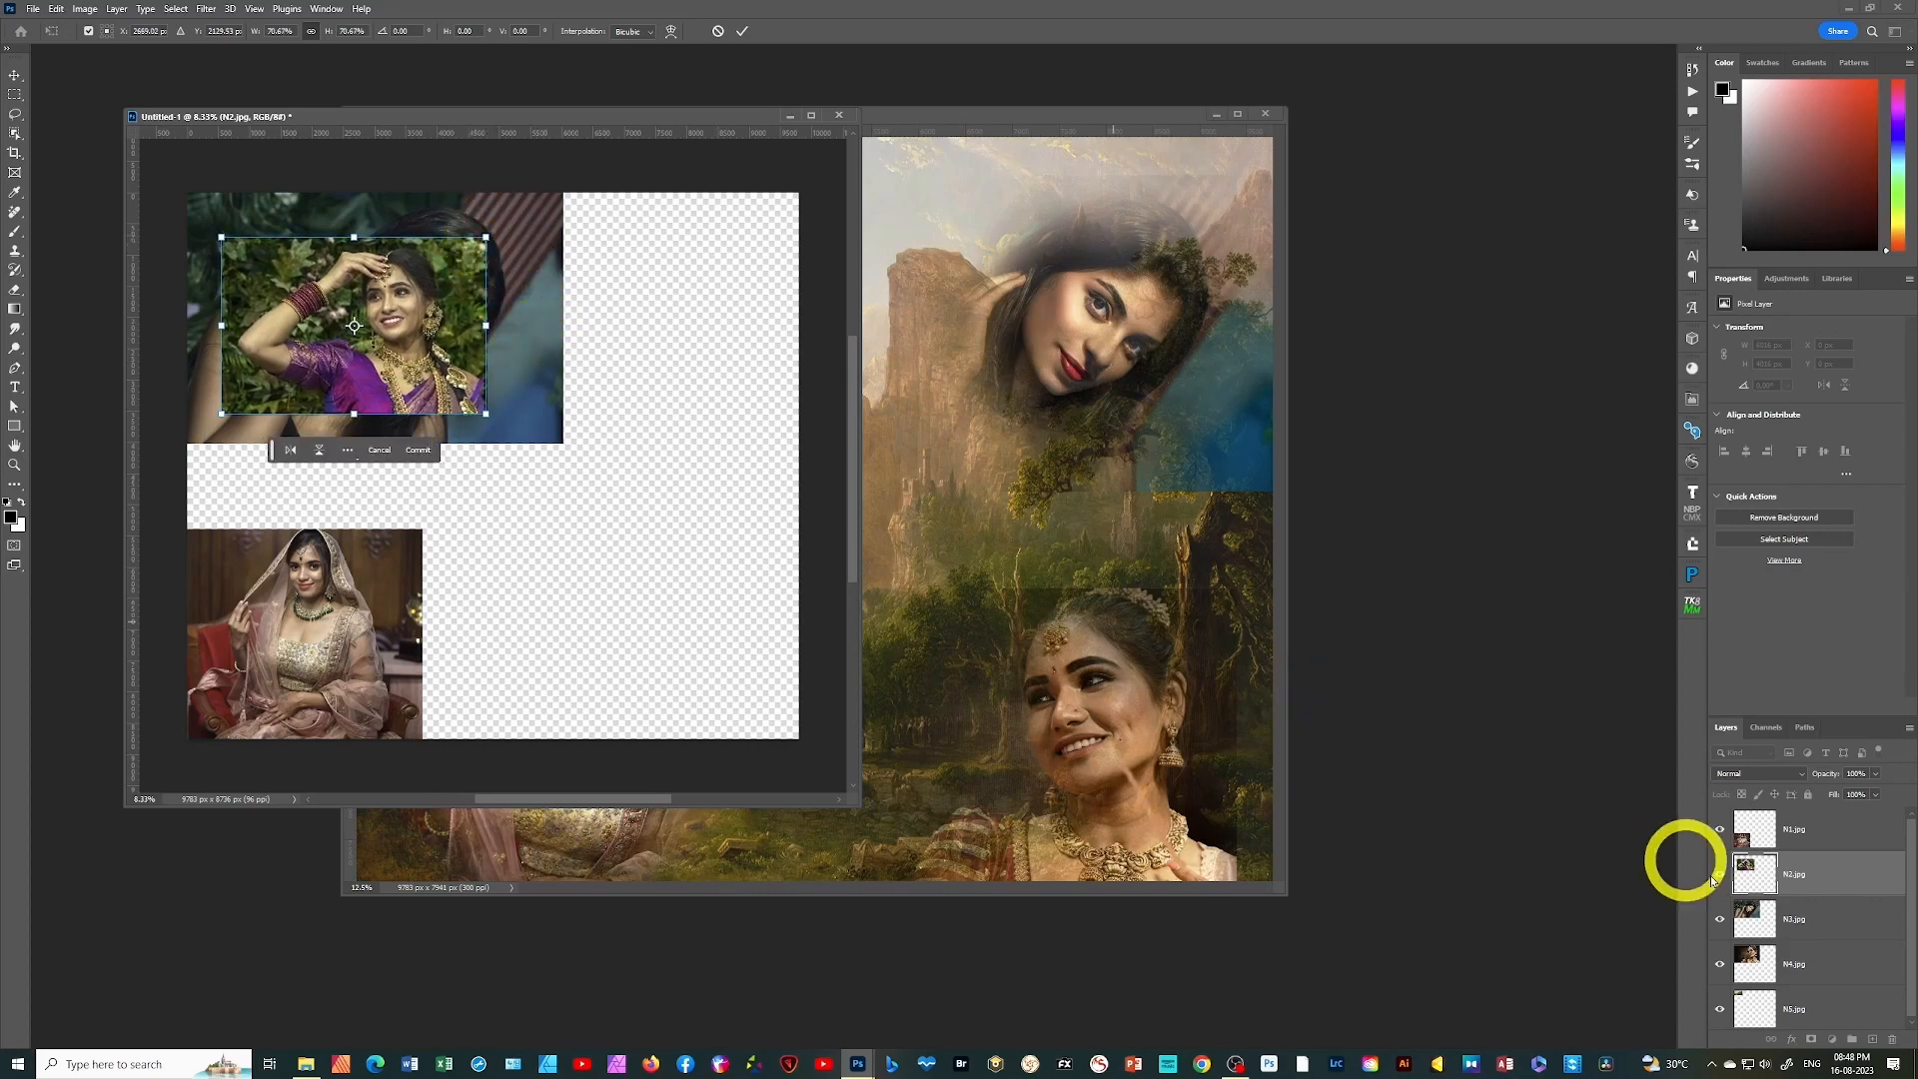
# Scale the N3.jpg photo to about 74% and place it against the canvas's right edge in the upper half
pyautogui.click(1813, 917)
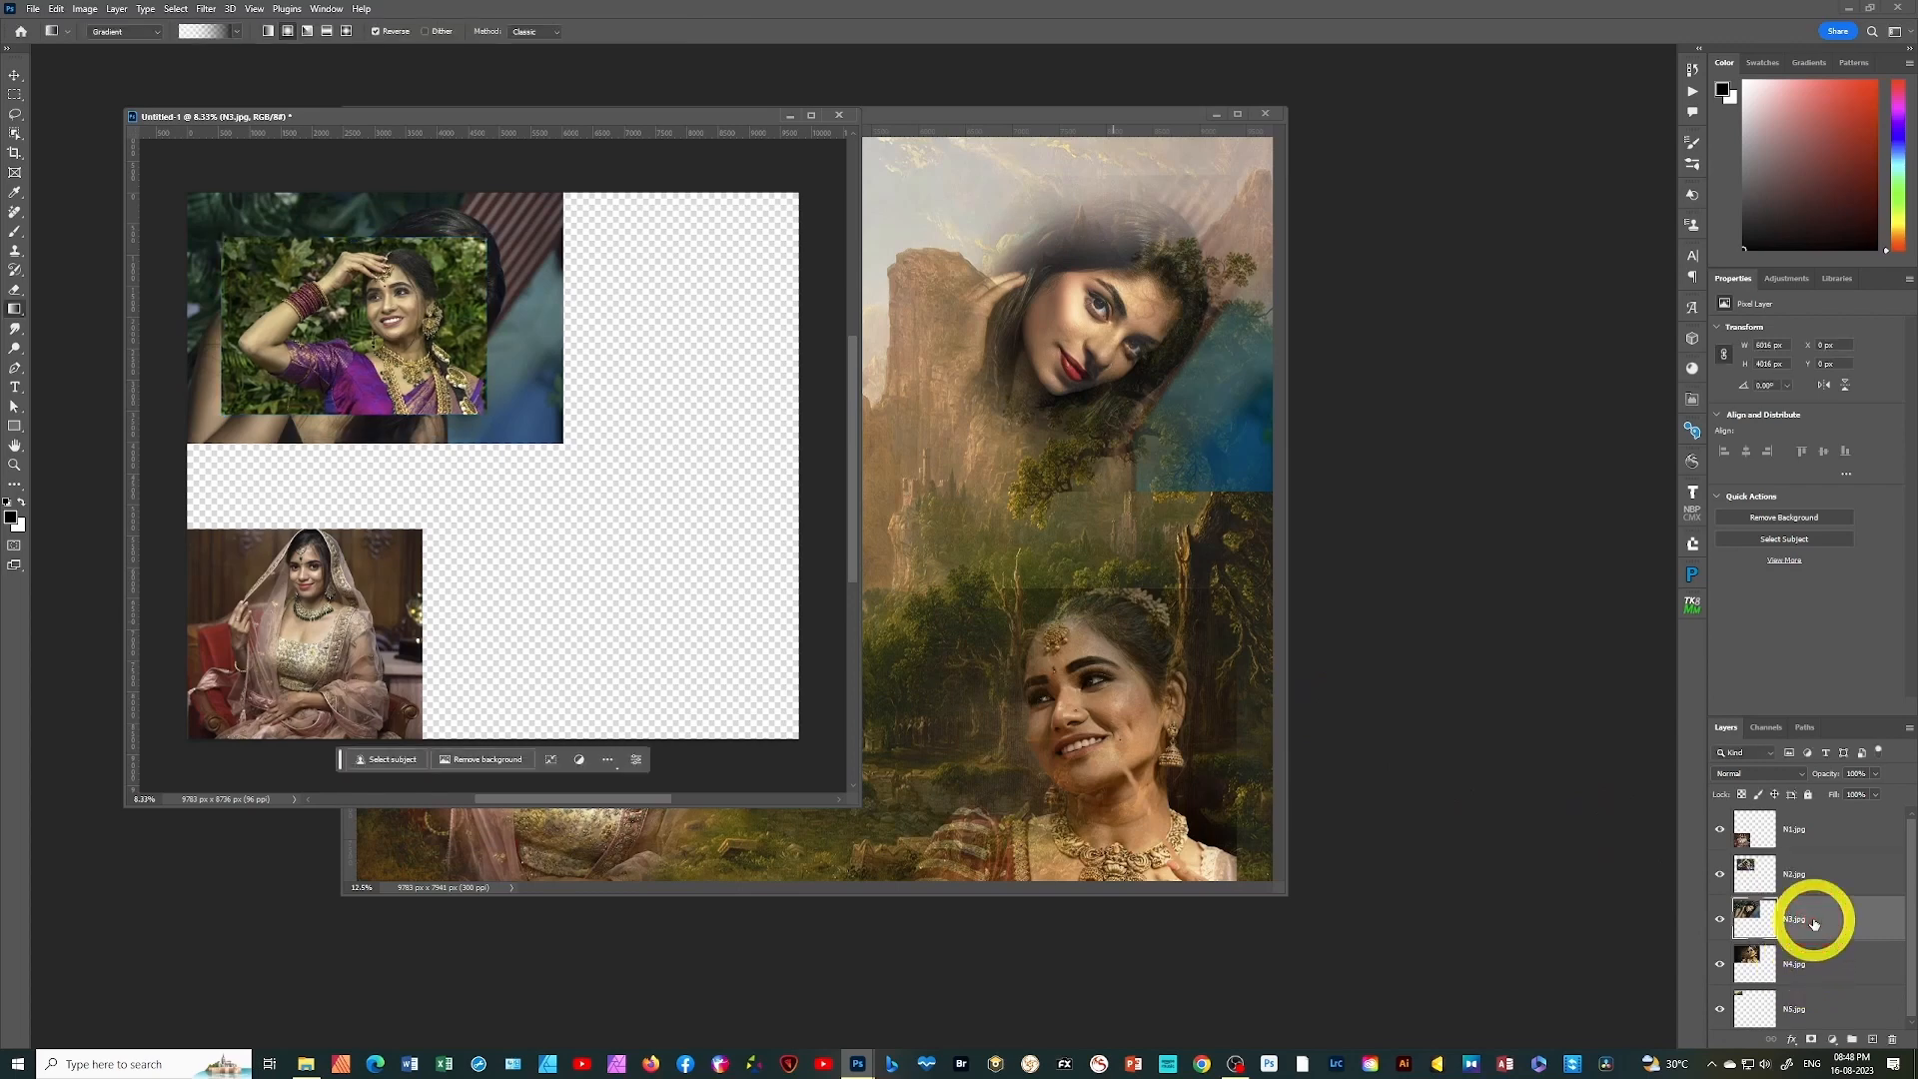
pyautogui.hotkey('ctrl', 't')
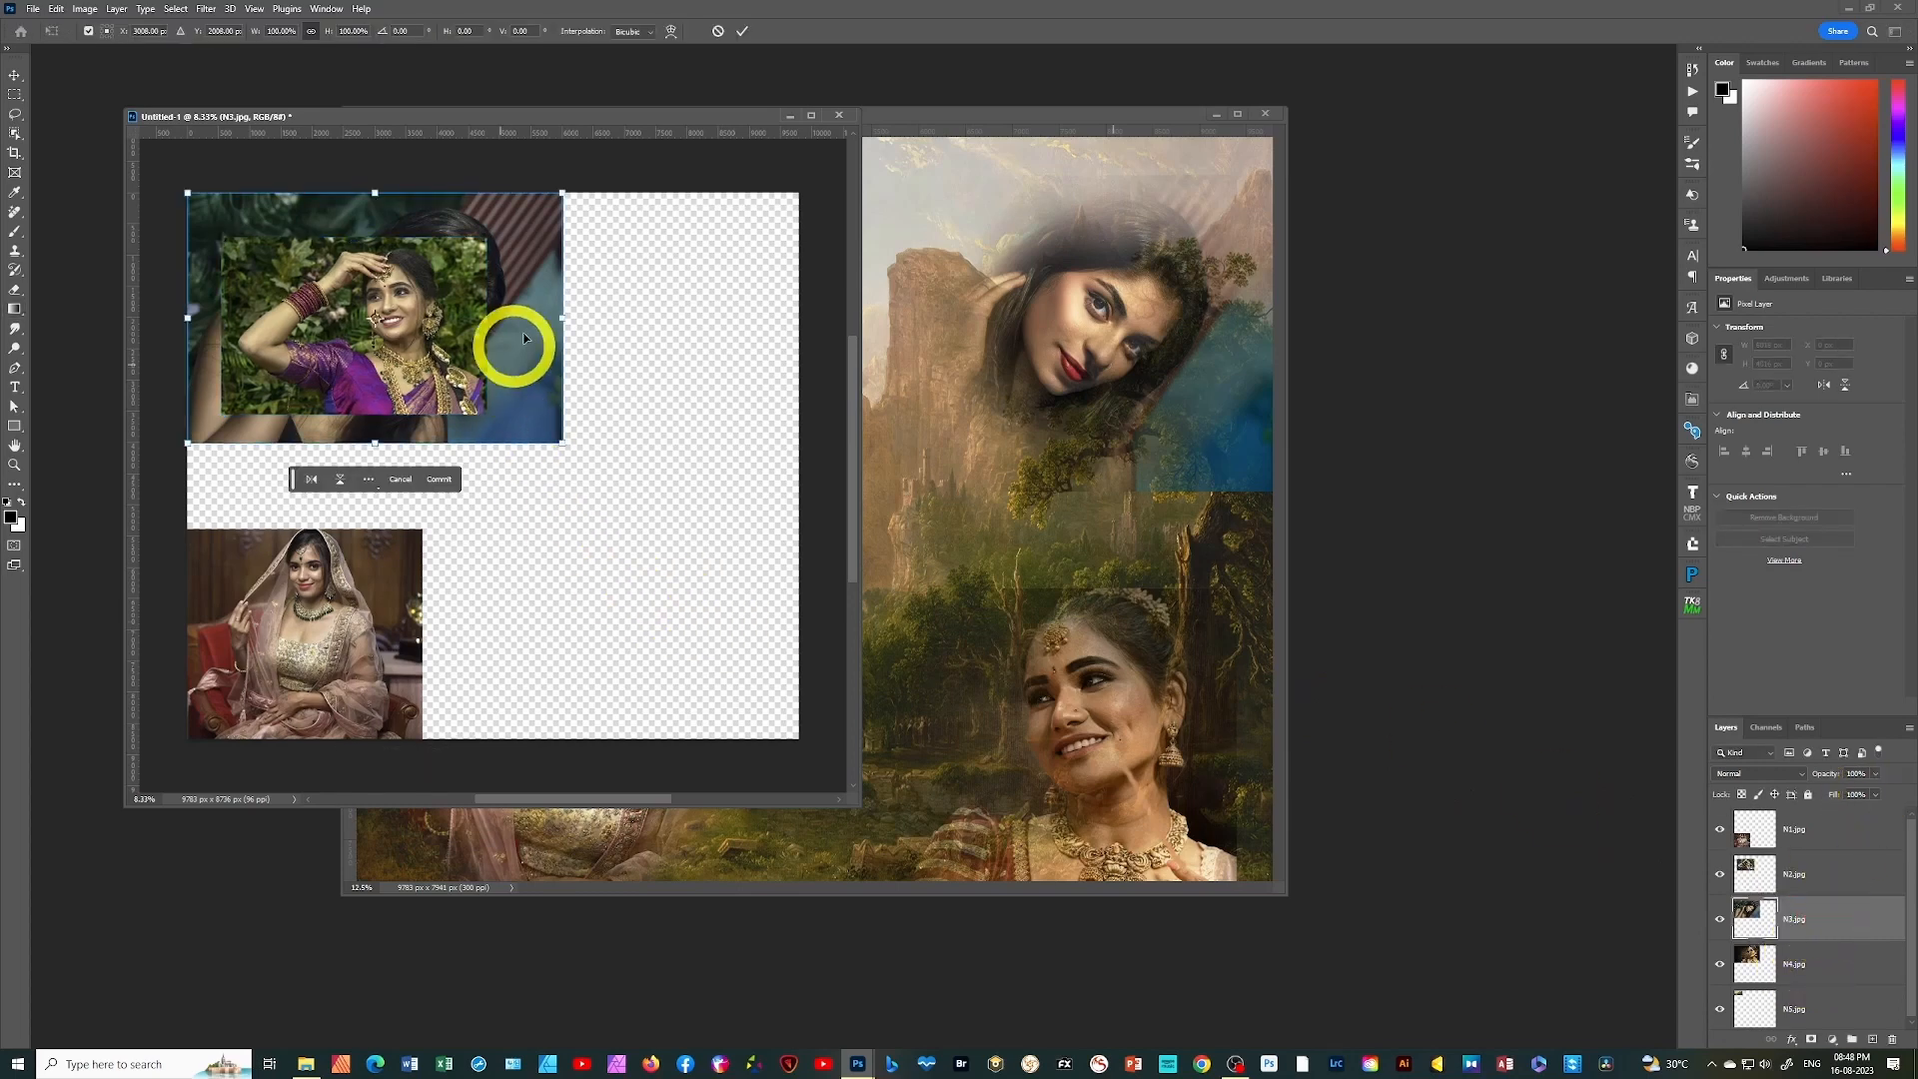
pyautogui.moveTo(507, 254); pyautogui.dragTo(669, 383)
pyautogui.moveTo(555, 522); pyautogui.dragTo(675, 422)
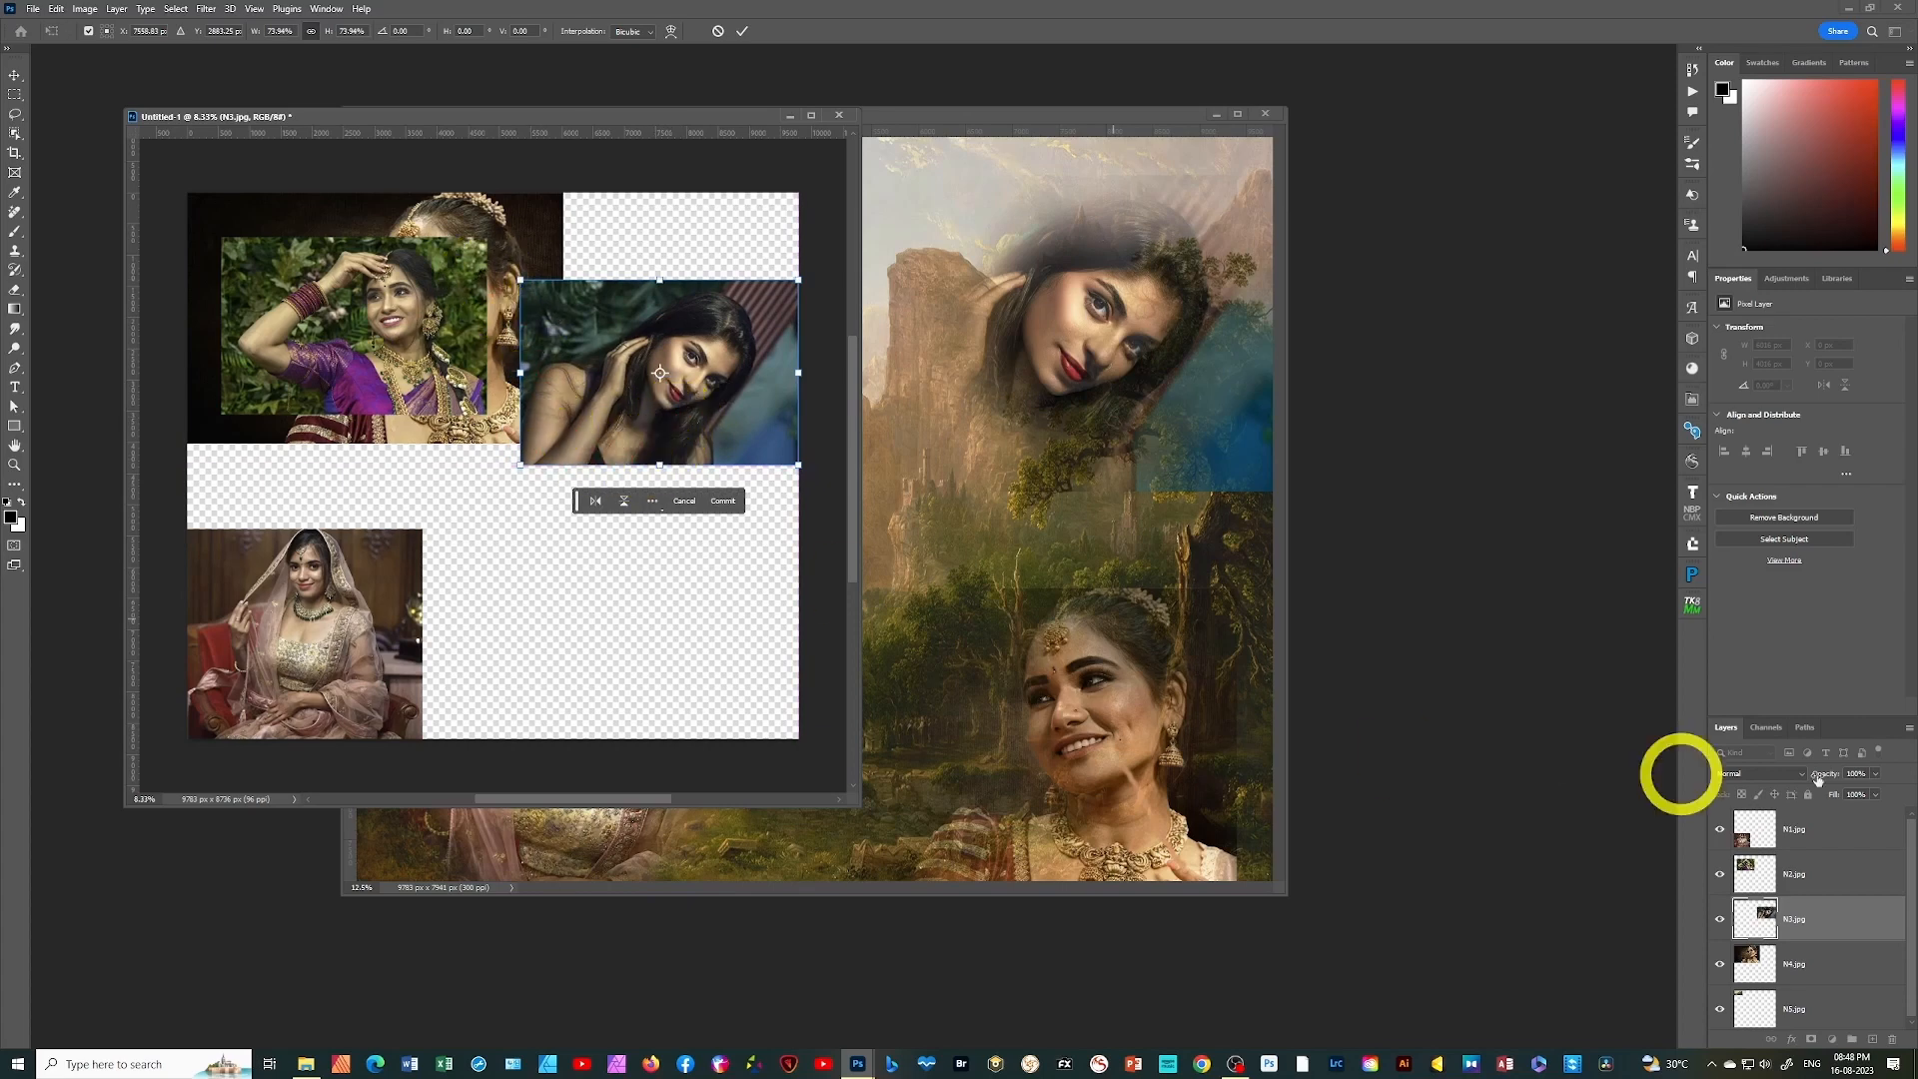
# Scale the N4.jpg photo to about 69%, rotate it very slightly and place it in the canvas's lower-right corner
pyautogui.click(1834, 967)
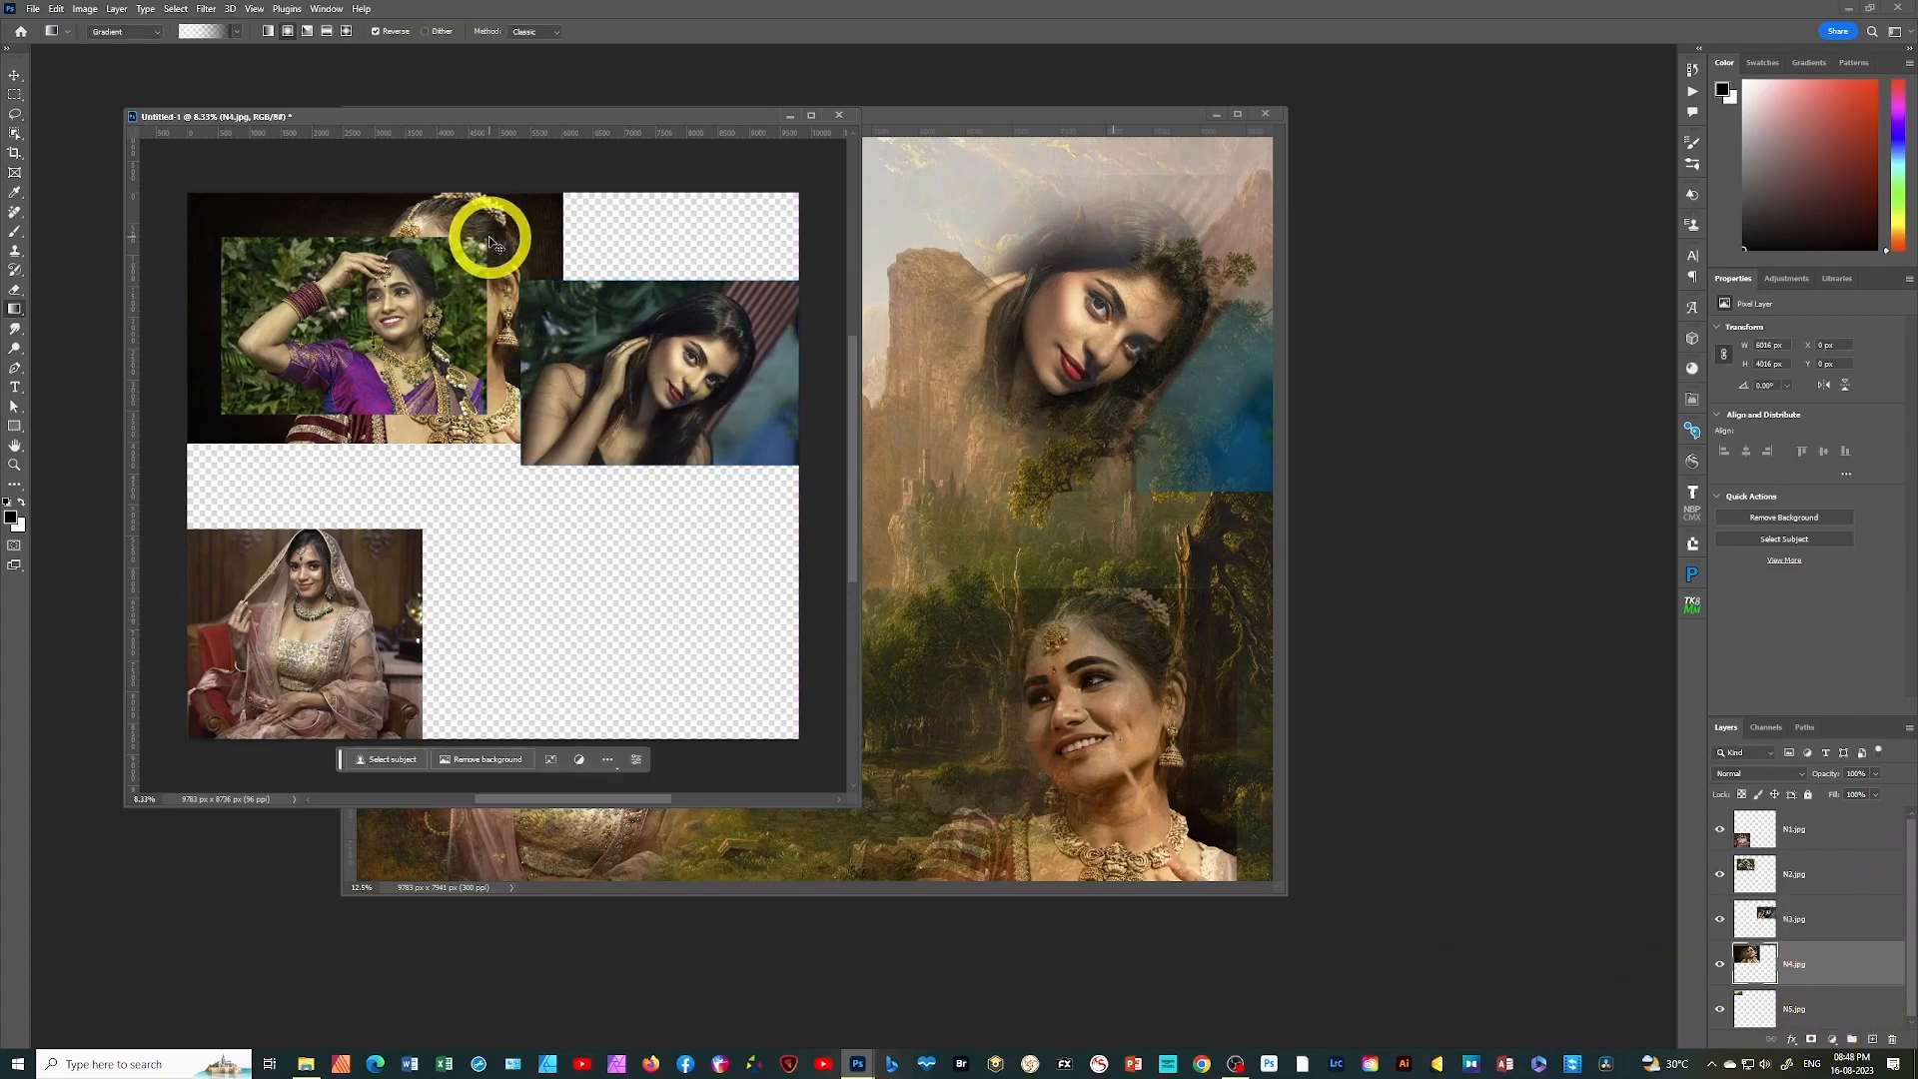
pyautogui.hotkey('ctrl', 't')
pyautogui.moveTo(512, 270); pyautogui.dragTo(739, 525)
pyautogui.moveTo(414, 491); pyautogui.dragTo(544, 561)
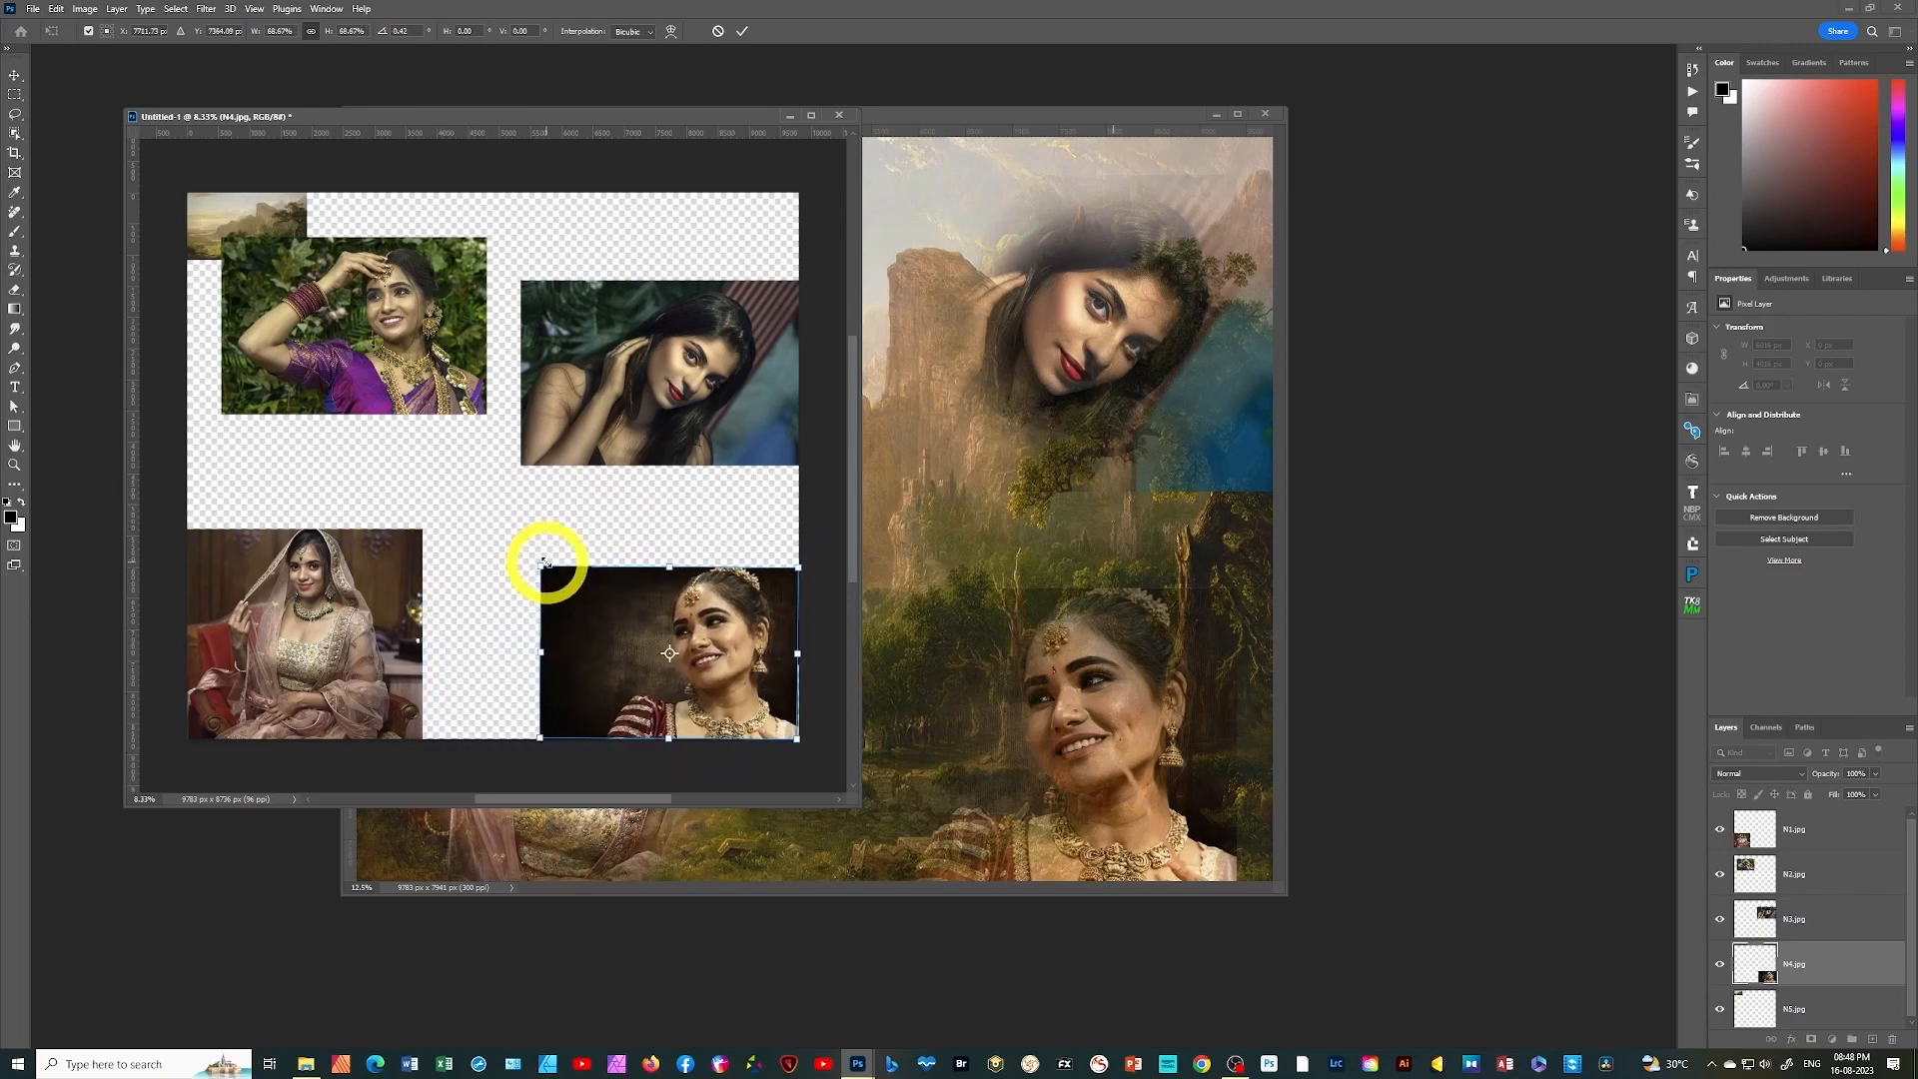
pyautogui.moveTo(822, 570); pyautogui.dragTo(821, 576)
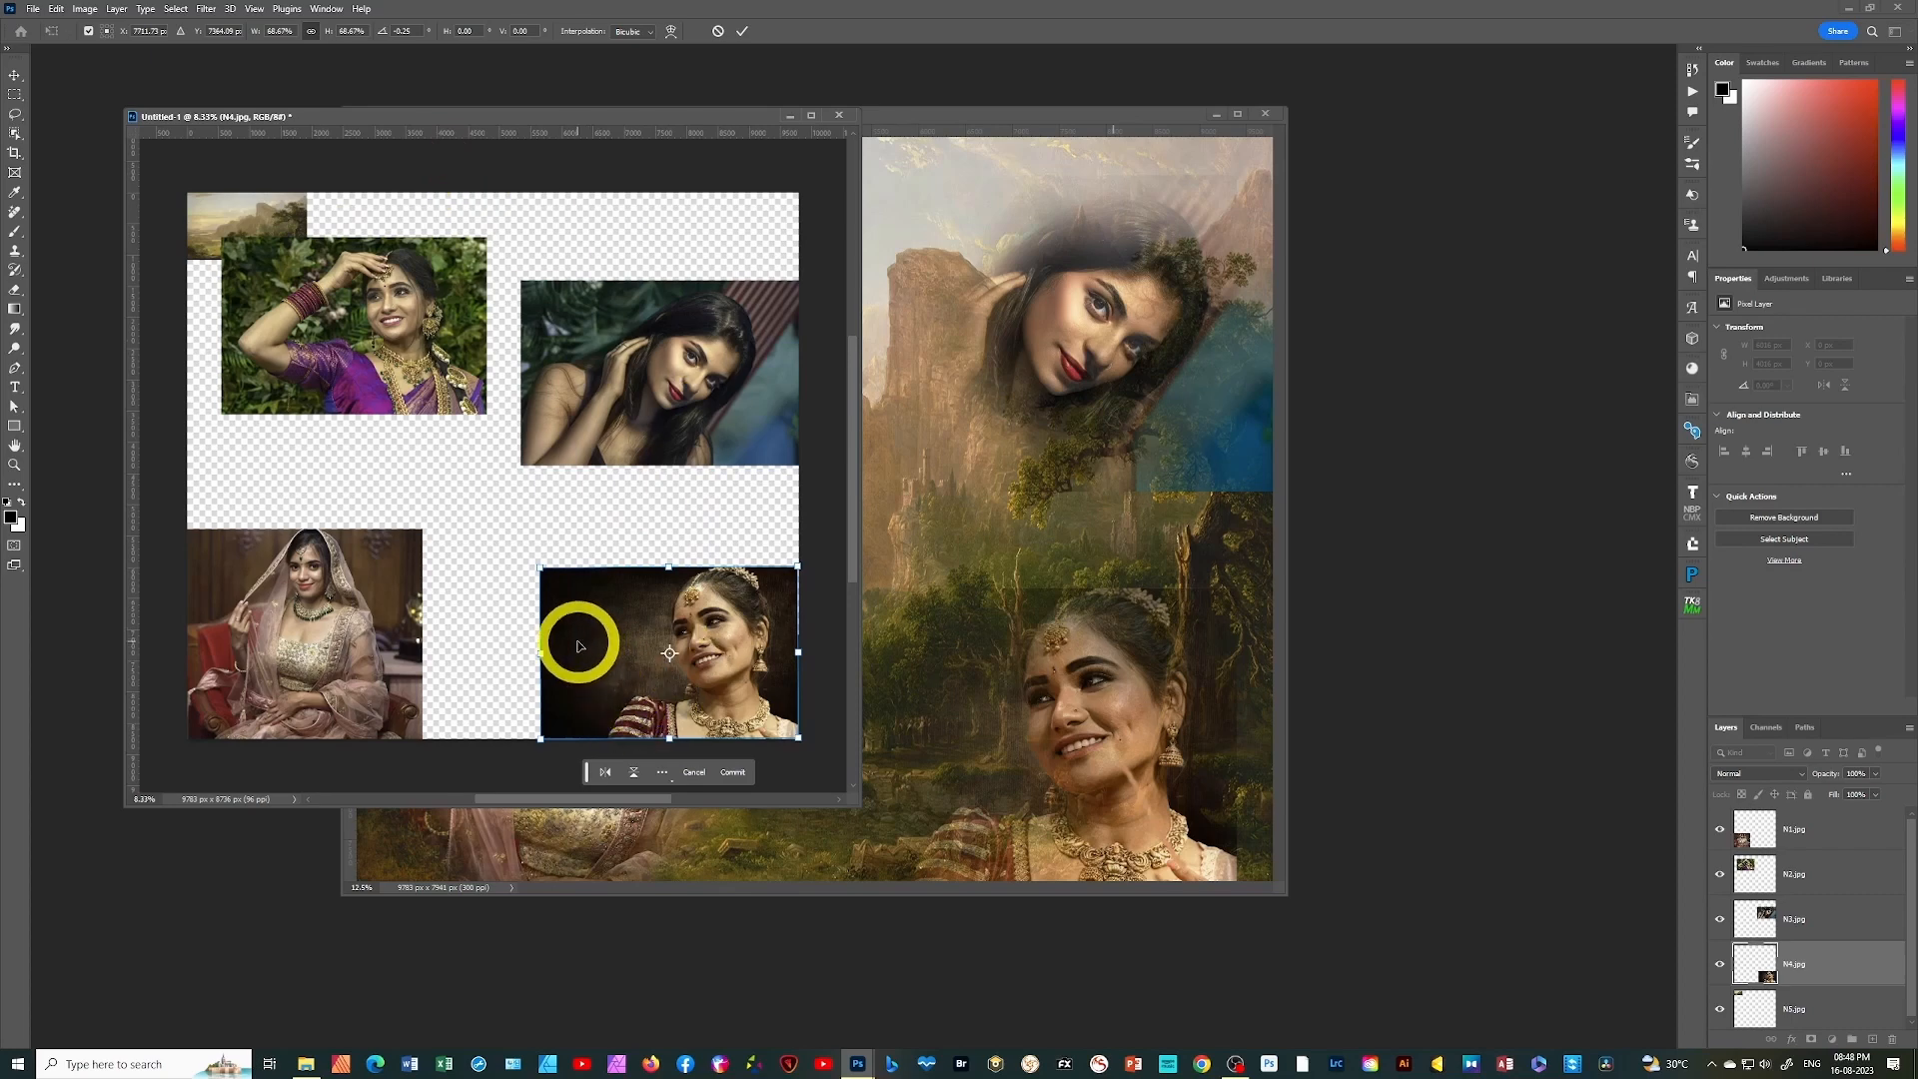
# Hide the four portrait layers and stretch the N5.jpg landscape to about 520% width and 809% height so it fills the canvas
pyautogui.moveTo(1721, 831); pyautogui.dragTo(1730, 971)
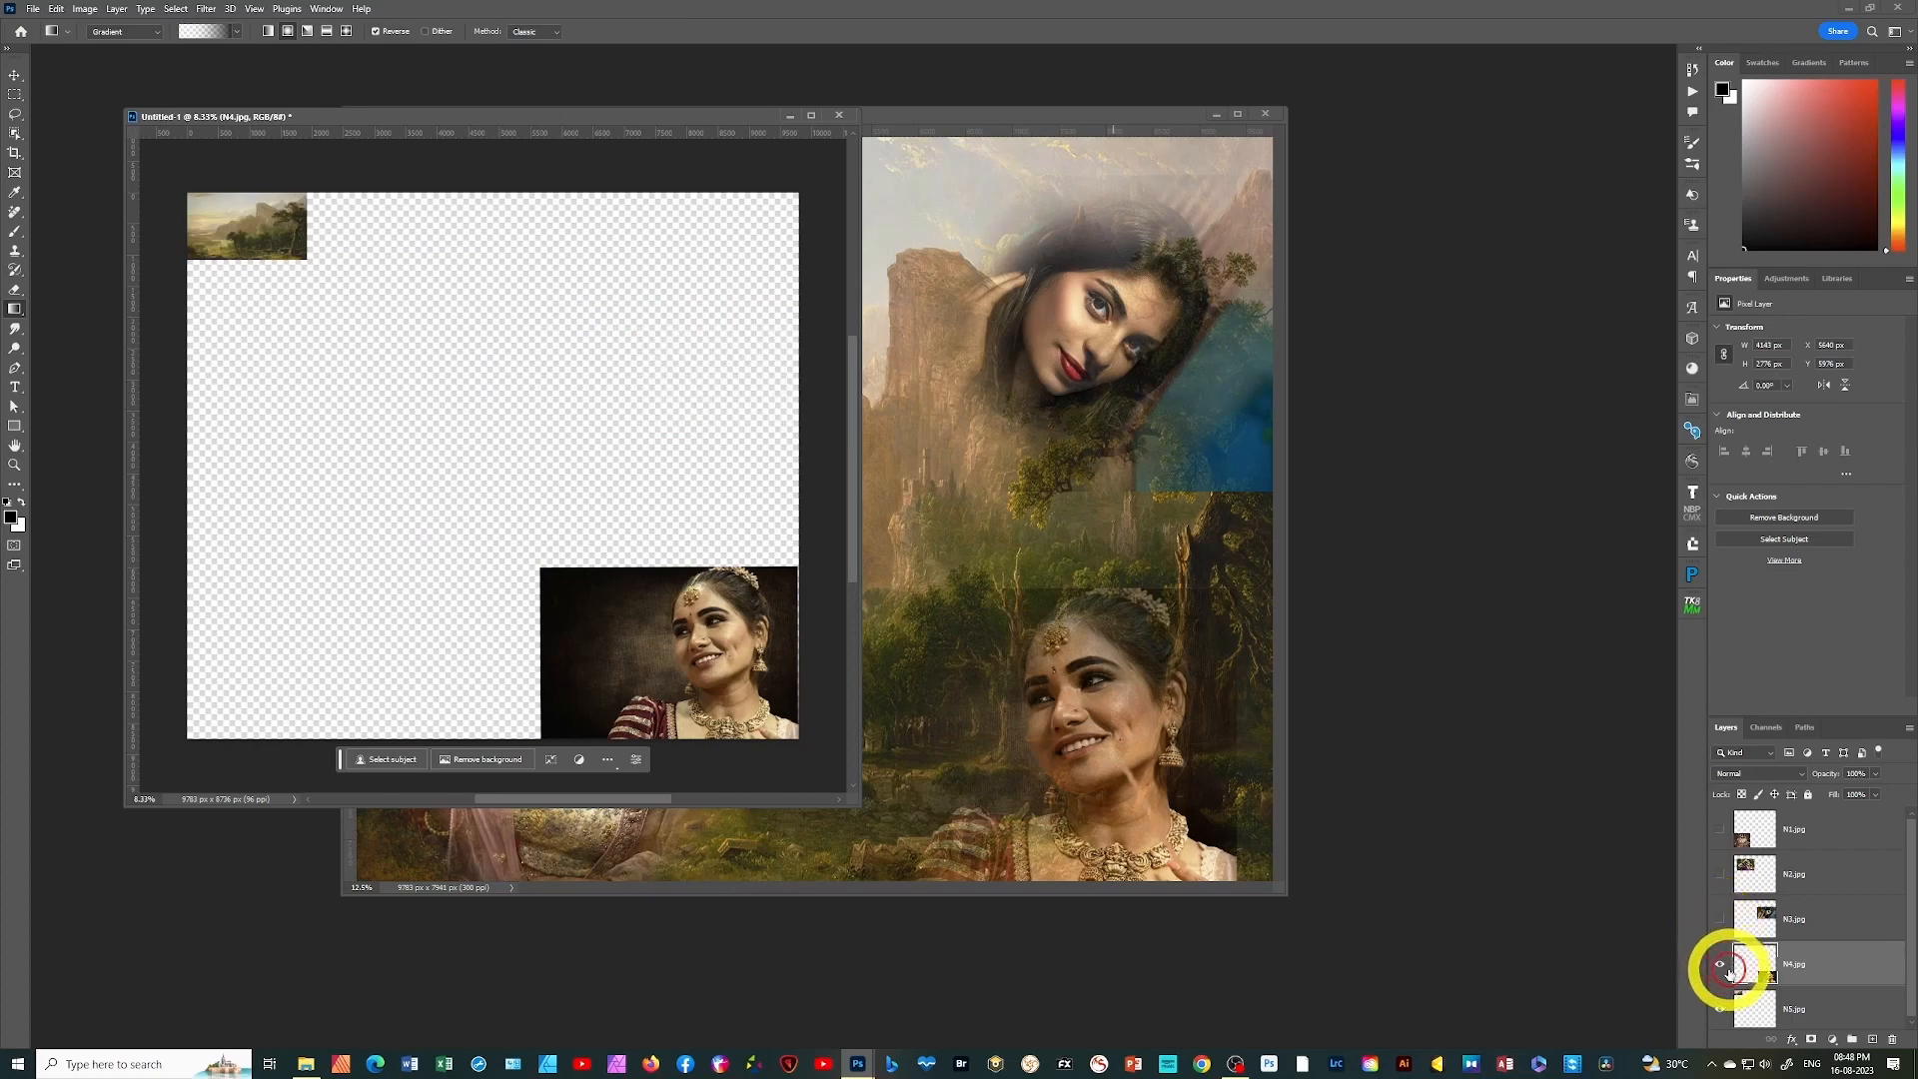
pyautogui.click(1720, 964)
pyautogui.click(1760, 1009)
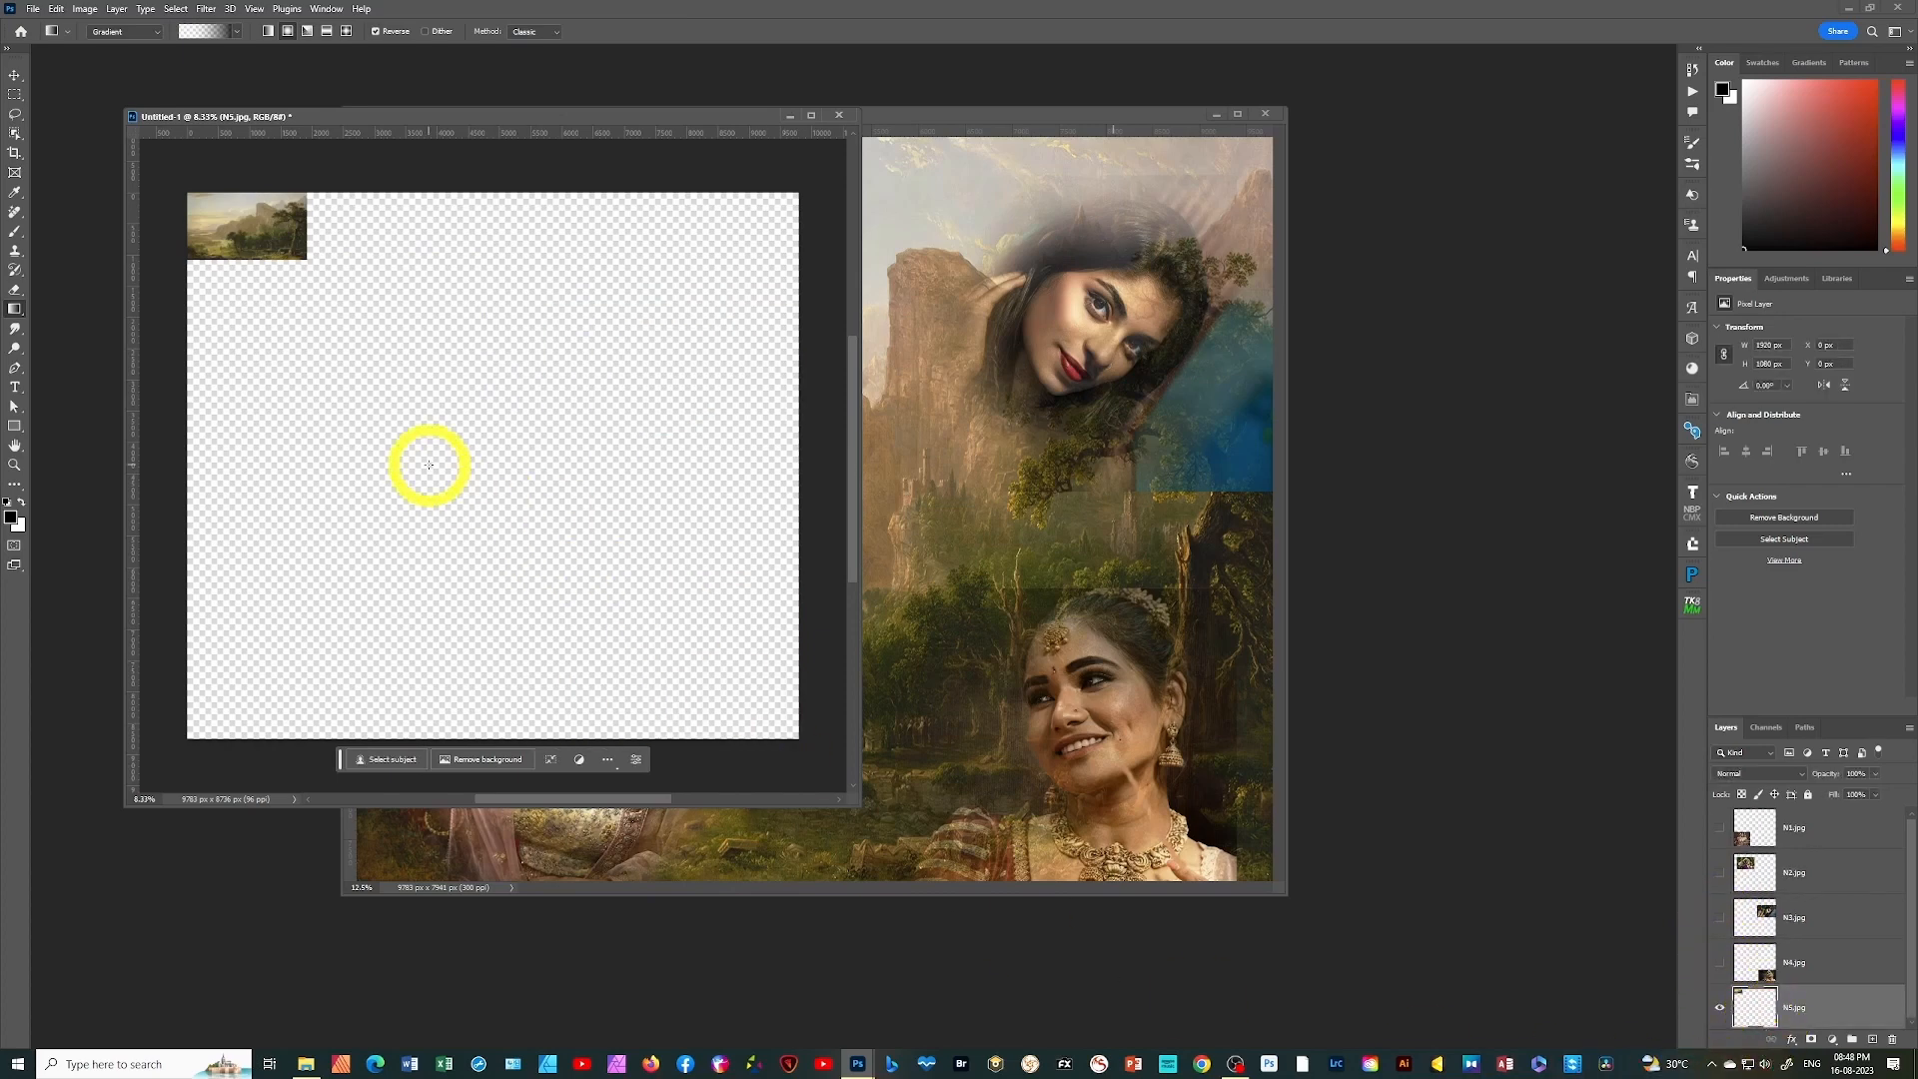
pyautogui.hotkey('ctrl', 't')
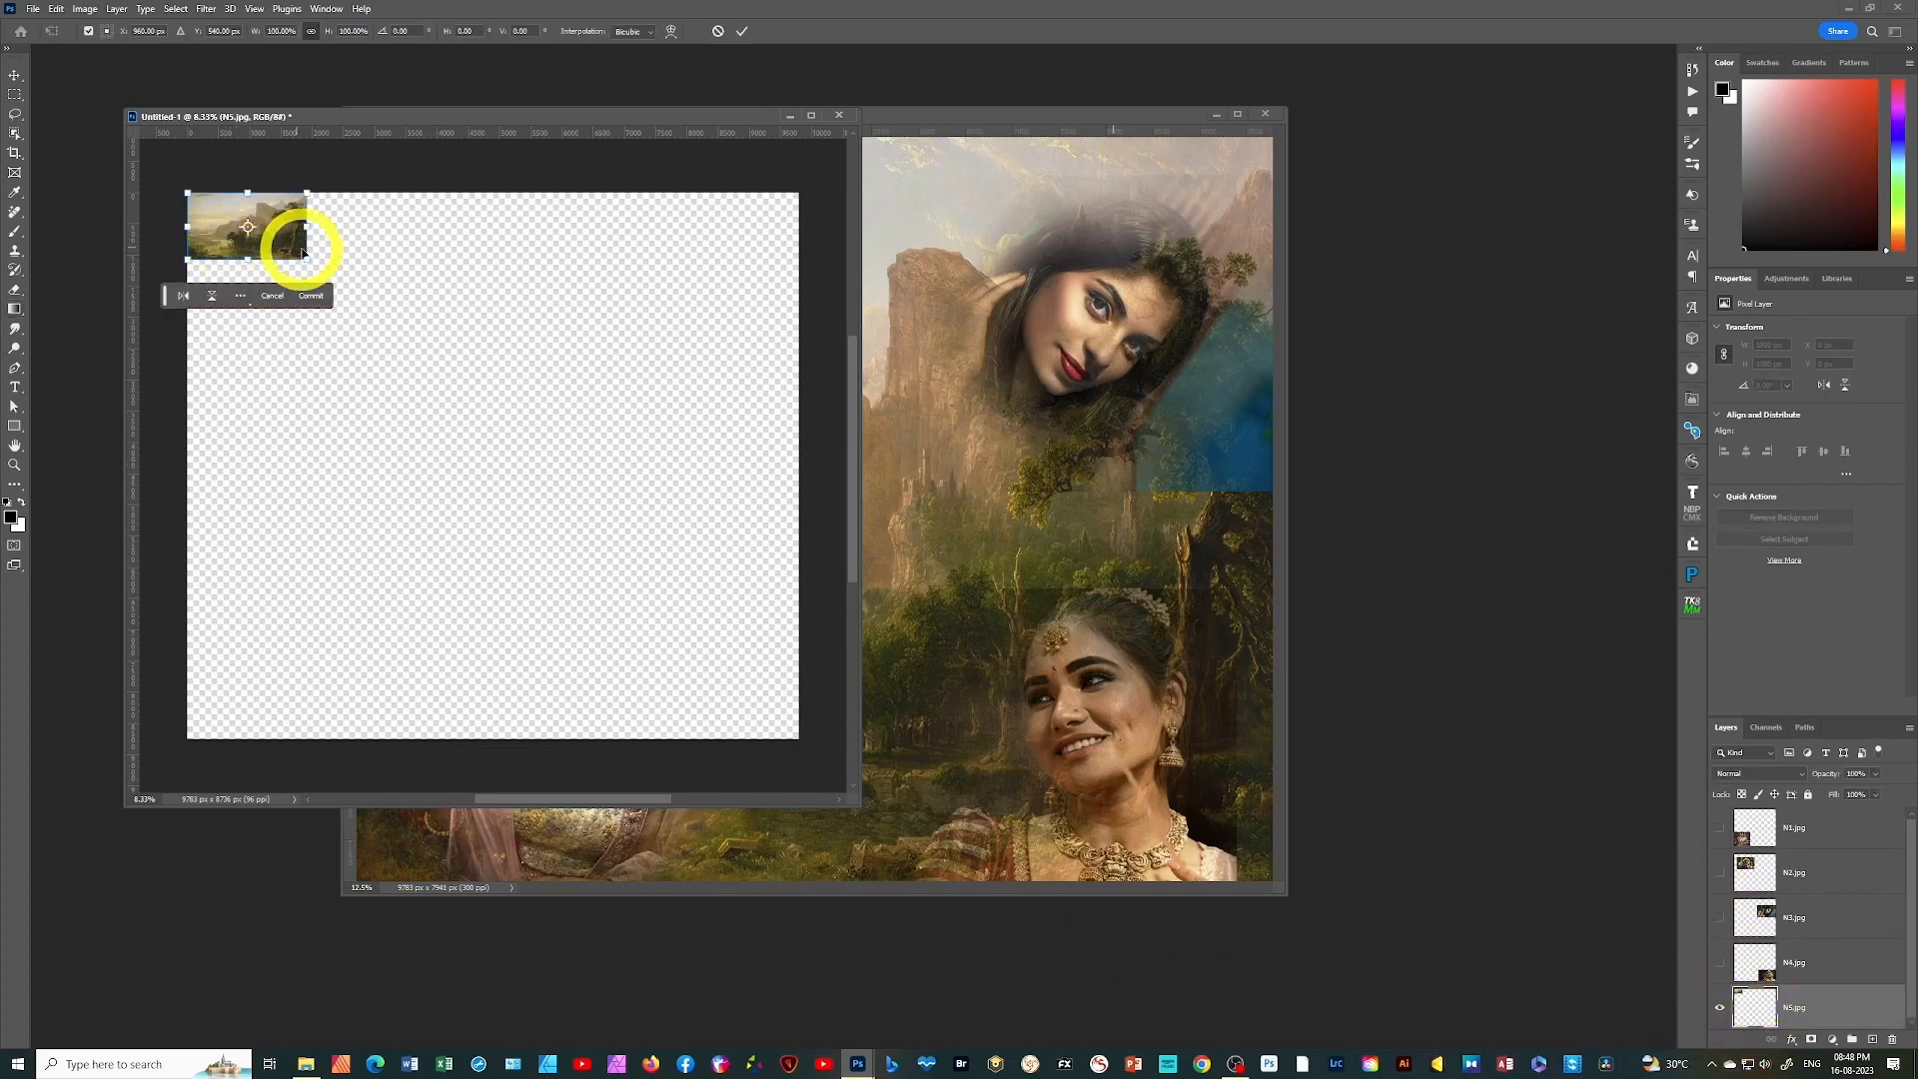
pyautogui.moveTo(305, 258); pyautogui.dragTo(810, 737)
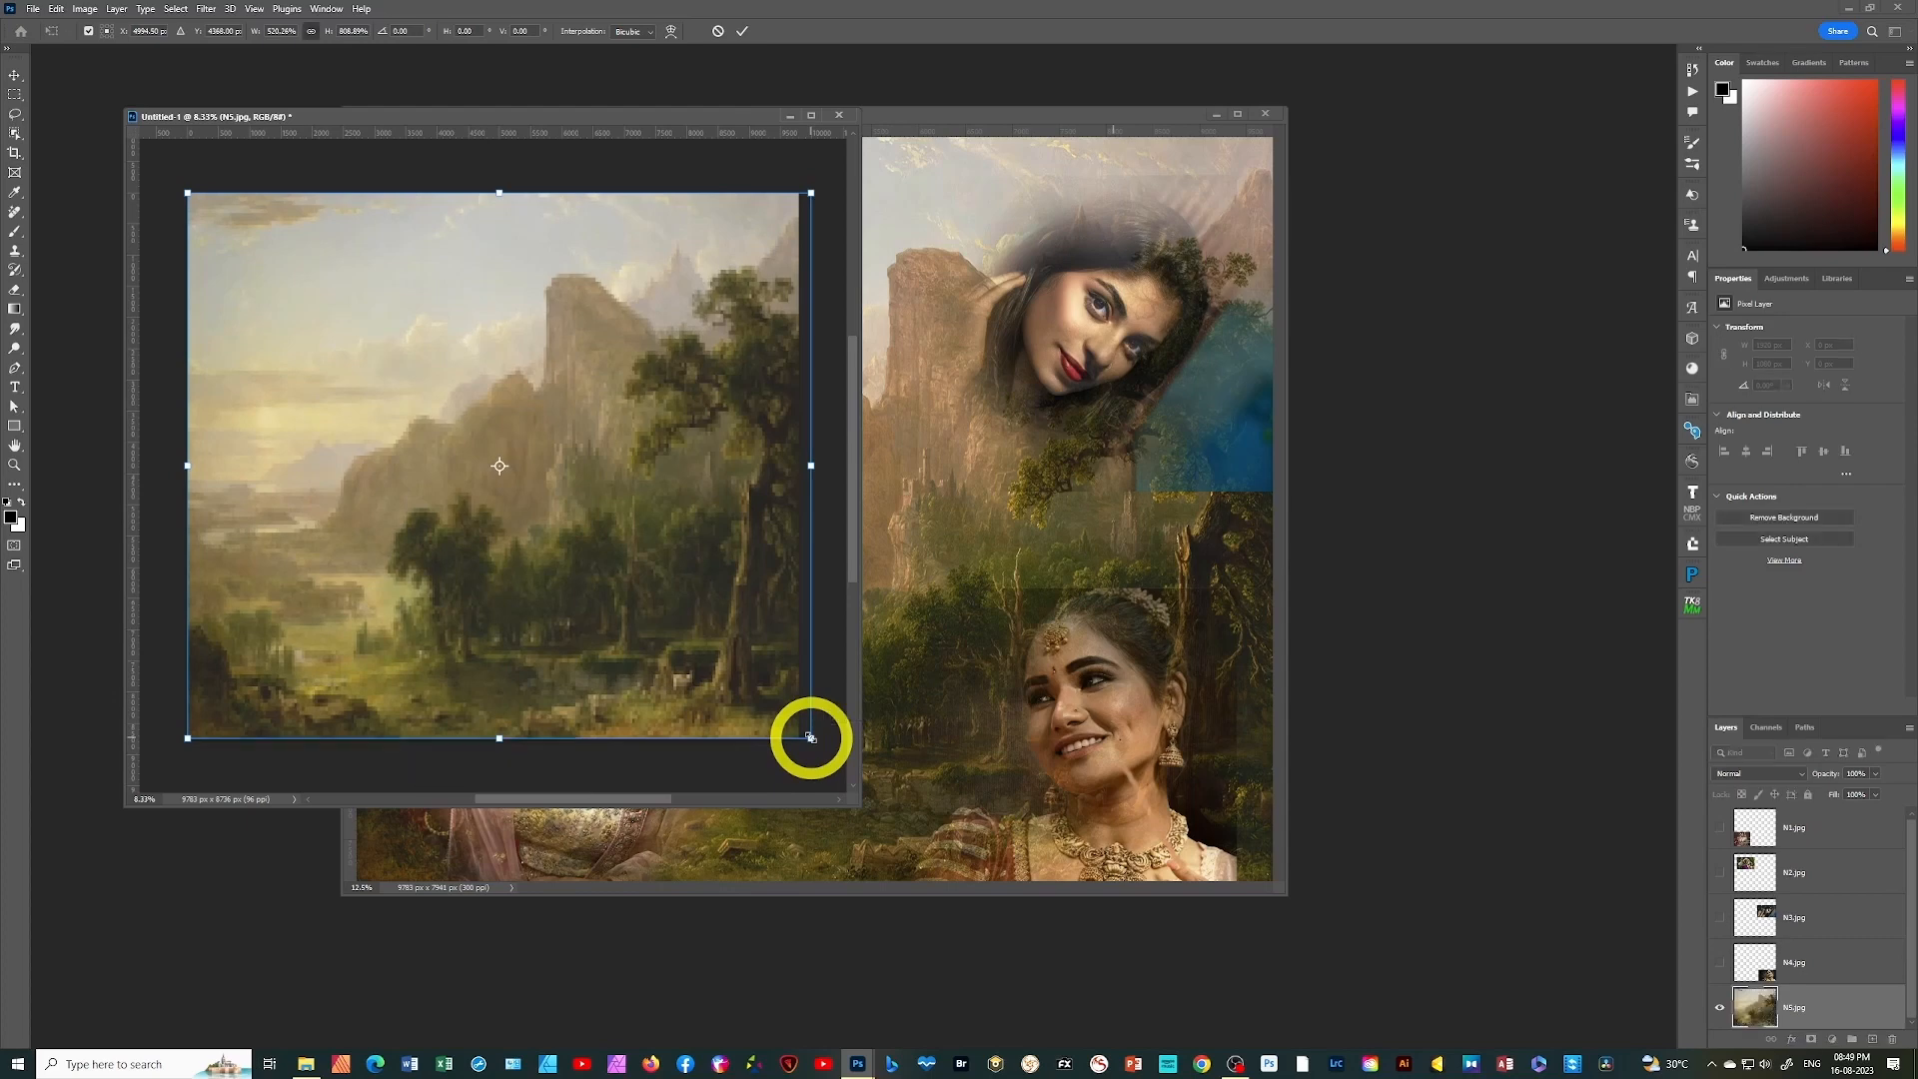
pyautogui.click(742, 31)
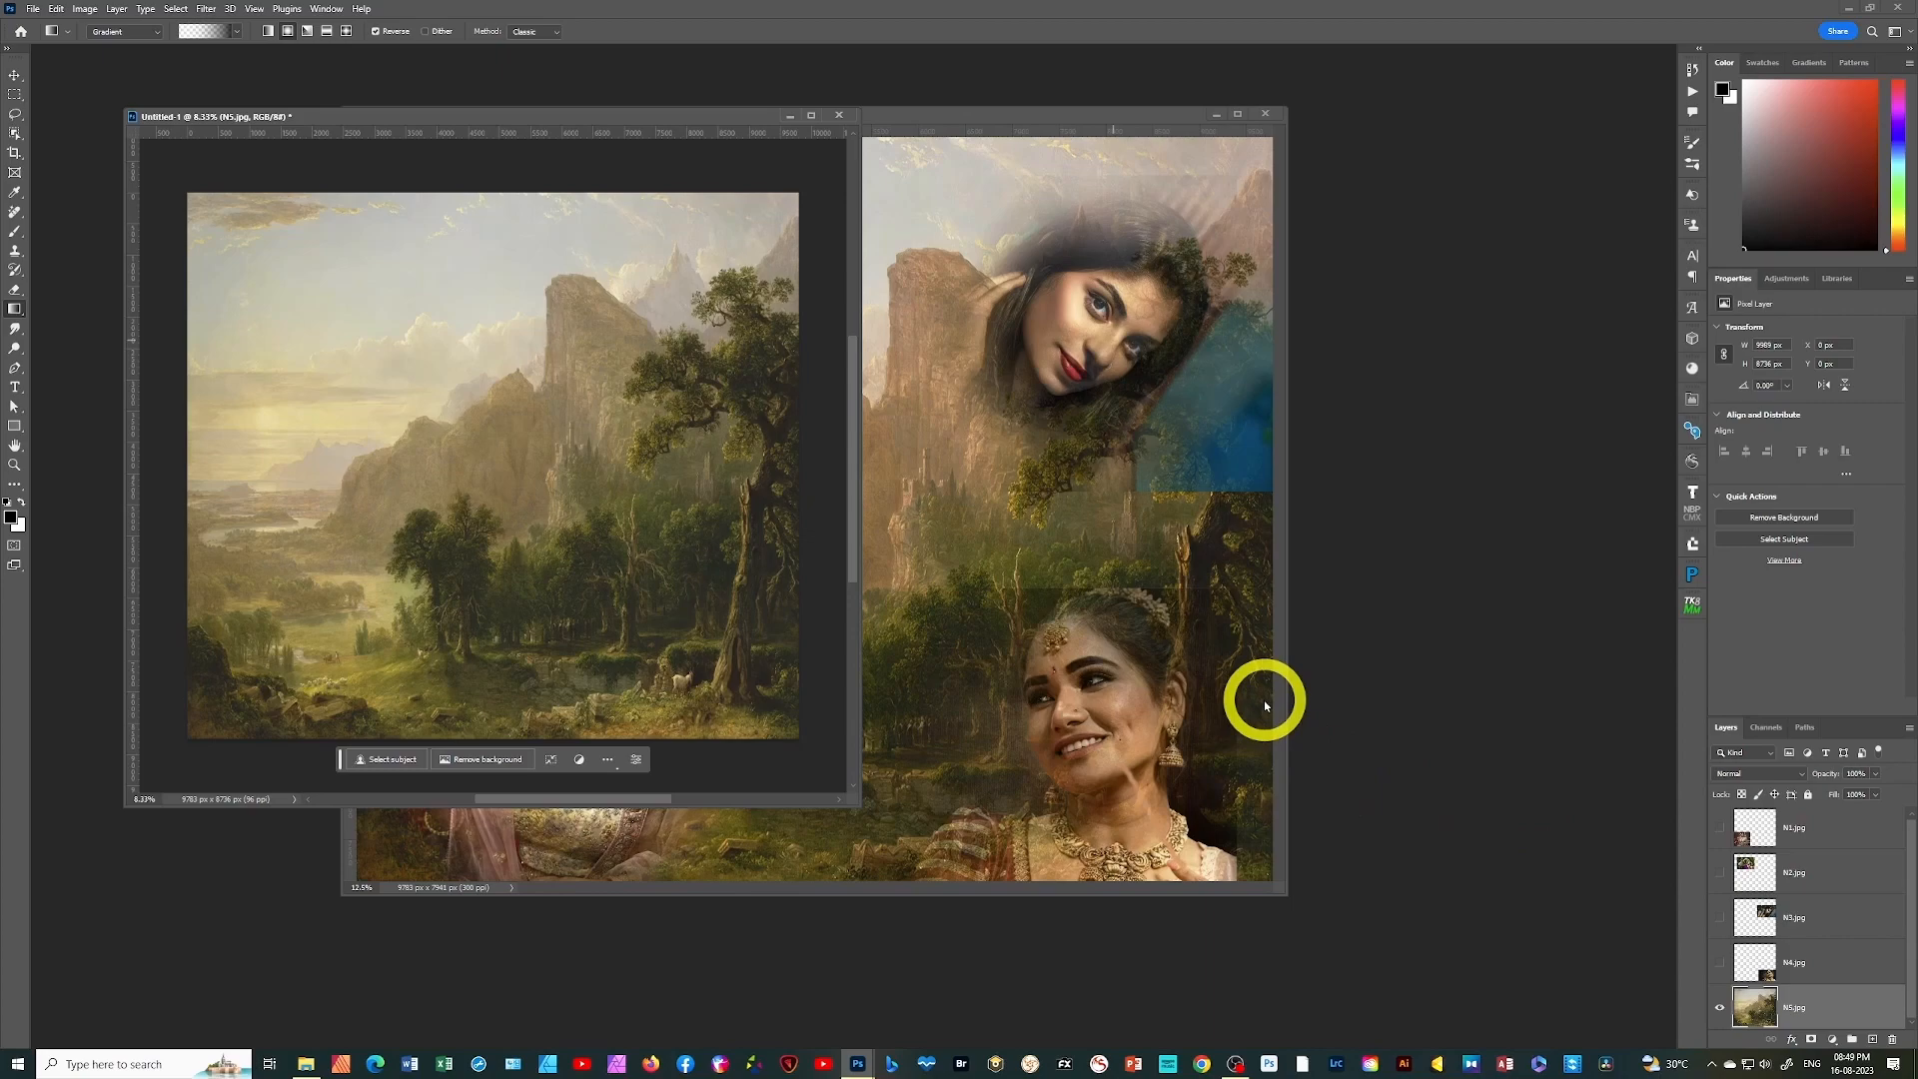
# Close the New Gradient tool.jpg document, and show and select the N1.jpg layer in the stack
pyautogui.click(1266, 114)
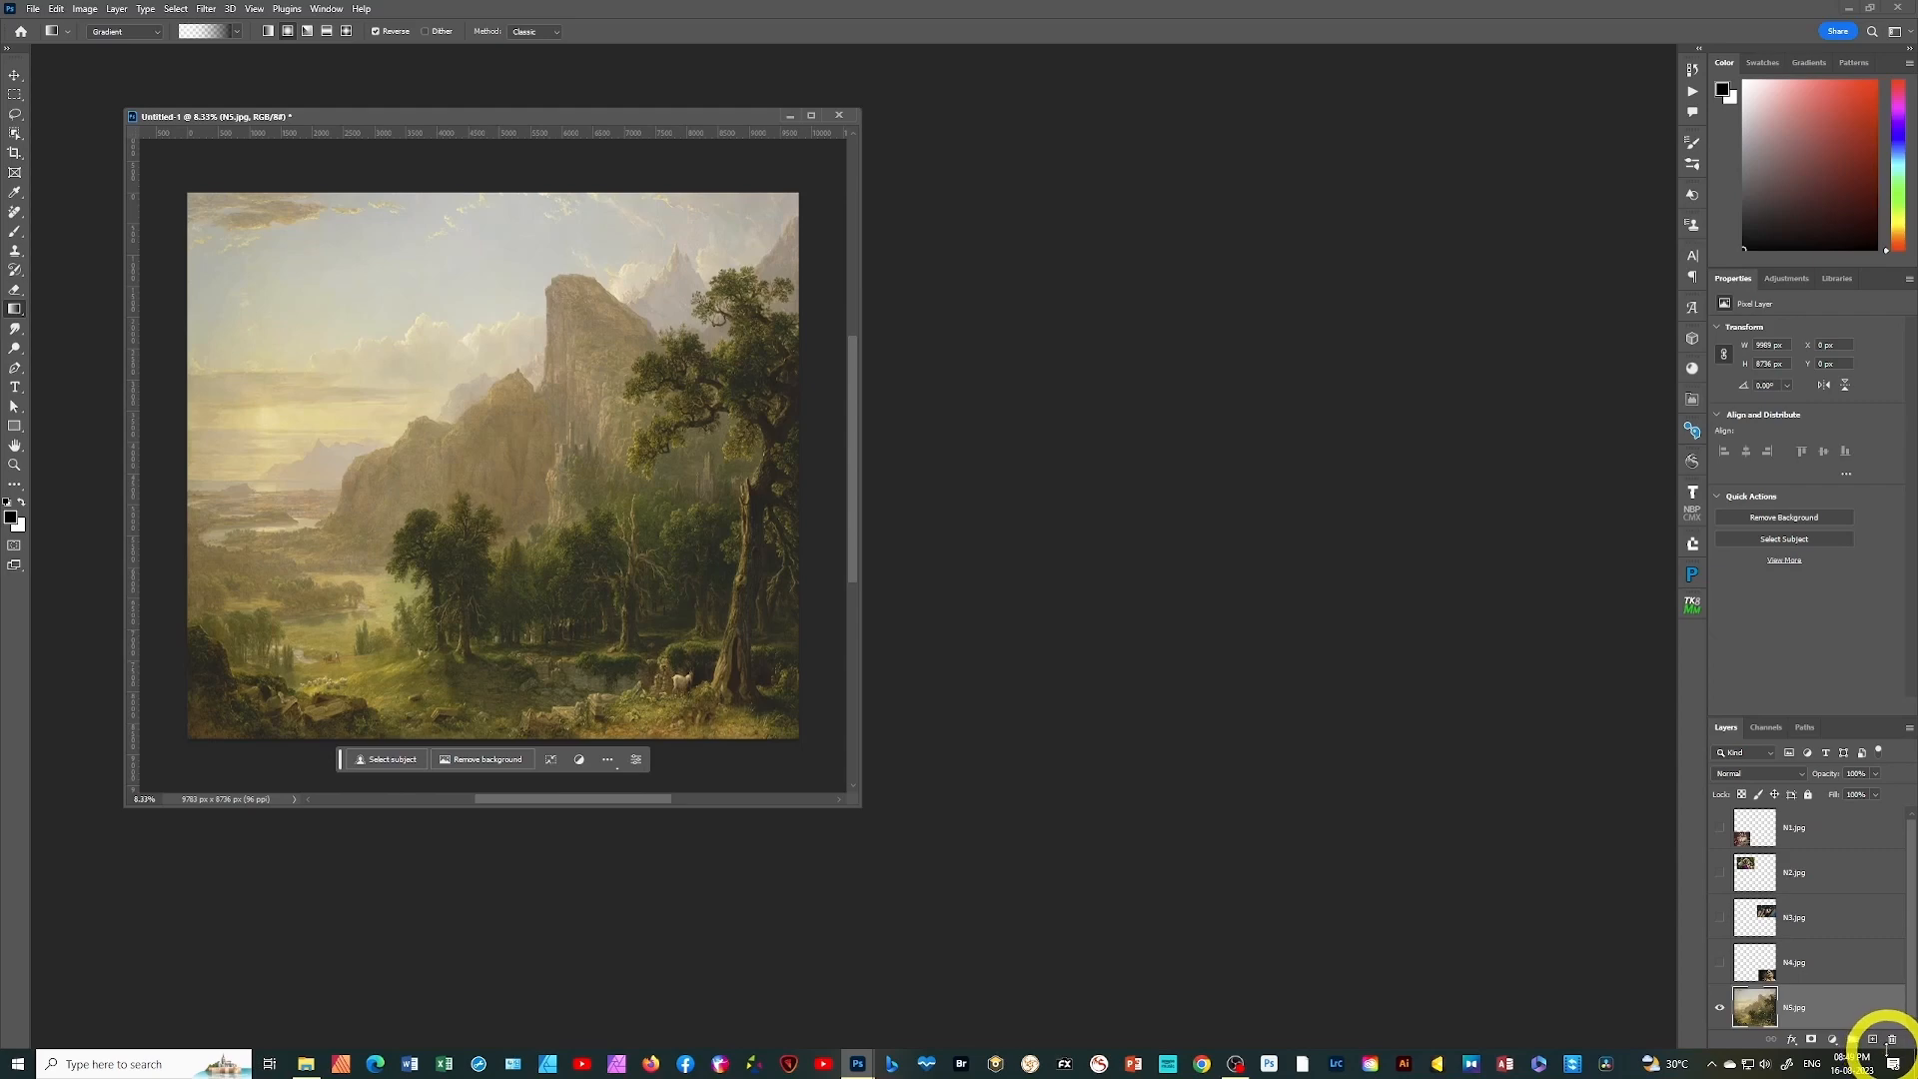
pyautogui.click(1719, 828)
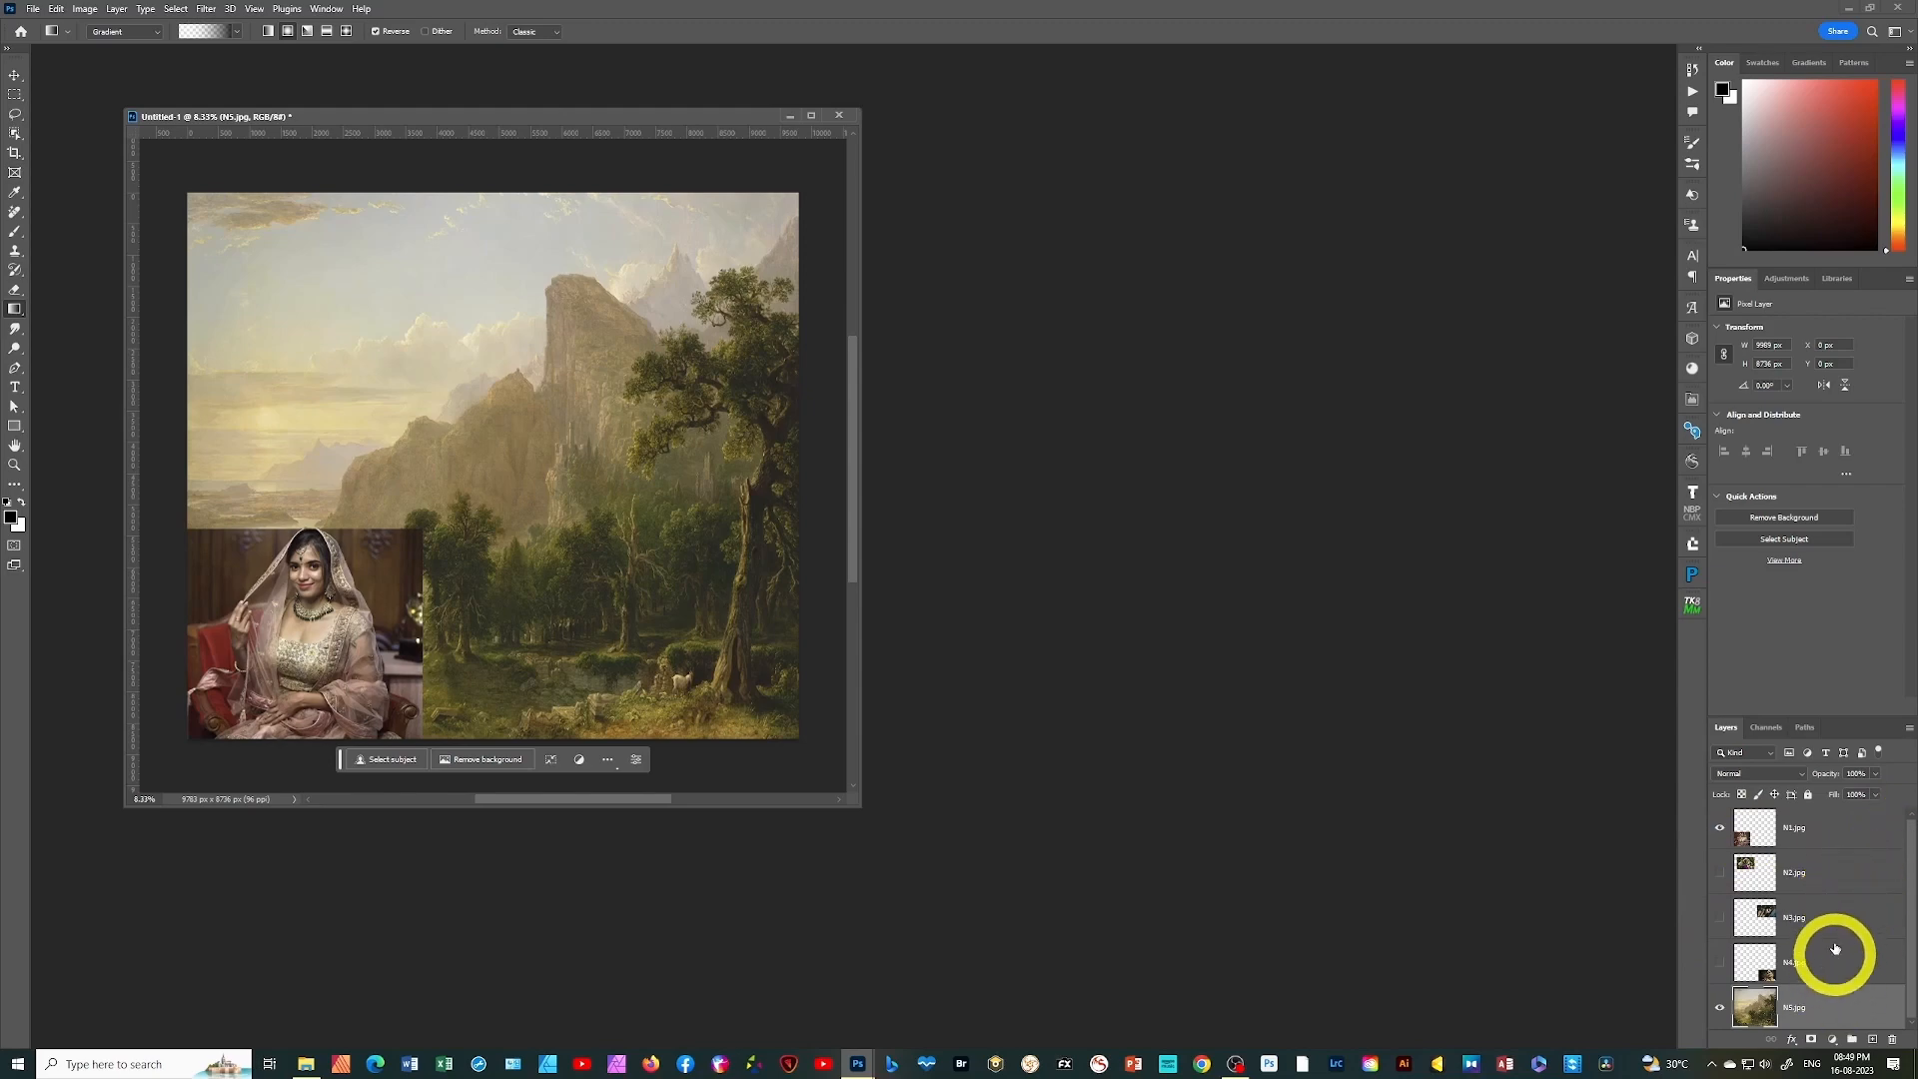
pyautogui.click(1836, 827)
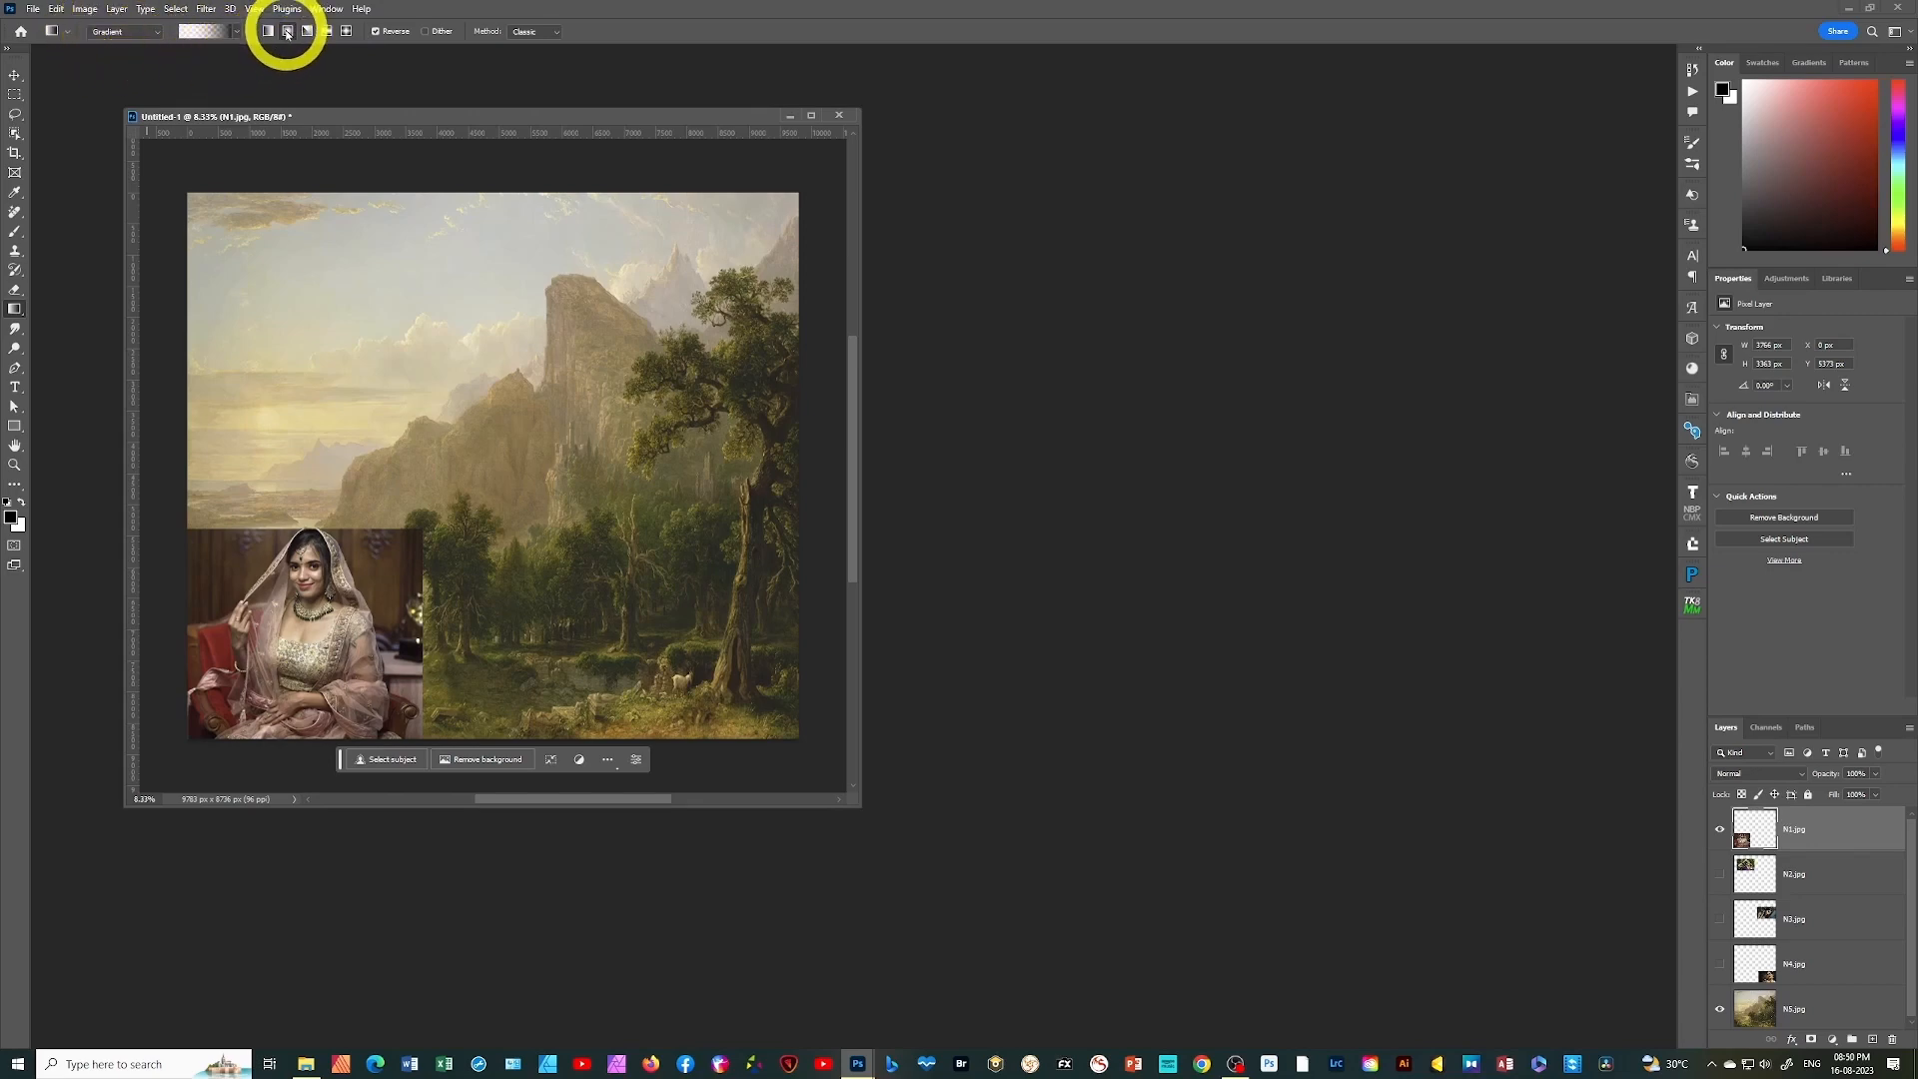
# Mask the N1.jpg layer with a radial gradient running from the portrait's centre to near its lower-right corner, at about 22% scale
pyautogui.click(287, 31)
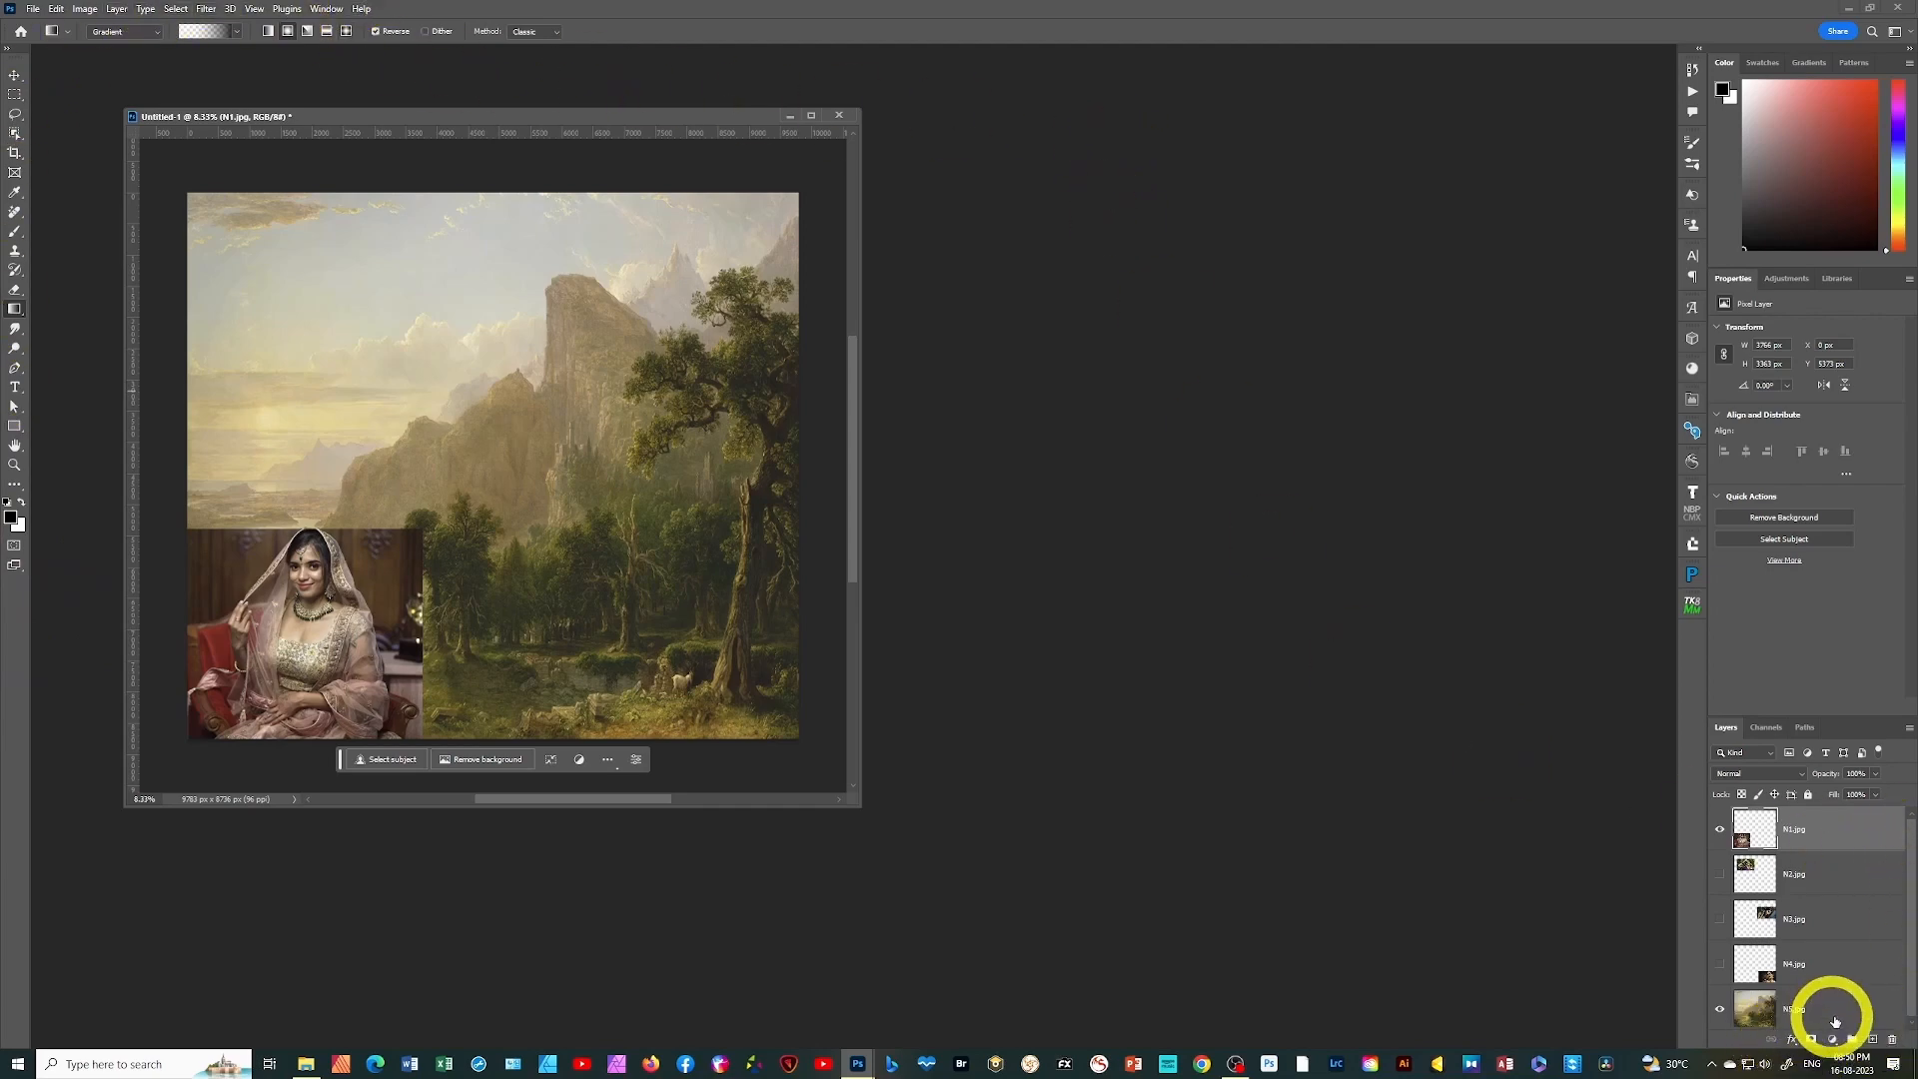
pyautogui.click(1812, 1039)
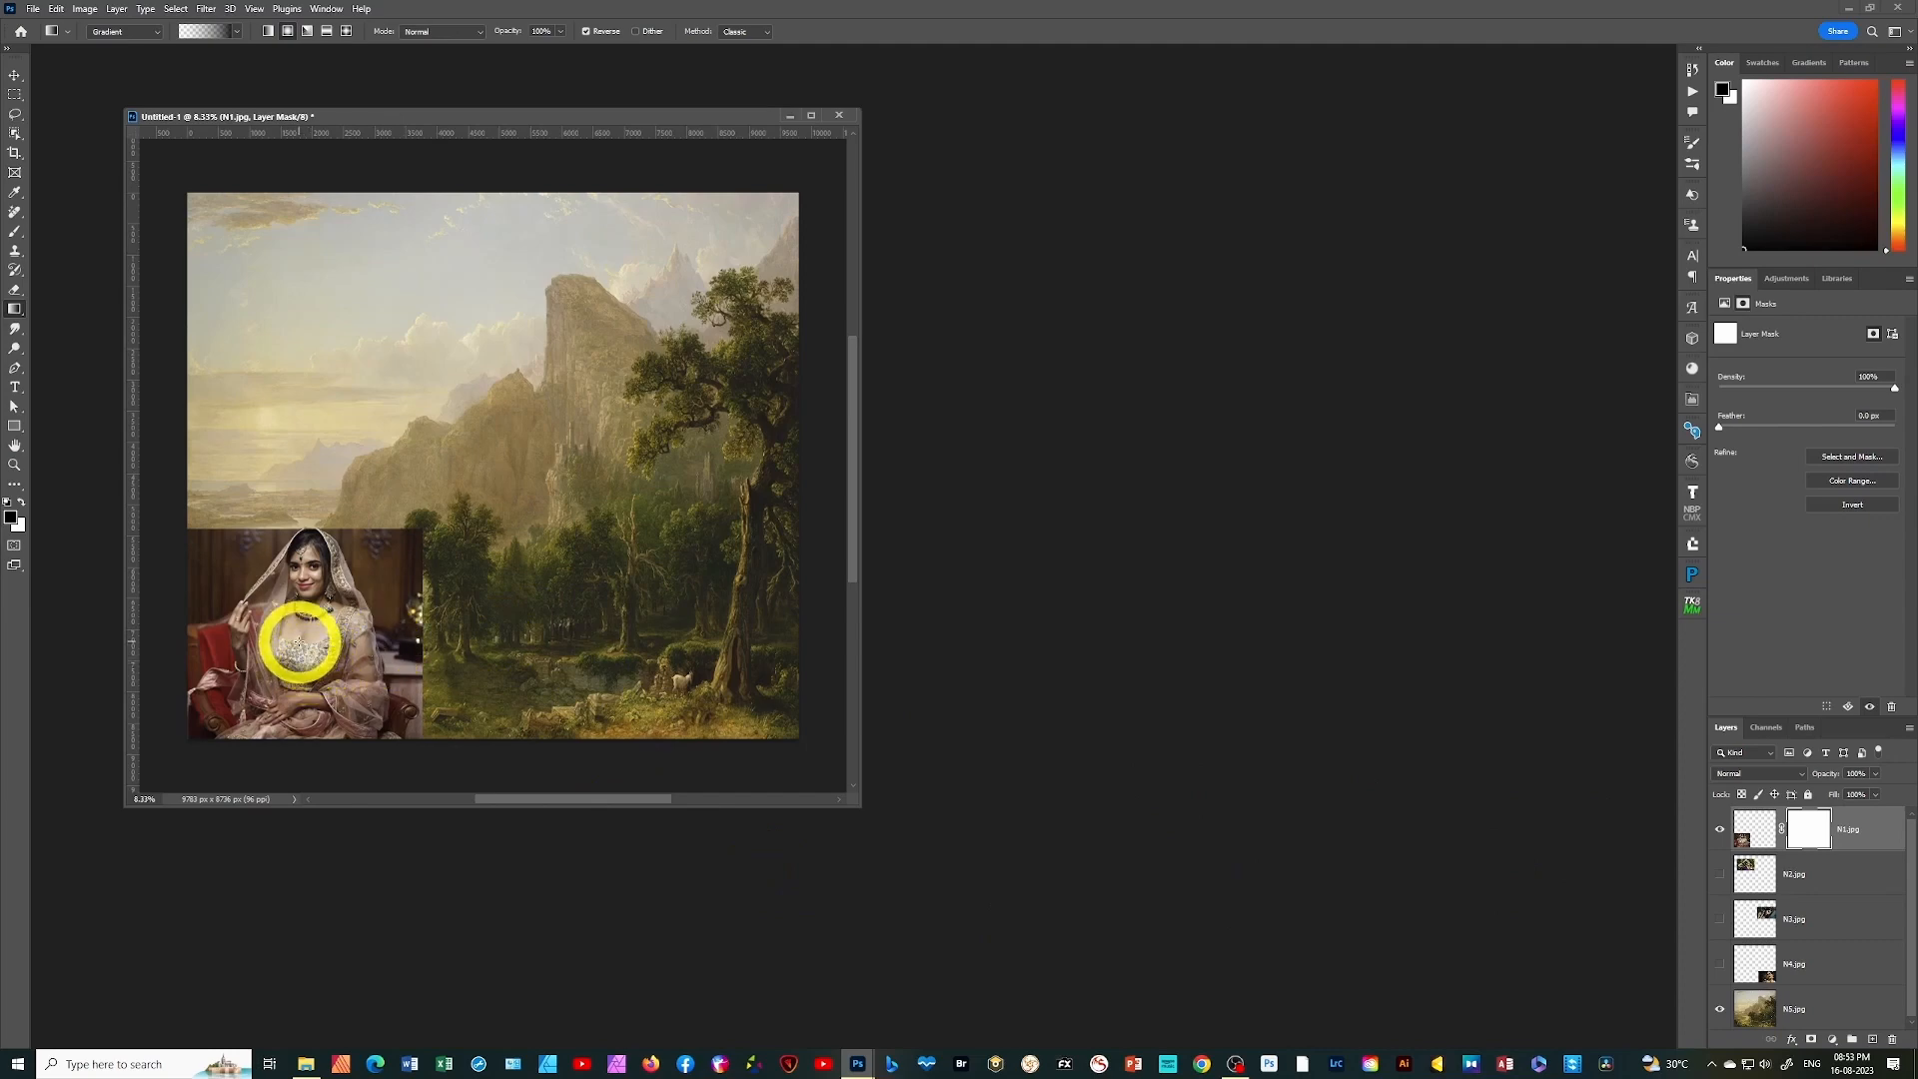
pyautogui.moveTo(298, 642); pyautogui.dragTo(404, 721)
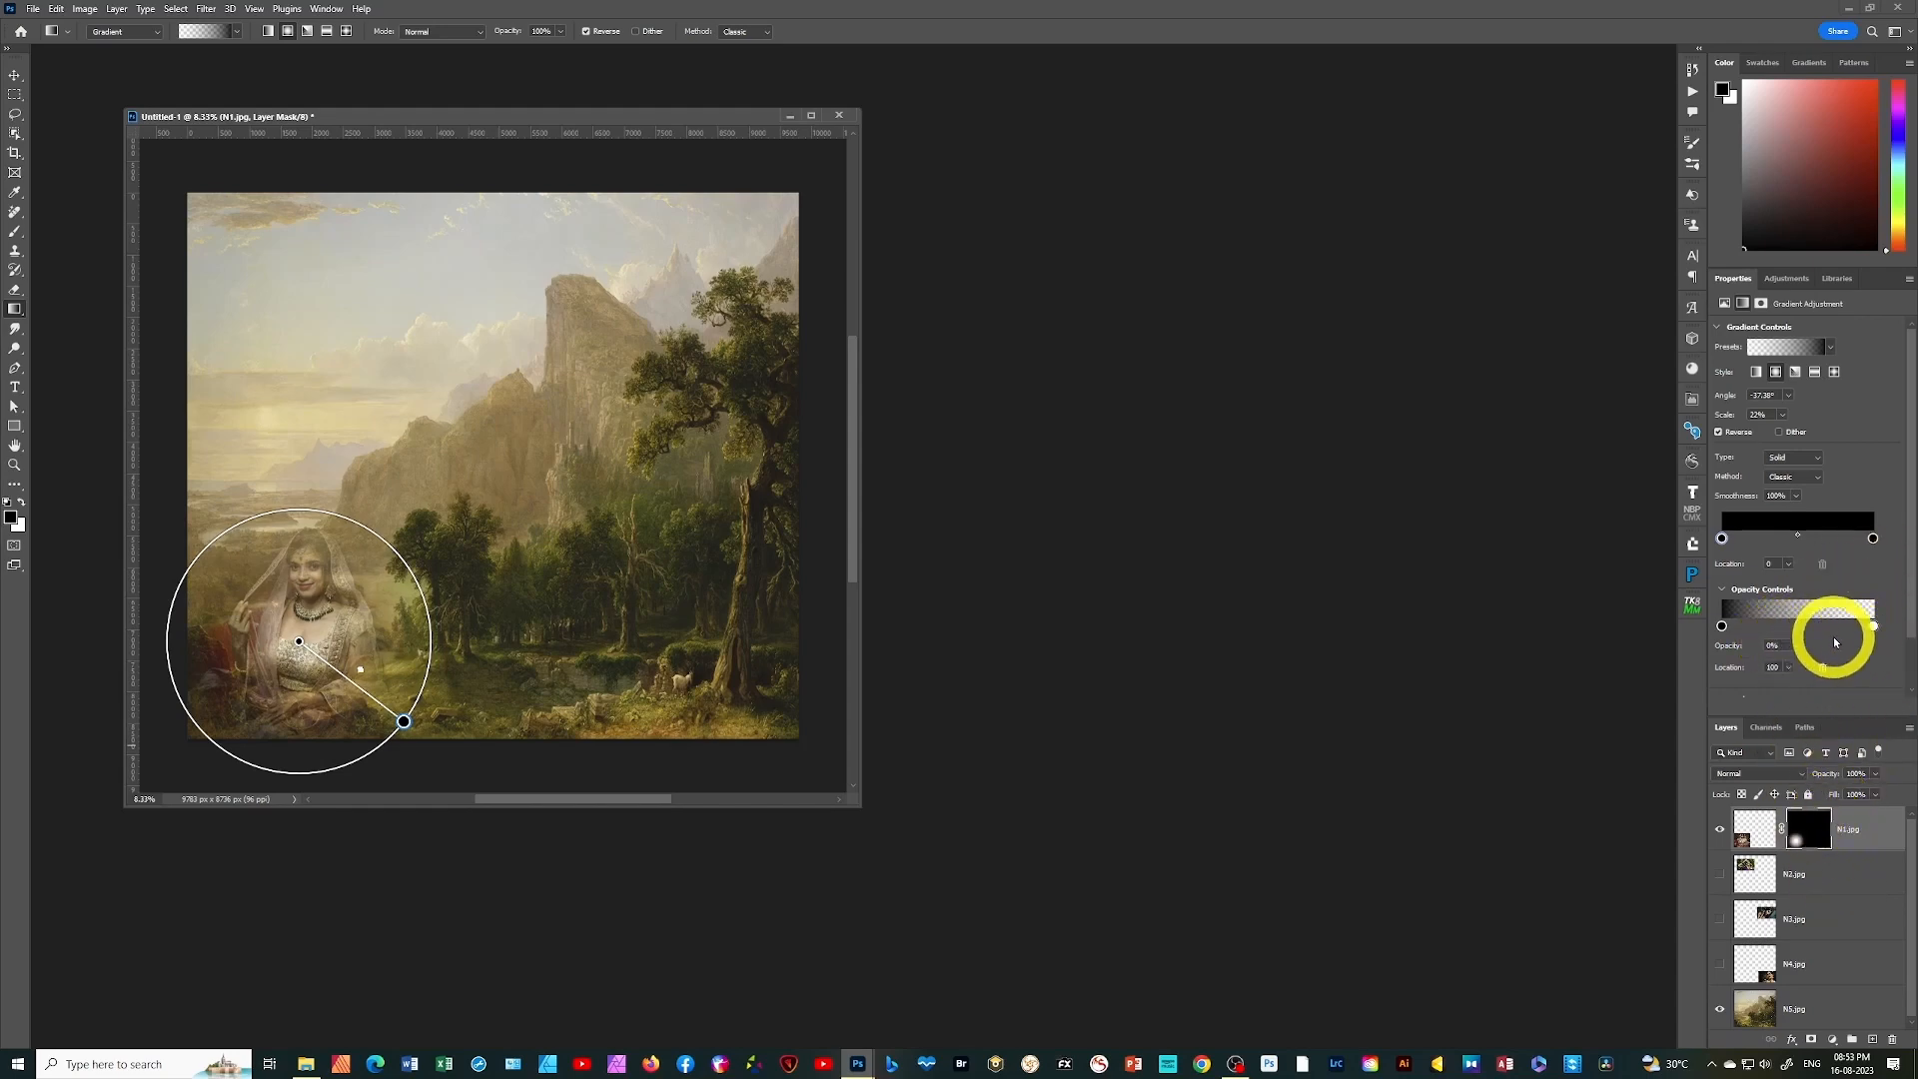
# Refine the N1.jpg mask gradient by moving the transparent opacity stop inward and the opaque stop to a location of about 8%
pyautogui.click(1874, 626)
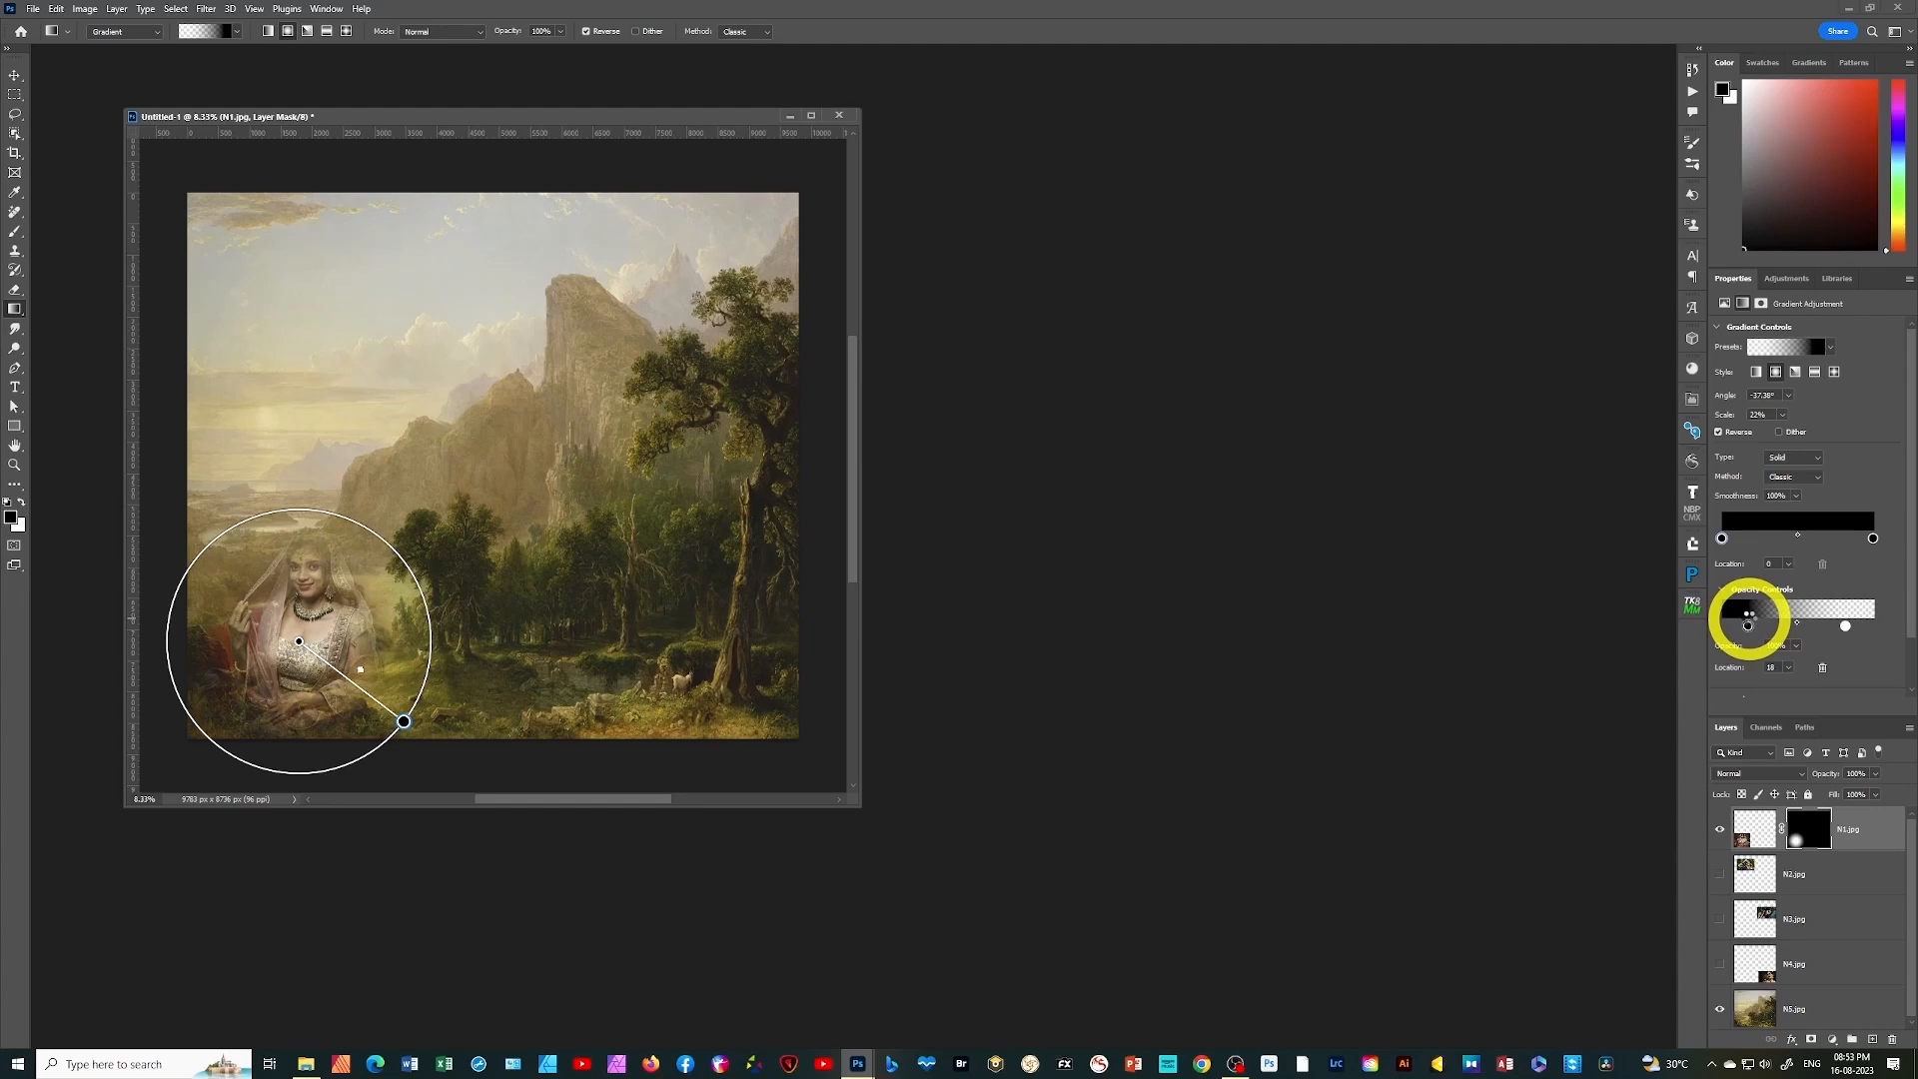
pyautogui.moveTo(1749, 625); pyautogui.dragTo(1756, 626)
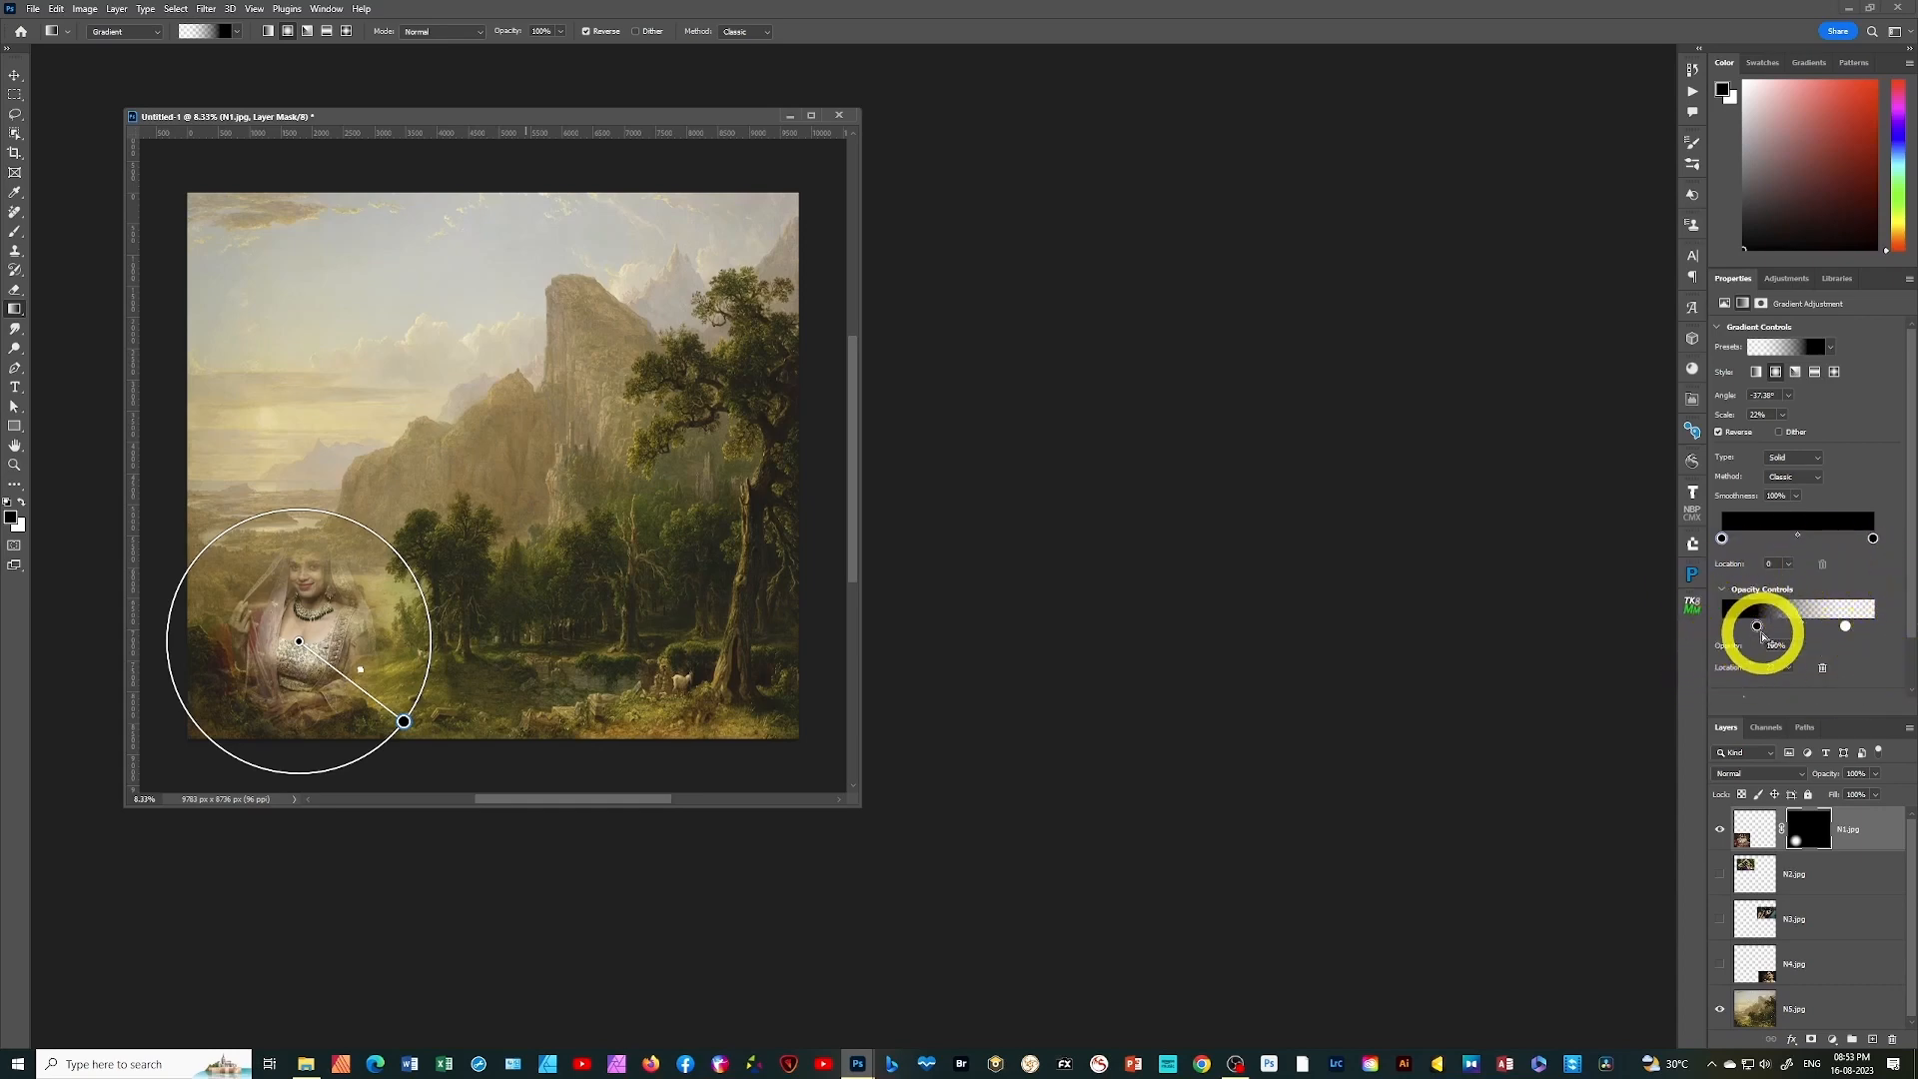
pyautogui.click(1757, 625)
pyautogui.moveTo(1757, 625); pyautogui.dragTo(1744, 626)
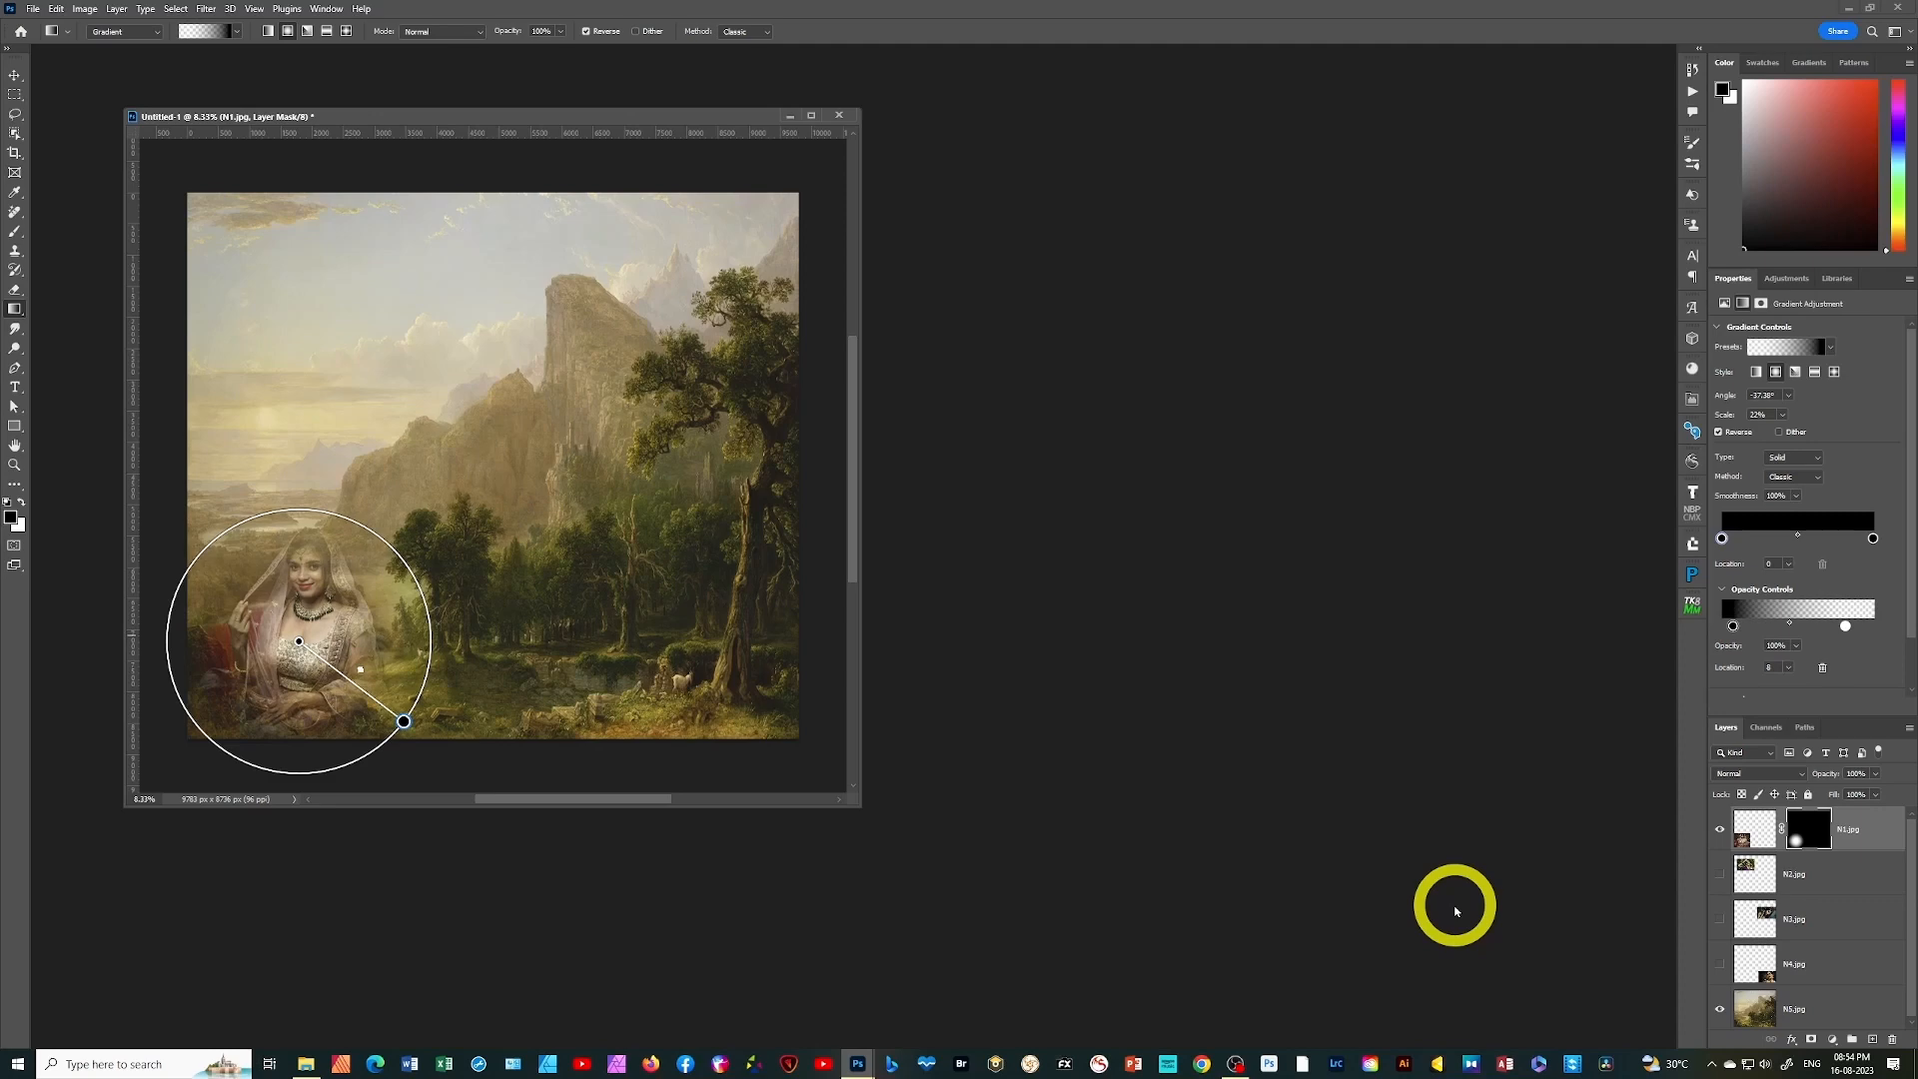
# Show the N2.jpg layer and mask it with a radial gradient from the photo's centre towards its lower-right corner, at about 23% scale
pyautogui.click(1846, 881)
pyautogui.click(1721, 875)
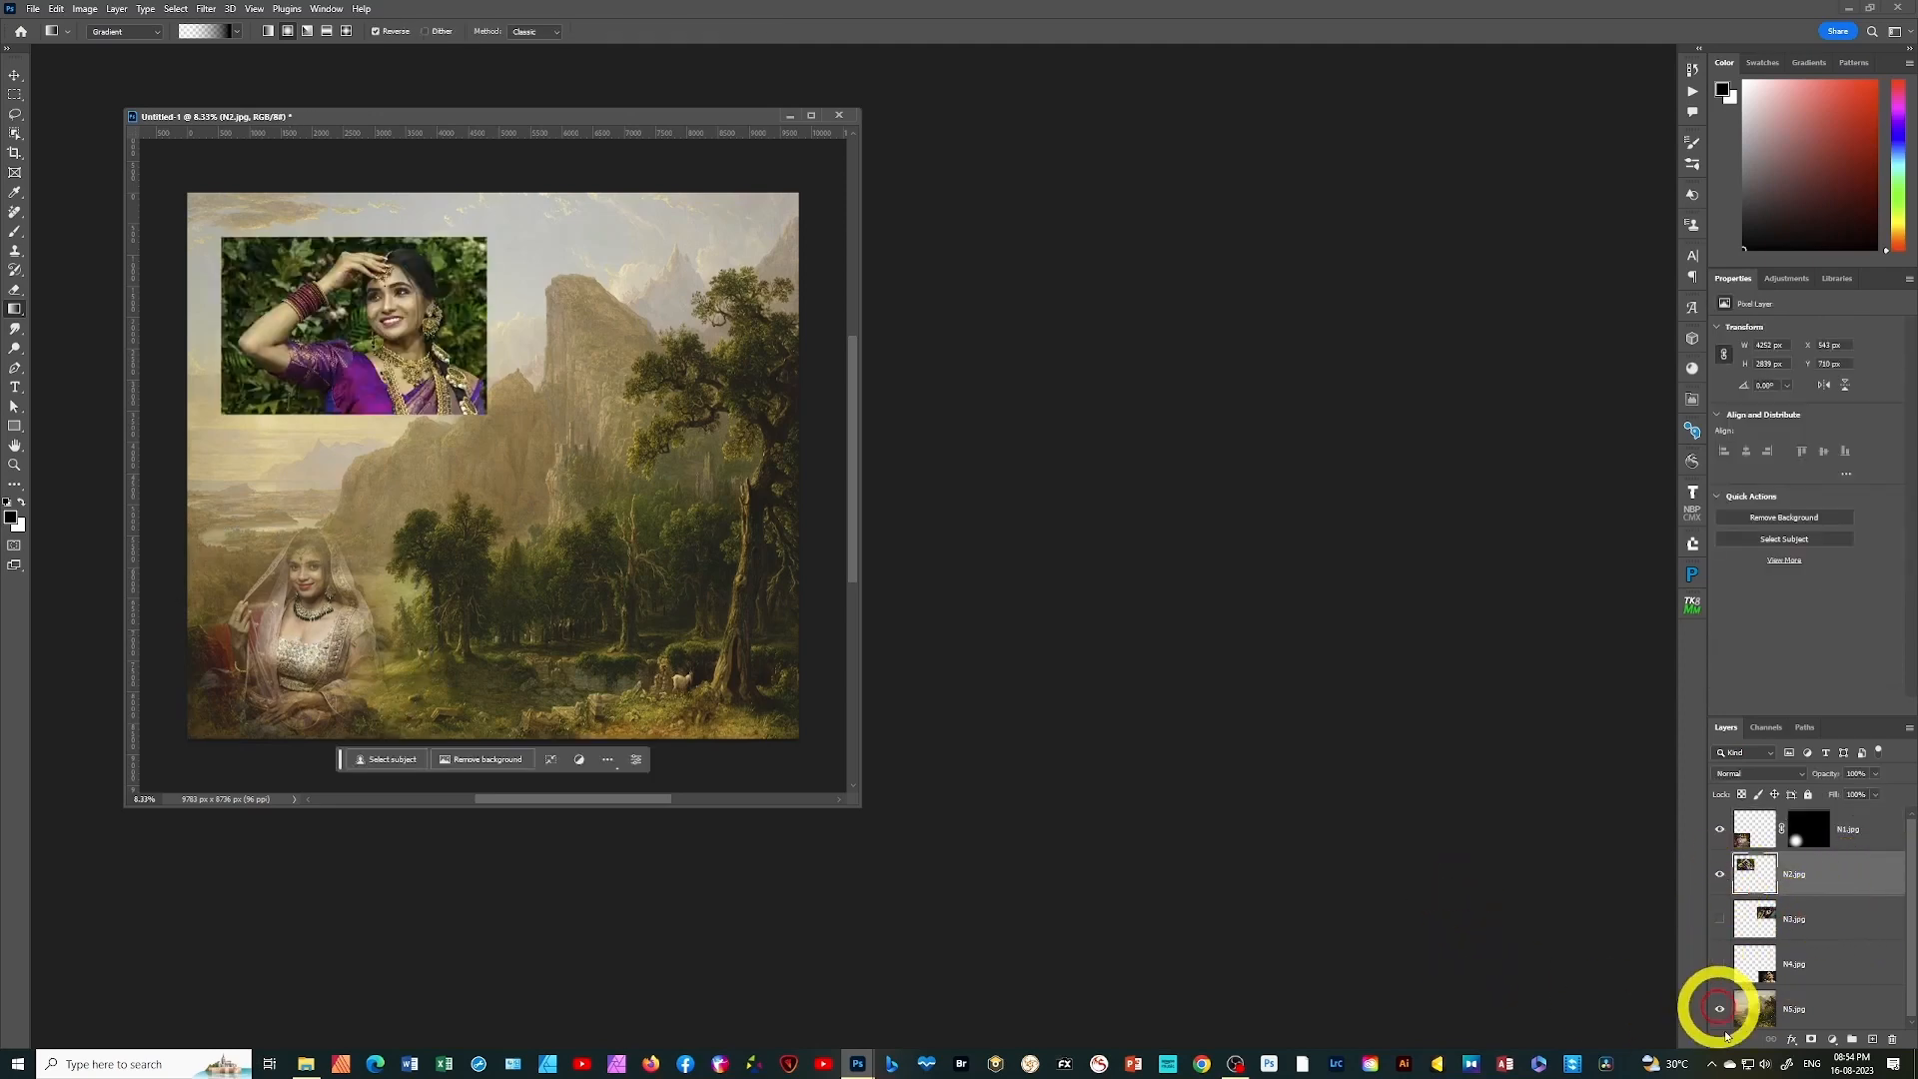
pyautogui.click(1811, 1040)
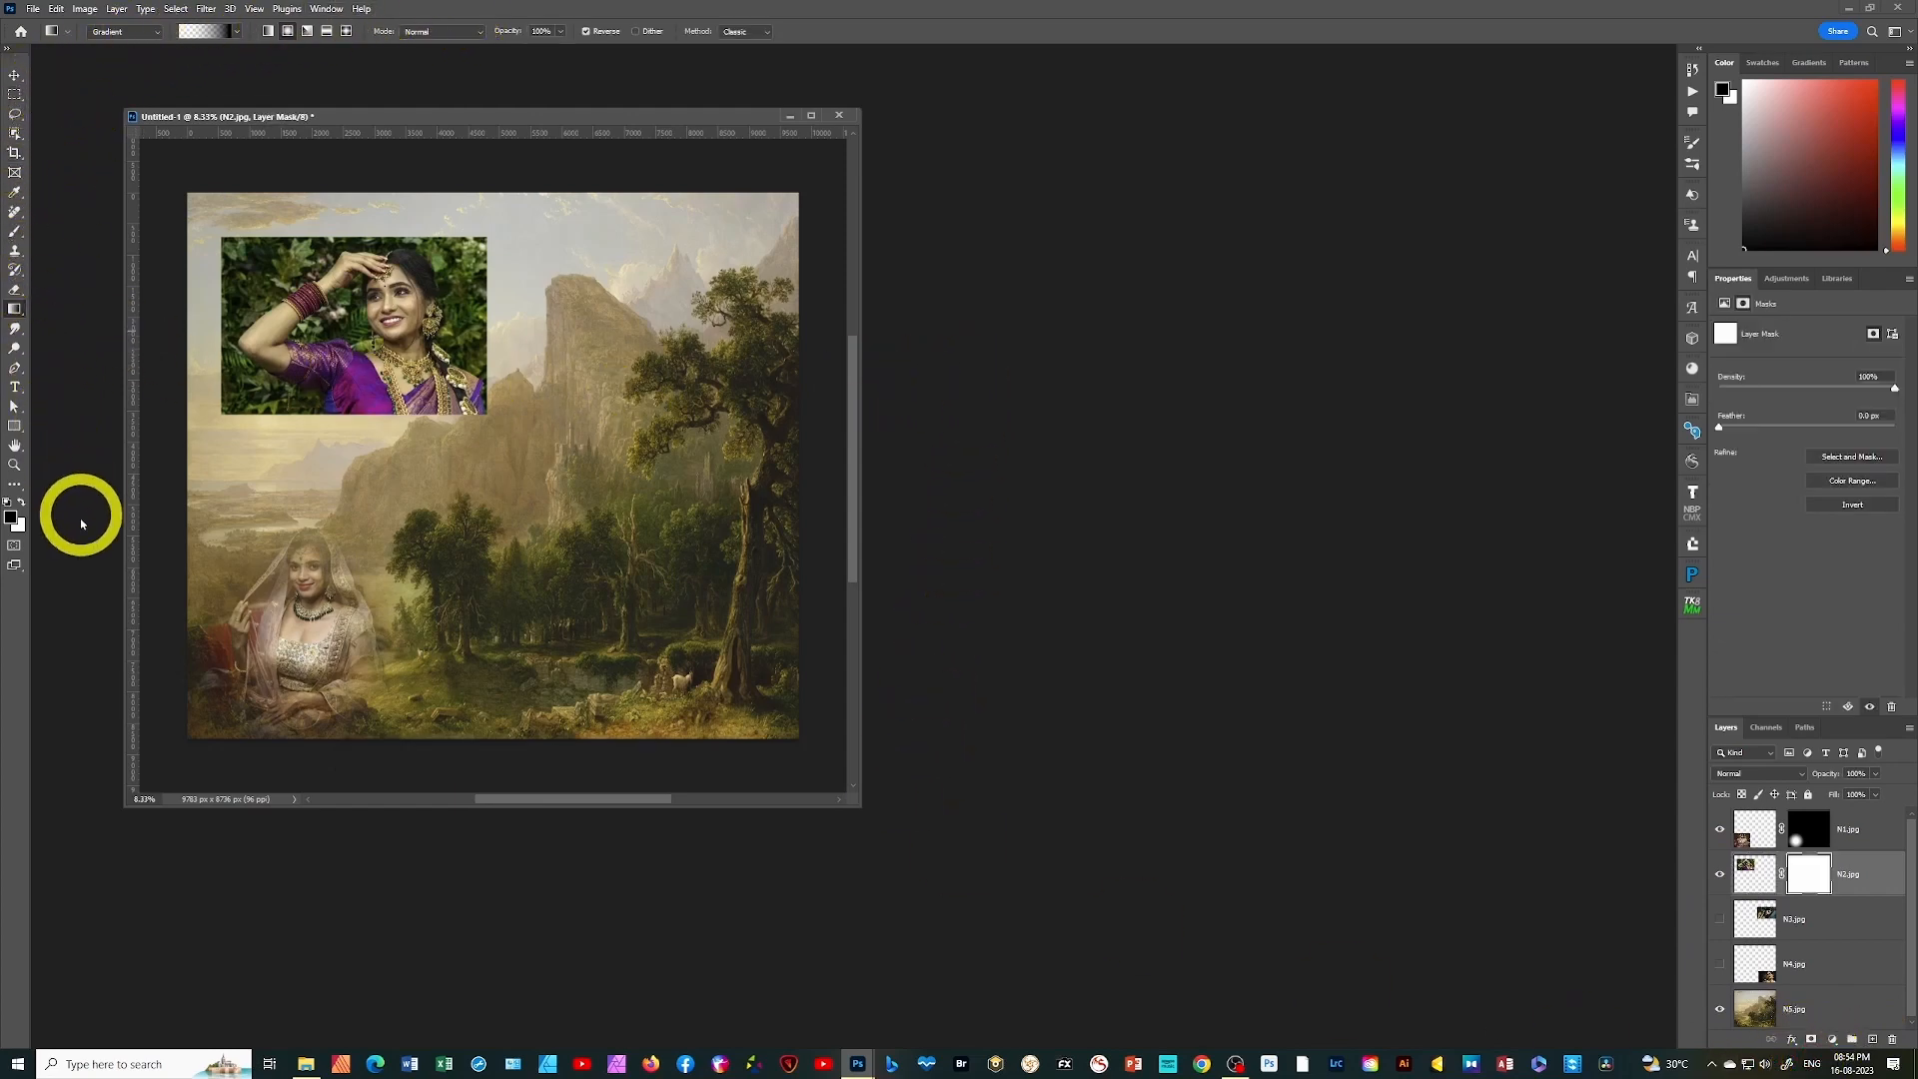
pyautogui.moveTo(335, 310); pyautogui.dragTo(447, 397)
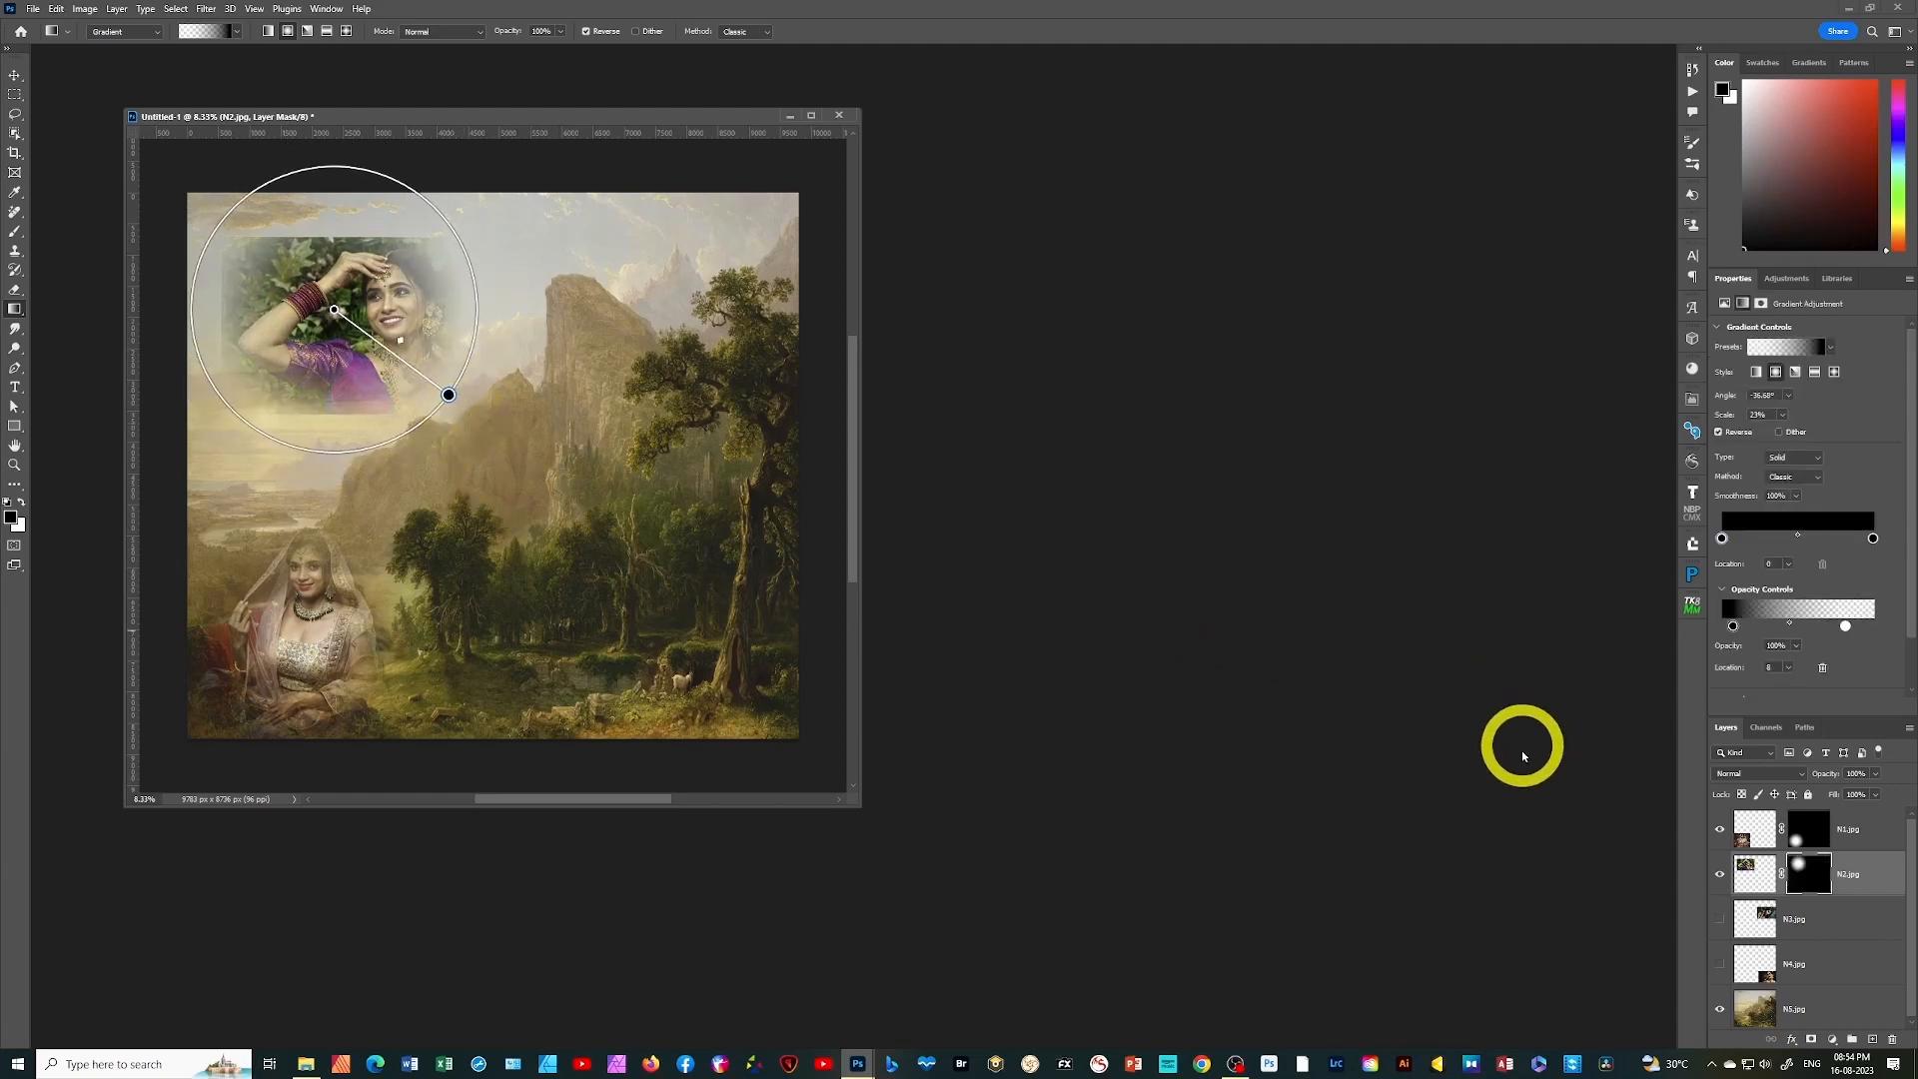
# Show the N3.jpg layer and mask it with a radial gradient from the photo's upper middle towards its lower-right corner, at about 26% scale
pyautogui.click(1813, 921)
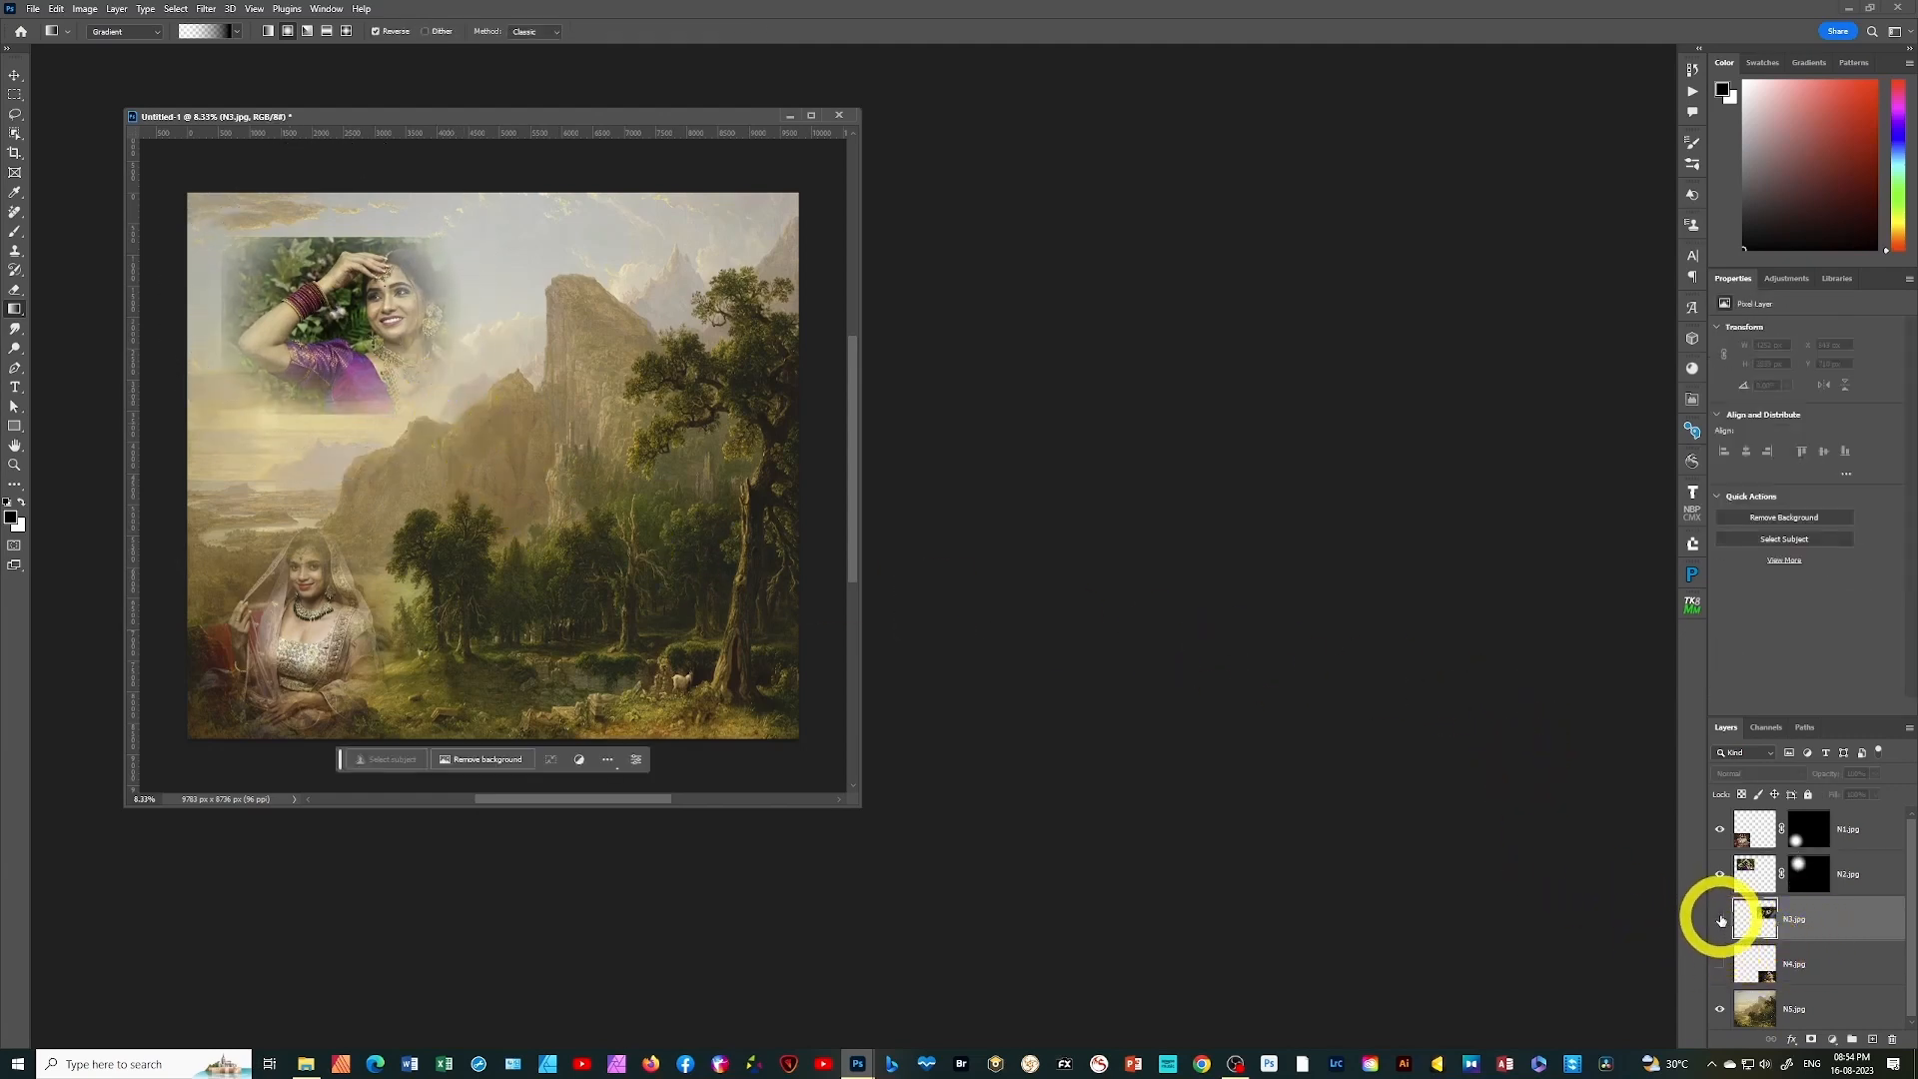
pyautogui.click(1720, 920)
pyautogui.click(1808, 1040)
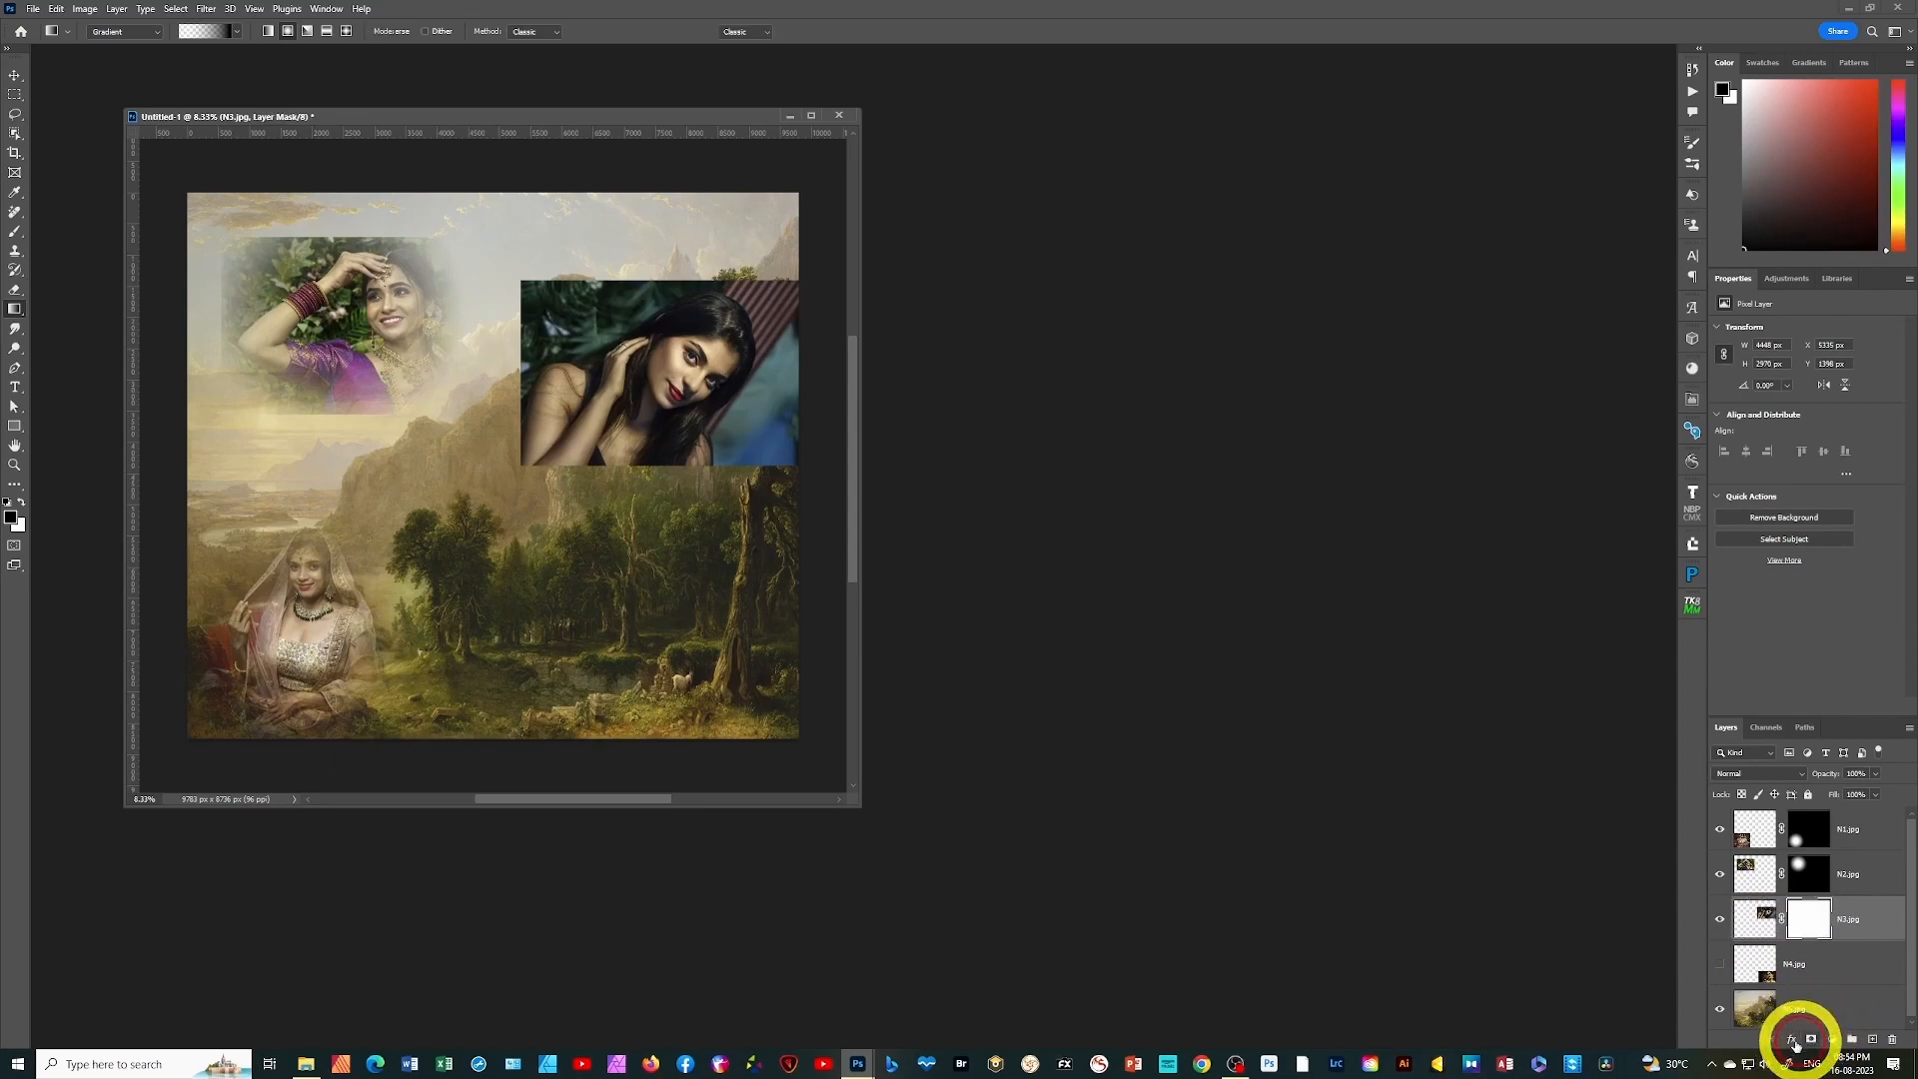
pyautogui.moveTo(636, 340); pyautogui.dragTo(736, 460)
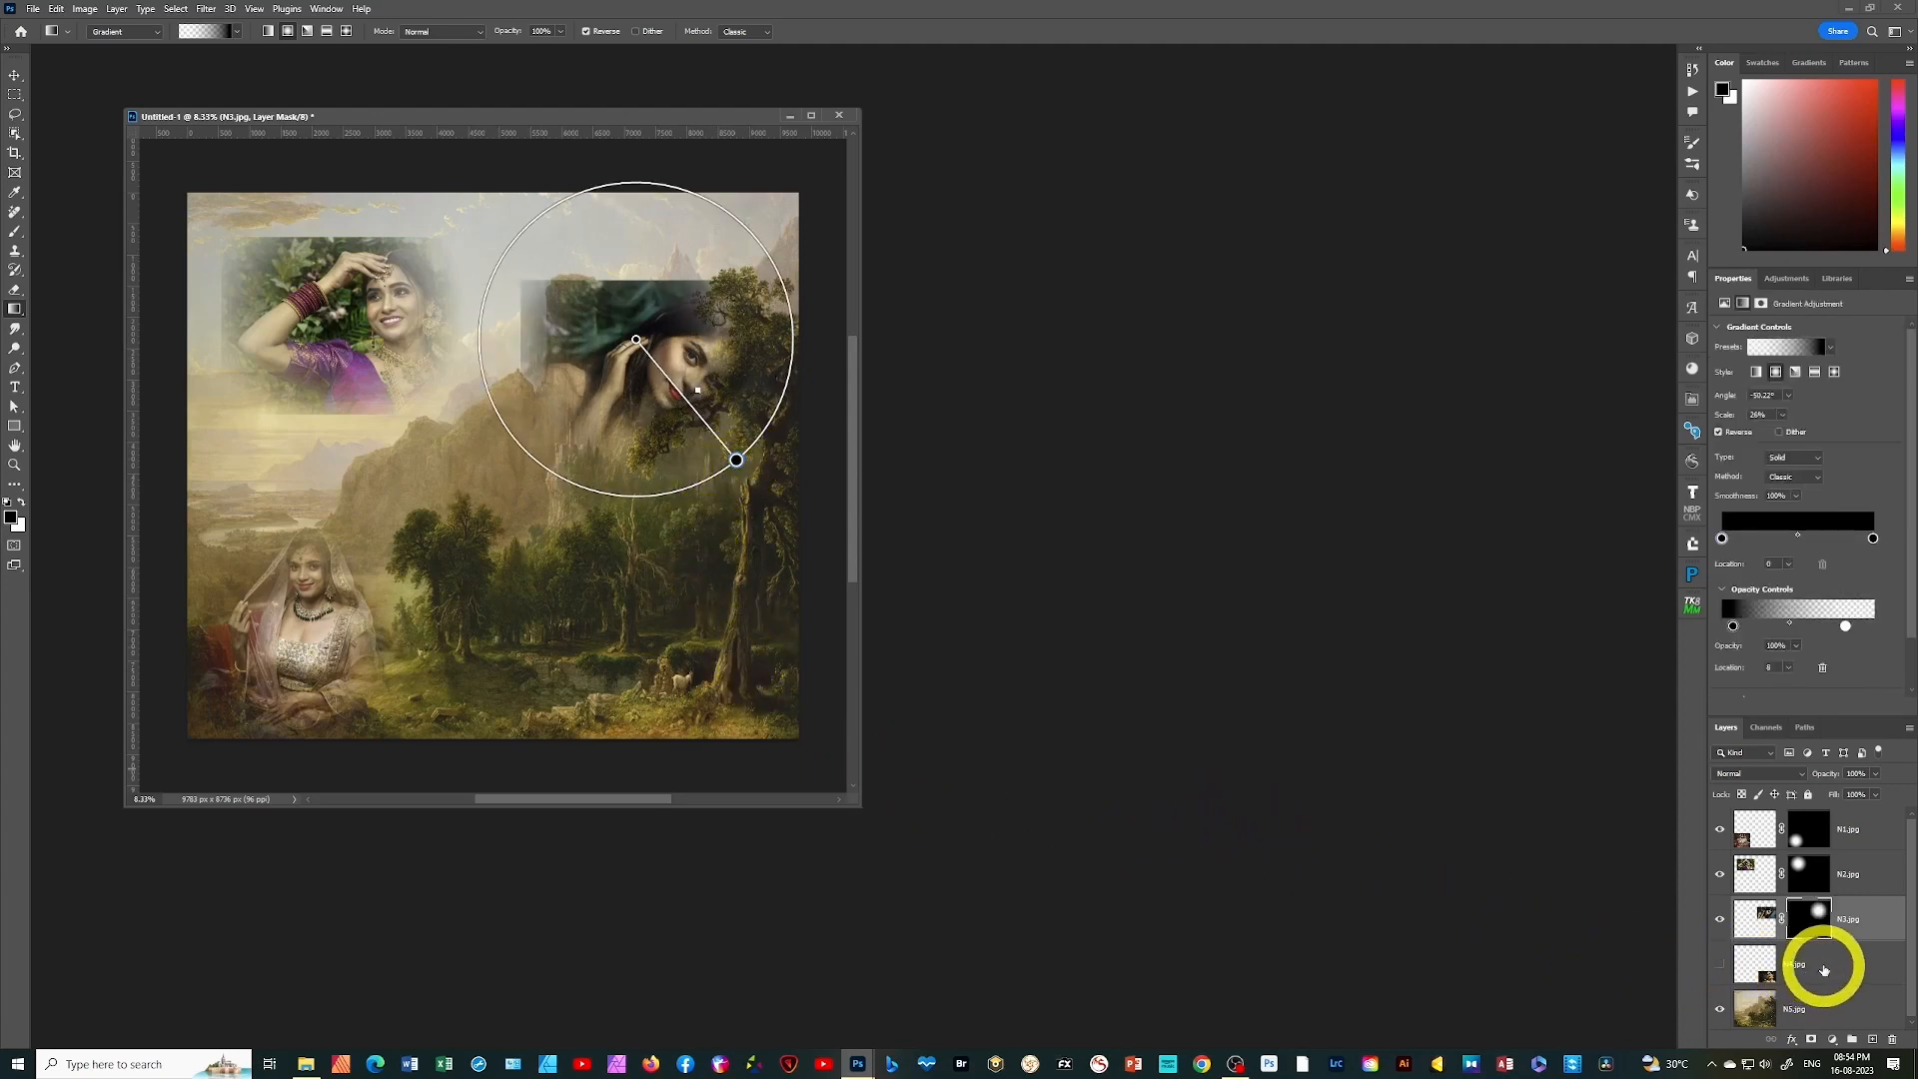
# Show the N4.jpg layer, mask it with a radial gradient at about 25% scale, and move the gradient's centre onto the woman's face
pyautogui.click(1816, 965)
pyautogui.click(1720, 966)
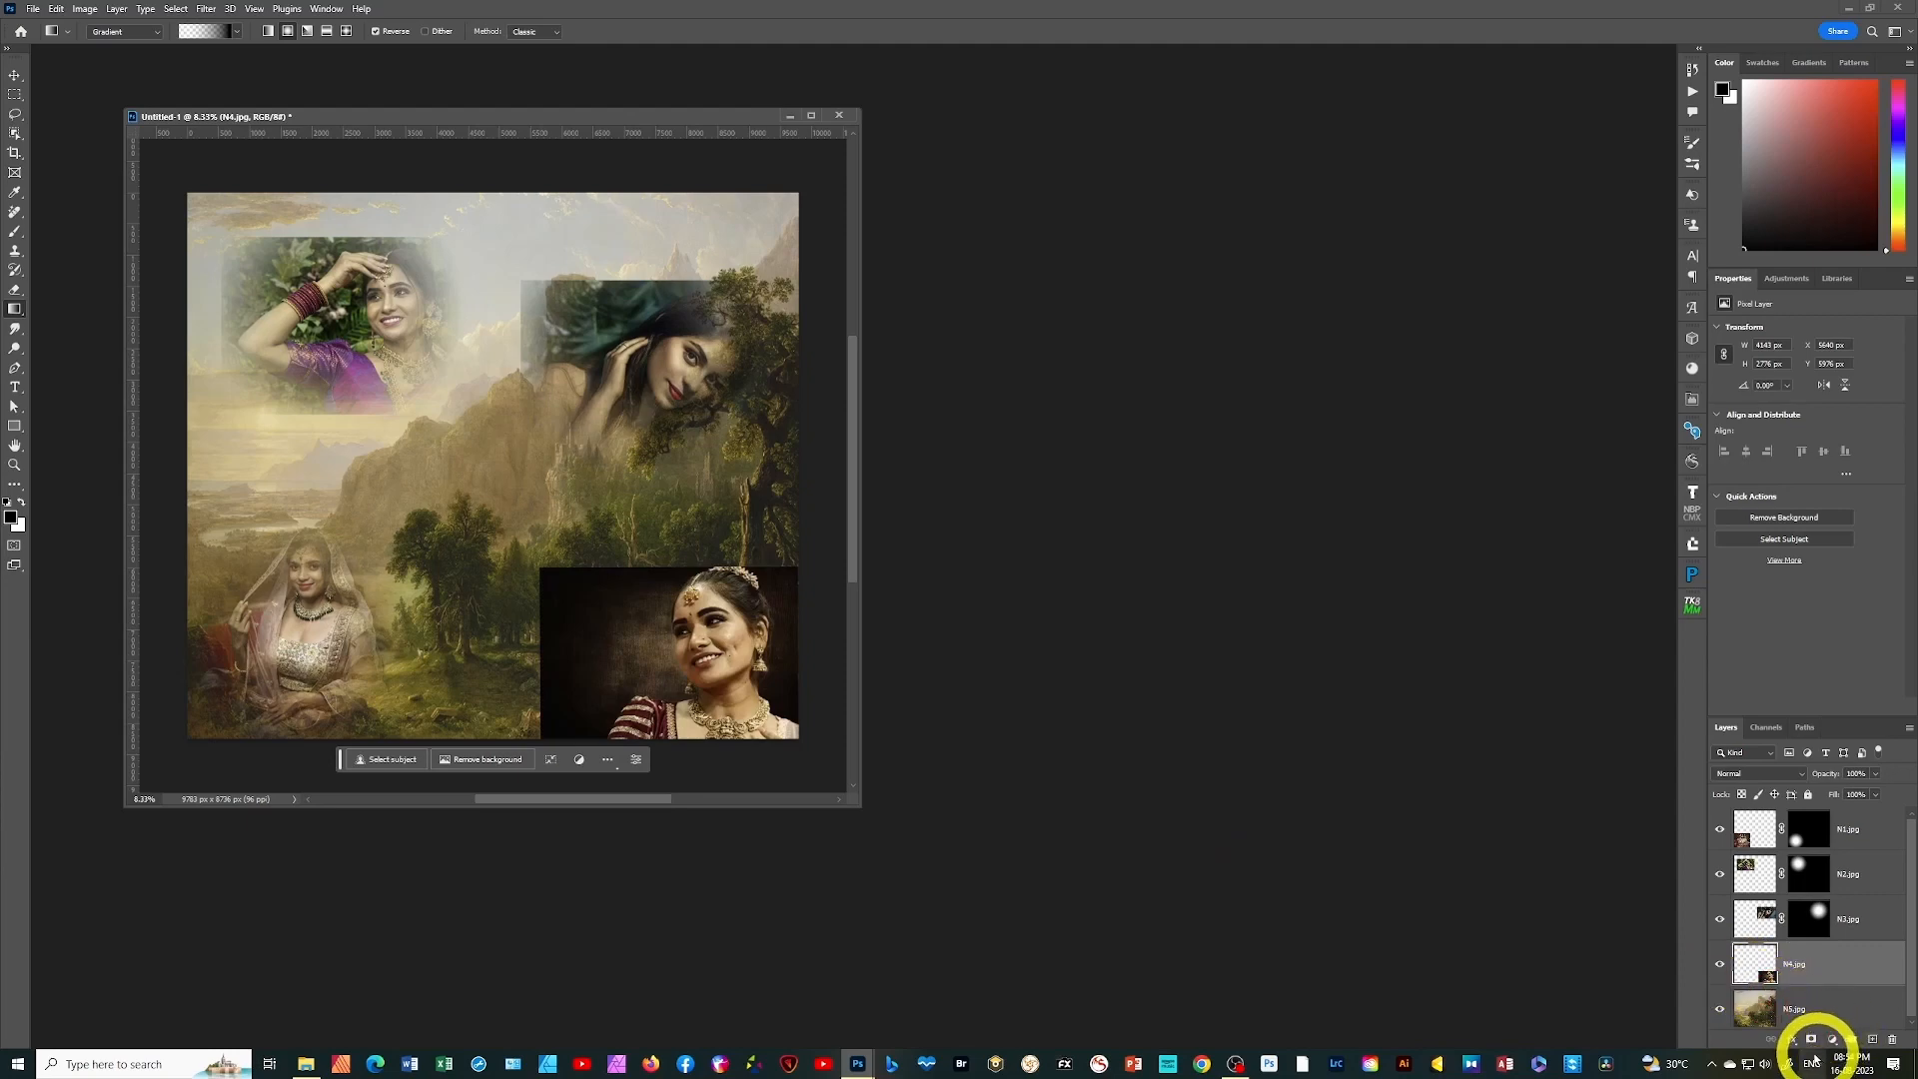
pyautogui.click(1812, 1039)
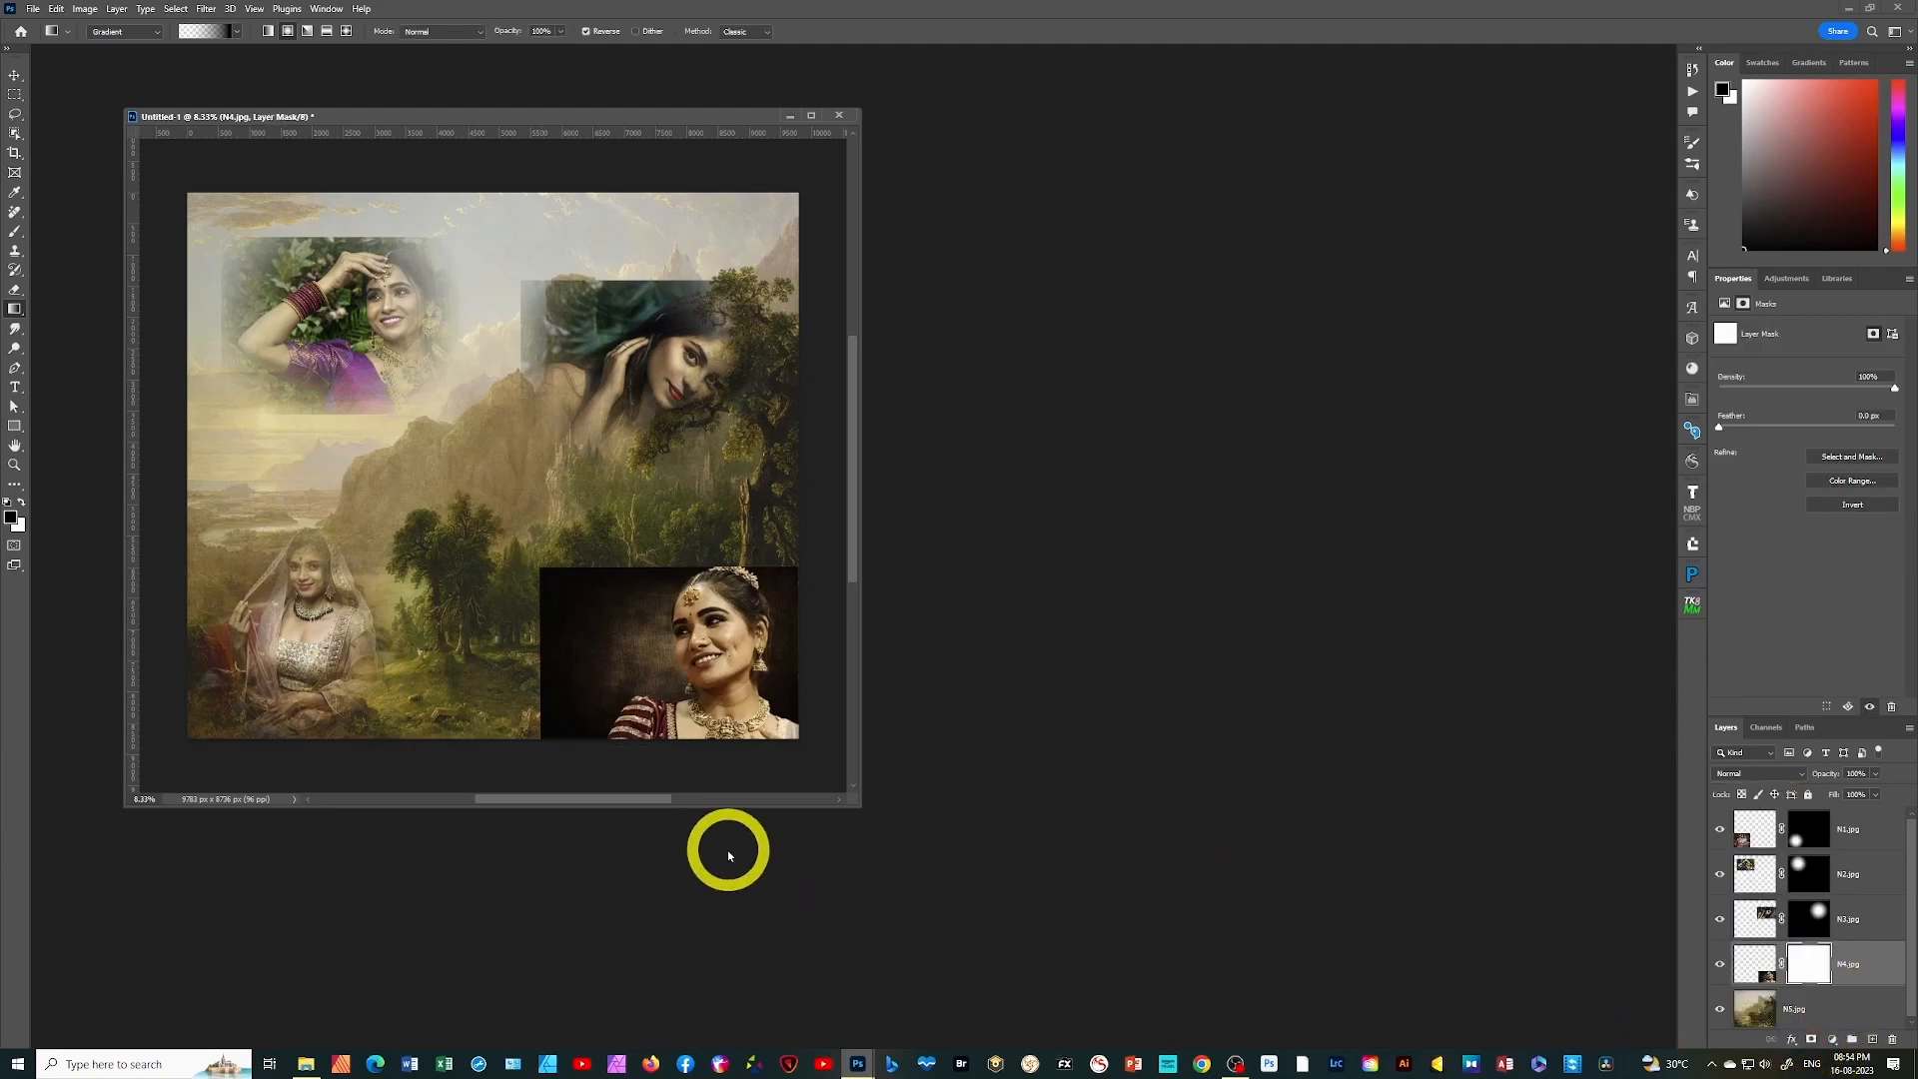
pyautogui.moveTo(603, 603); pyautogui.dragTo(729, 686)
pyautogui.click(604, 601)
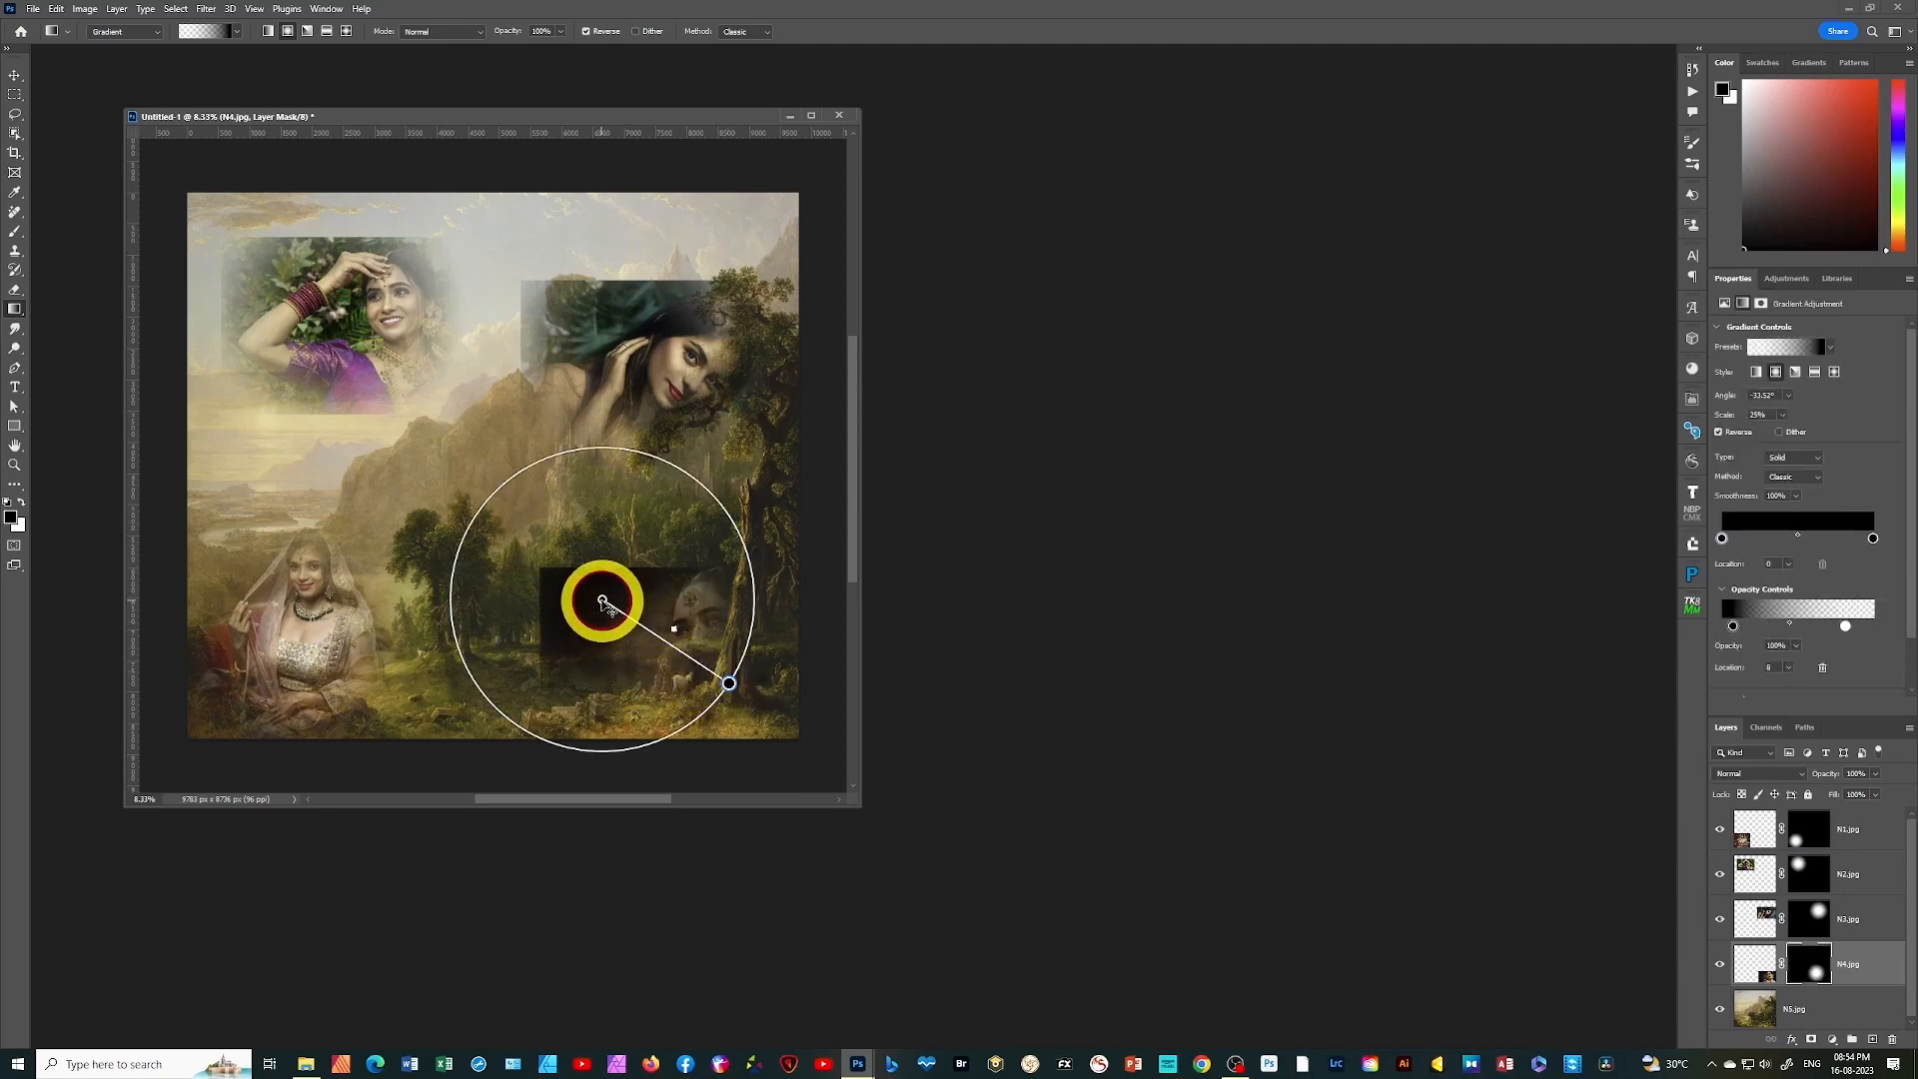
pyautogui.moveTo(602, 600); pyautogui.dragTo(696, 640)
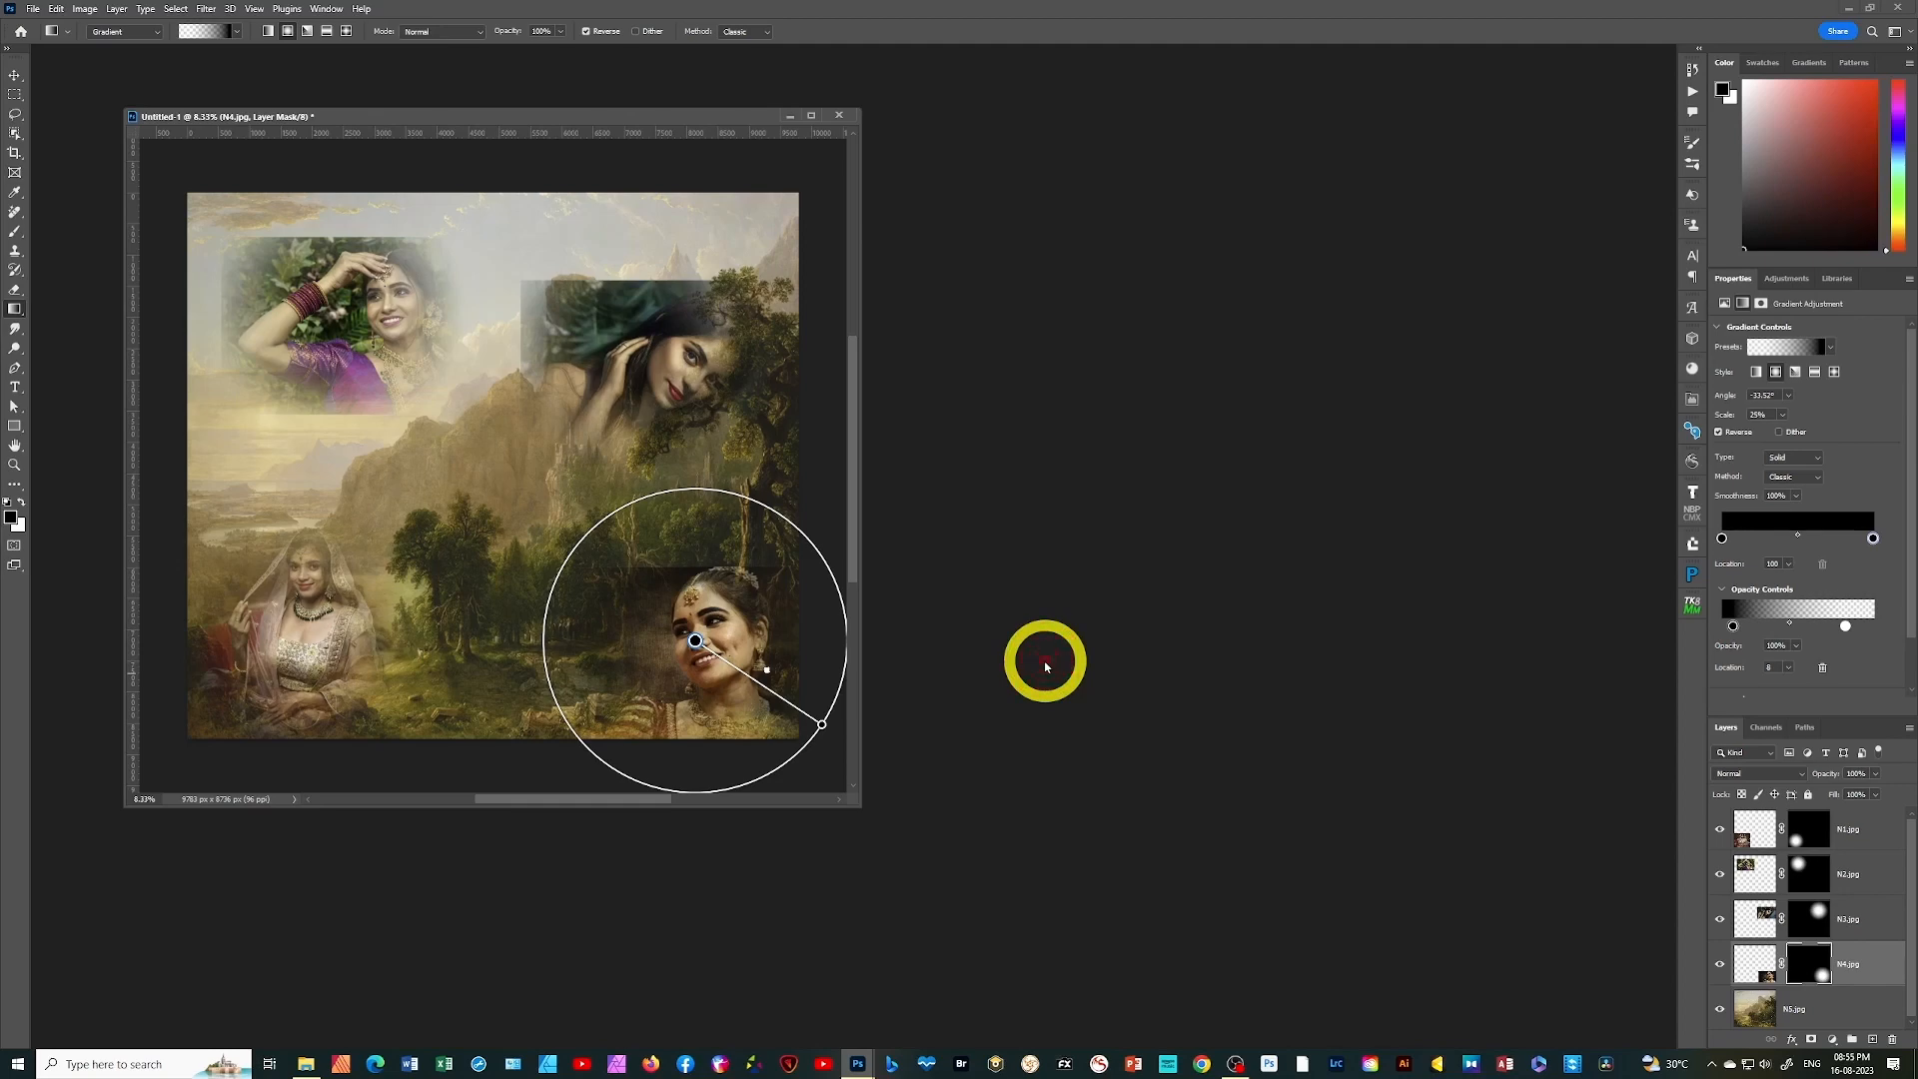
pyautogui.click(1762, 828)
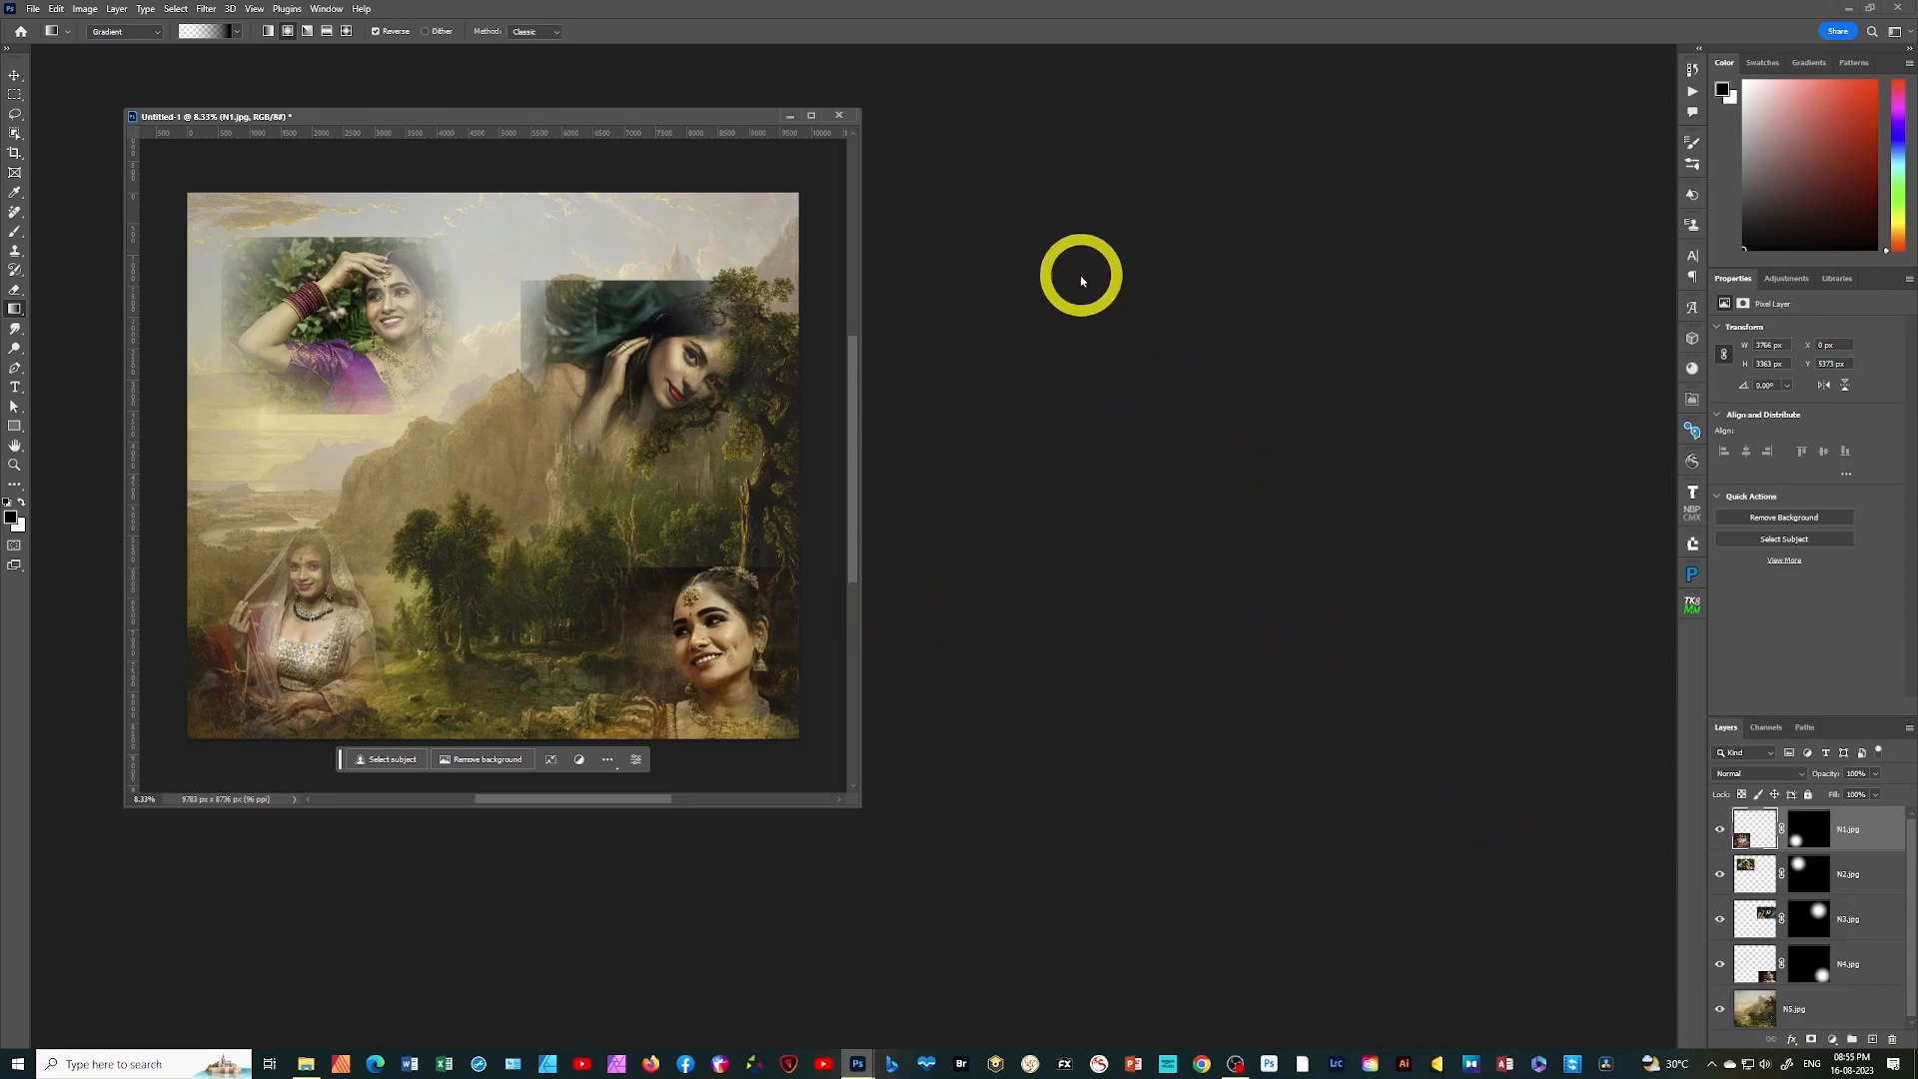
pyautogui.click(16, 232)
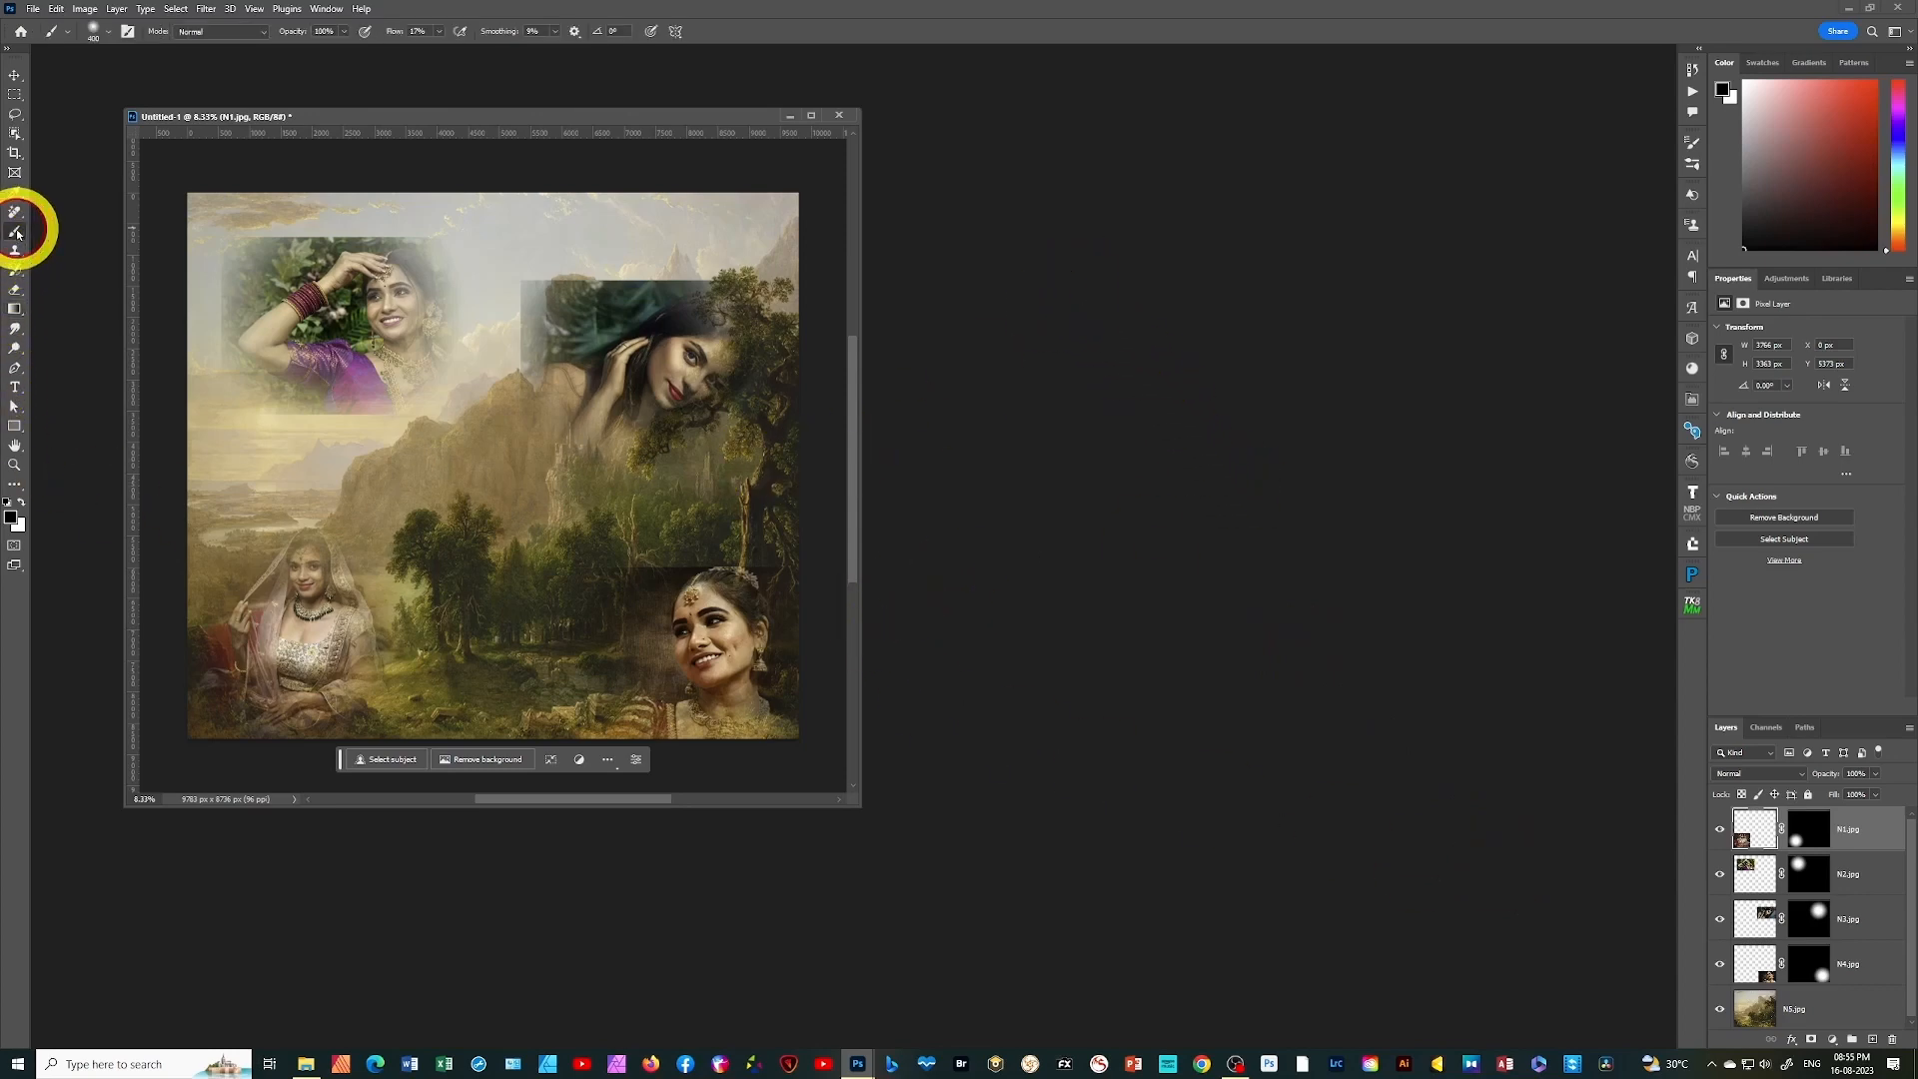
pyautogui.click(16, 311)
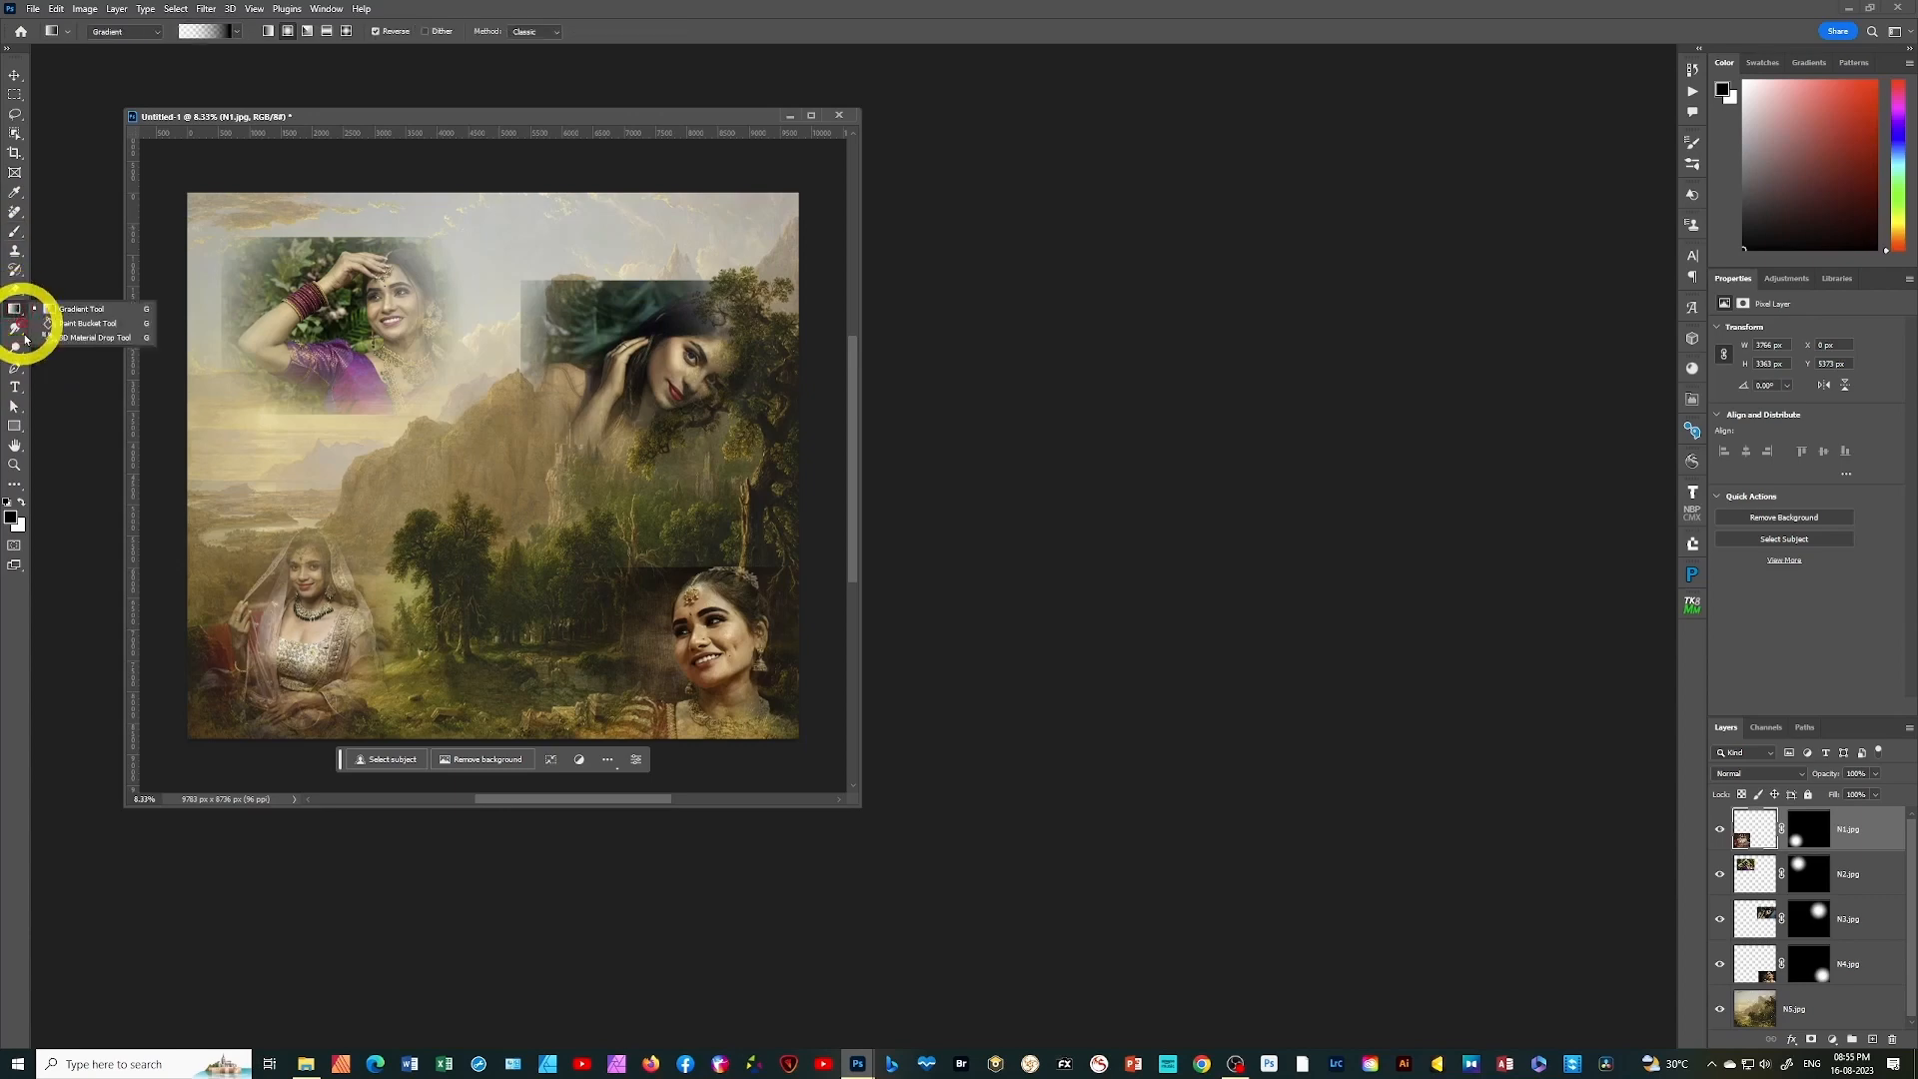
pyautogui.click(17, 270)
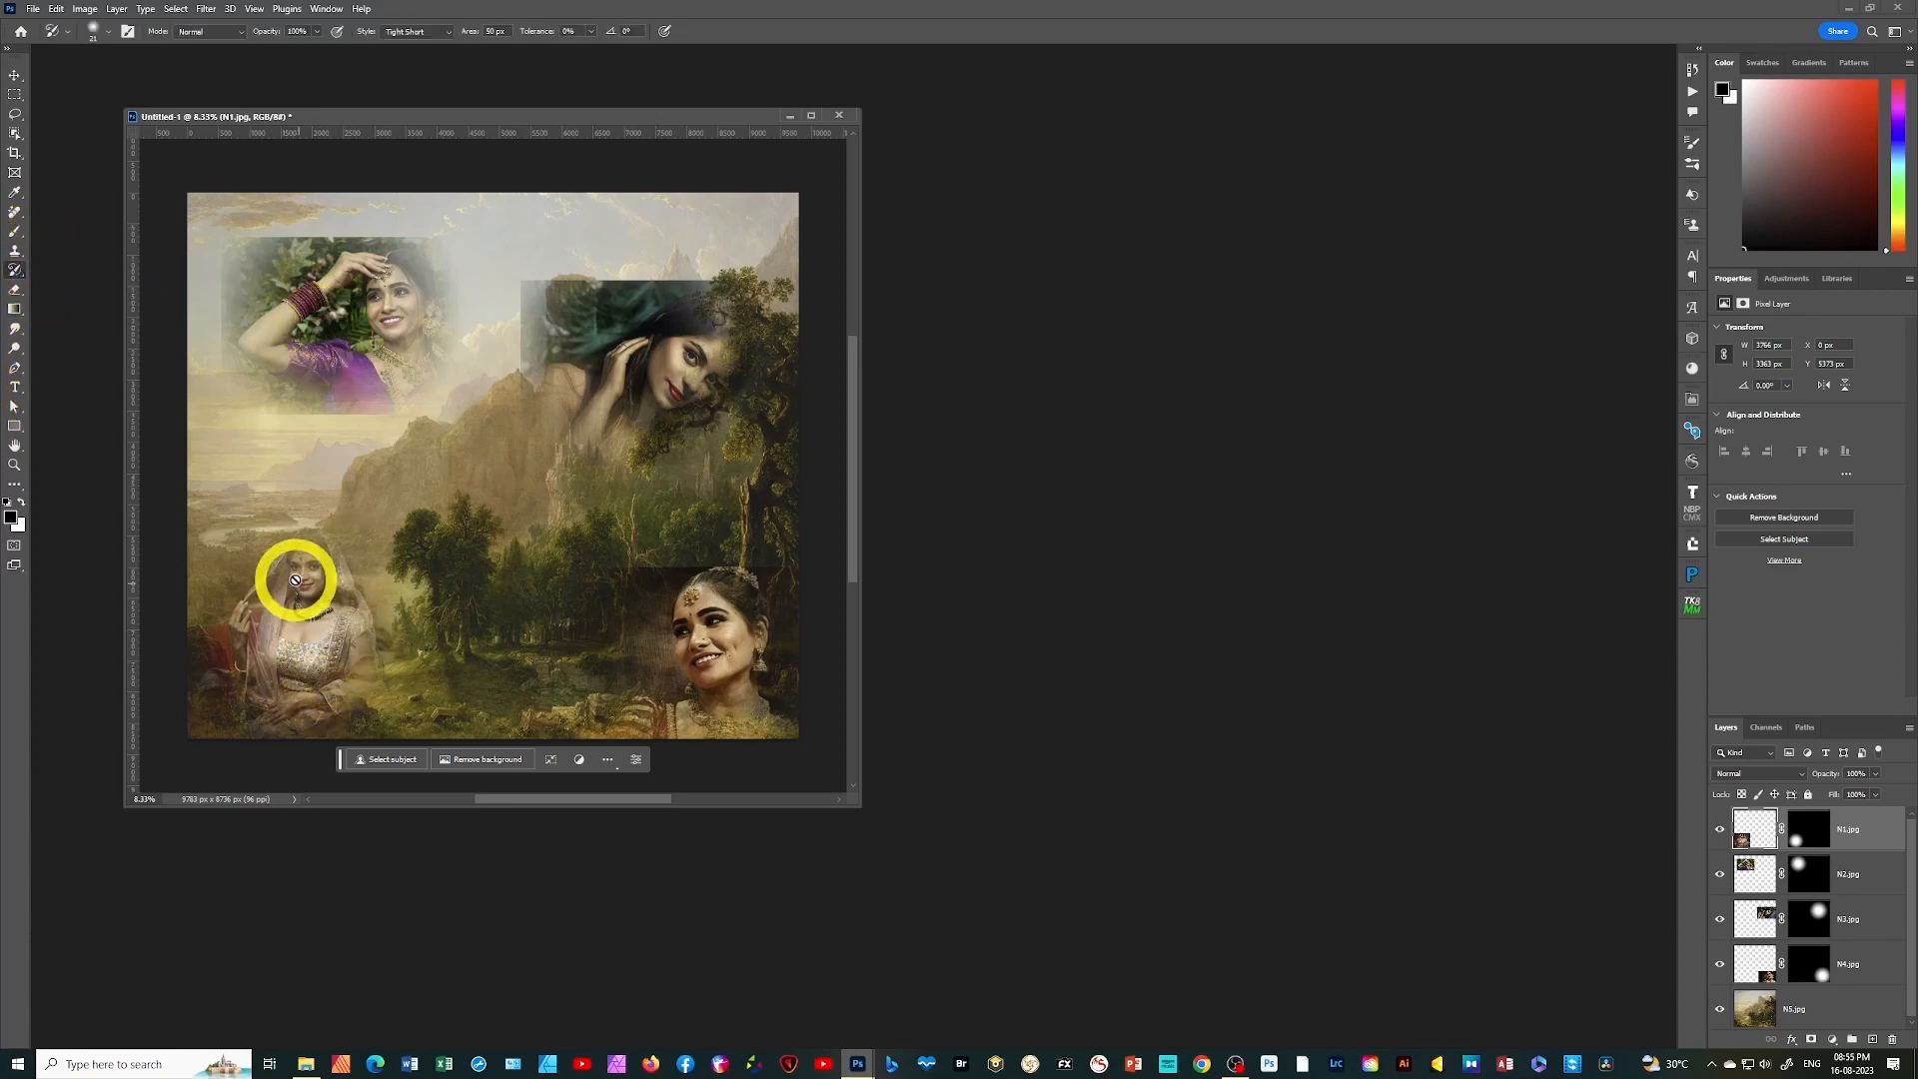
pyautogui.click(22, 502)
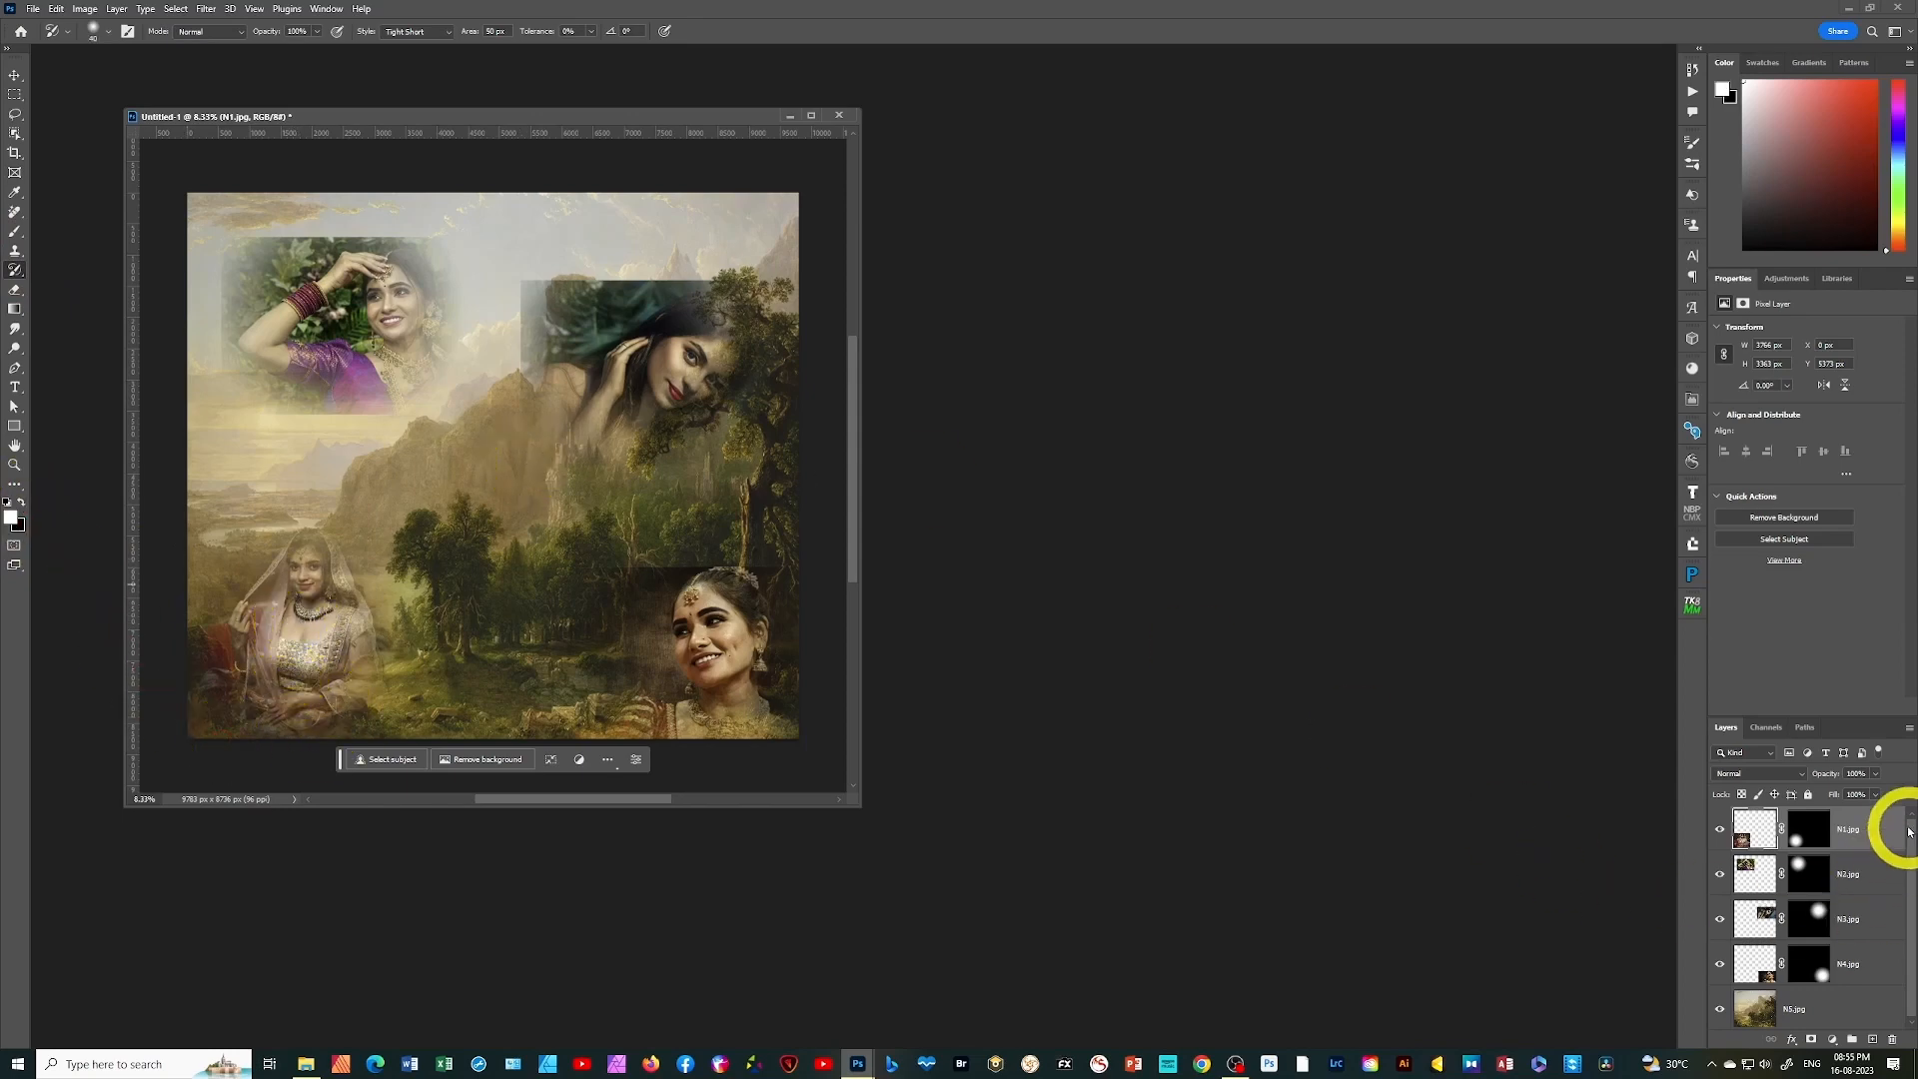
# Paint the N1.jpg layer mask with the Brush, black over the face and then white down the whole figure to reveal it
pyautogui.click(1808, 828)
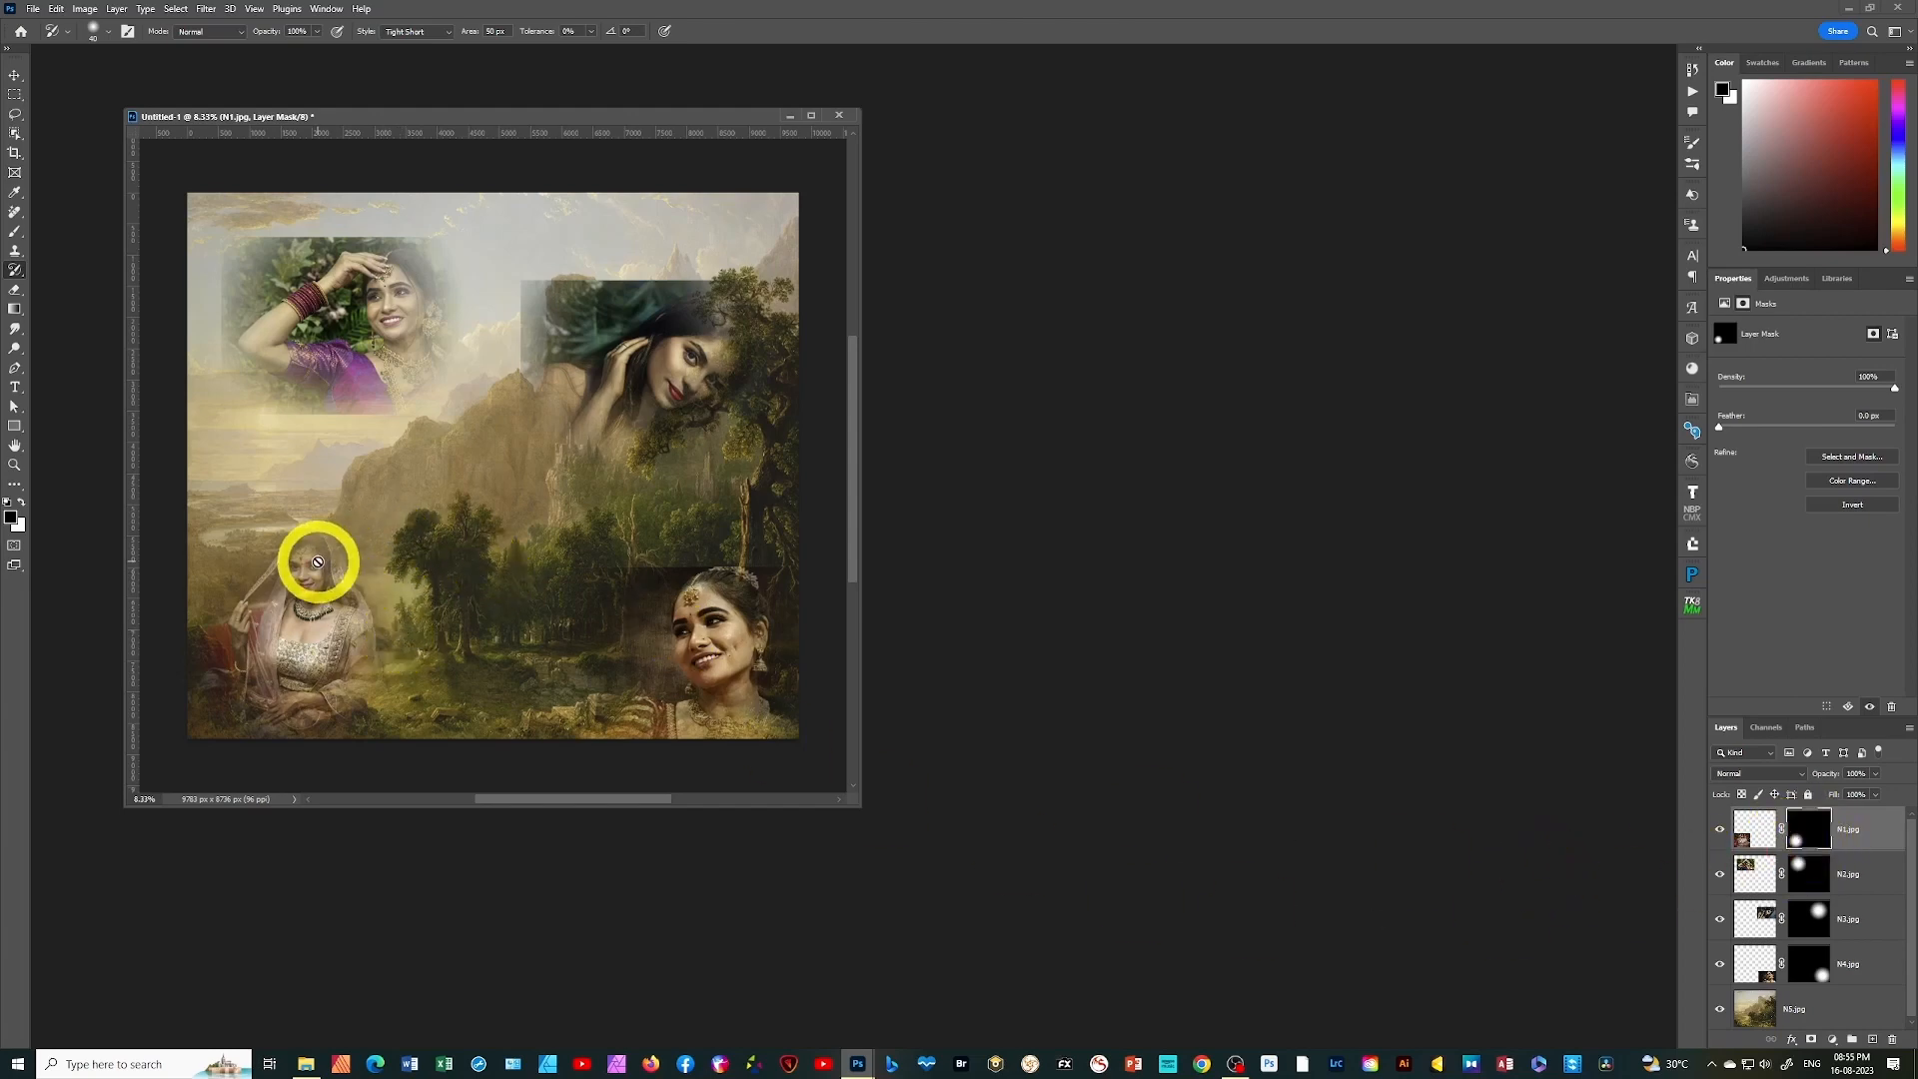
pyautogui.rightClick(14, 233)
pyautogui.click(70, 231)
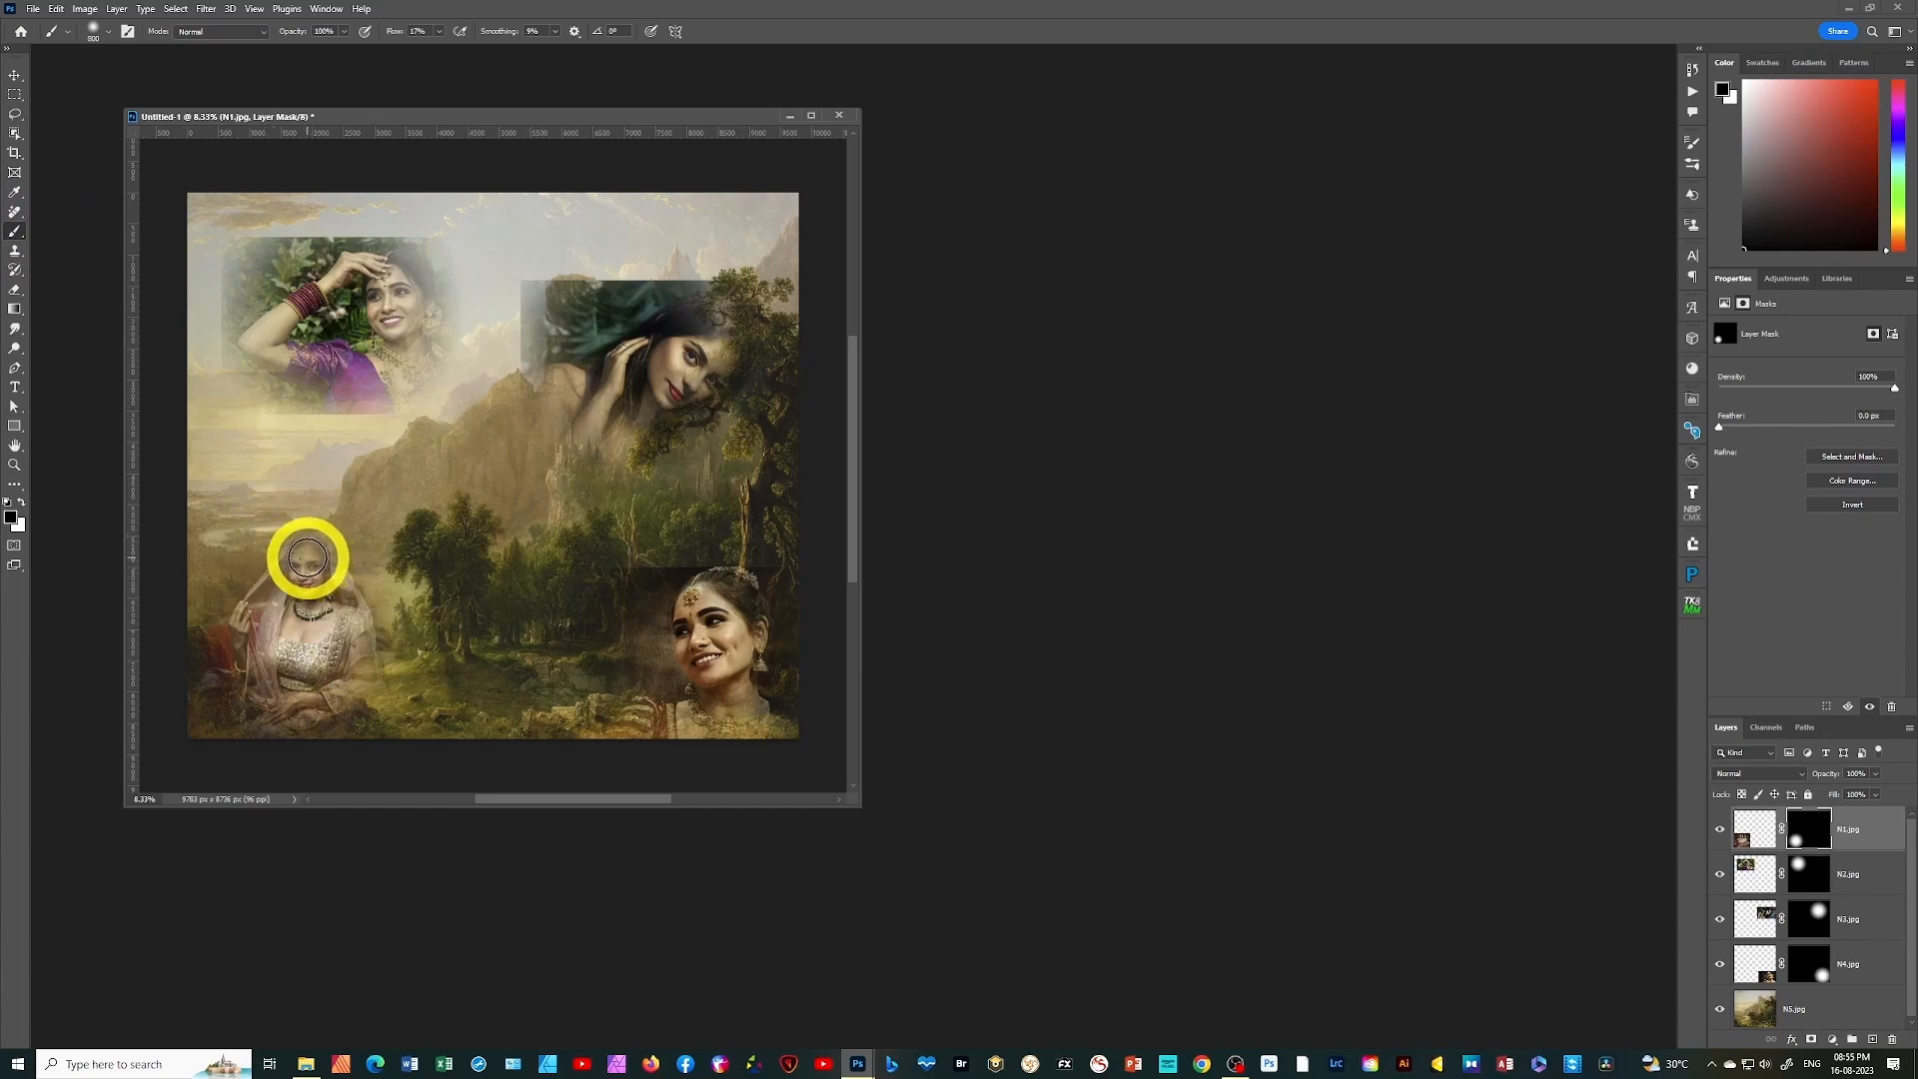
pyautogui.moveTo(307, 560); pyautogui.dragTo(299, 596)
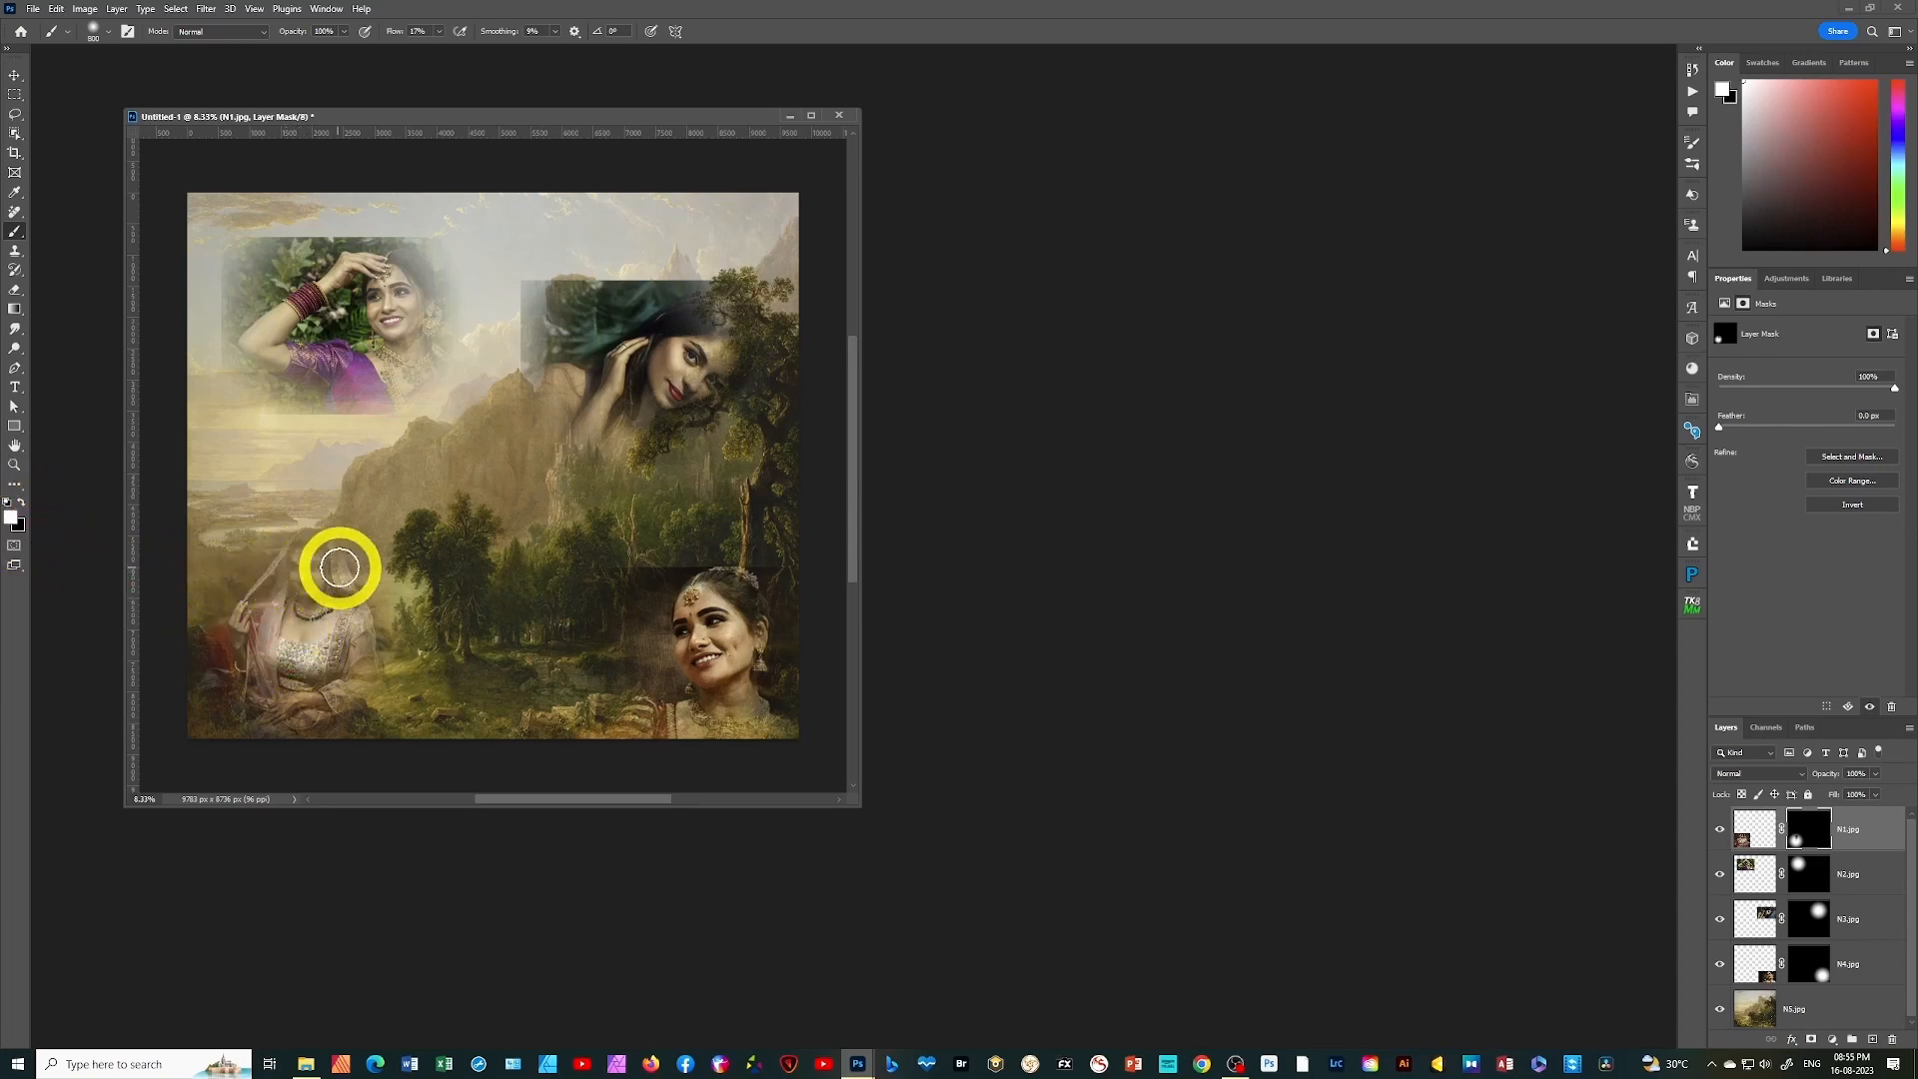
pyautogui.moveTo(291, 556)
pyautogui.mouseDown()
pyautogui.moveTo(305, 685)
pyautogui.moveTo(265, 628)
pyautogui.moveTo(255, 691)
pyautogui.moveTo(249, 666)
pyautogui.moveTo(305, 615)
pyautogui.moveTo(313, 683)
pyautogui.moveTo(308, 613)
pyautogui.moveTo(353, 698)
pyautogui.moveTo(339, 662)
pyautogui.moveTo(322, 691)
pyautogui.moveTo(286, 678)
pyautogui.moveTo(277, 709)
pyautogui.moveTo(284, 732)
pyautogui.moveTo(352, 742)
pyautogui.moveTo(308, 613)
pyautogui.moveTo(304, 580)
pyautogui.moveTo(334, 625)
pyautogui.moveTo(320, 569)
pyautogui.moveTo(340, 654)
pyautogui.moveTo(305, 622)
pyautogui.moveTo(278, 677)
pyautogui.moveTo(251, 642)
pyautogui.moveTo(276, 726)
pyautogui.moveTo(330, 724)
pyautogui.moveTo(304, 733)
pyautogui.moveTo(289, 576)
pyautogui.moveTo(299, 631)
pyautogui.moveTo(309, 542)
pyautogui.moveTo(311, 676)
pyautogui.moveTo(291, 720)
pyautogui.mouseUp()
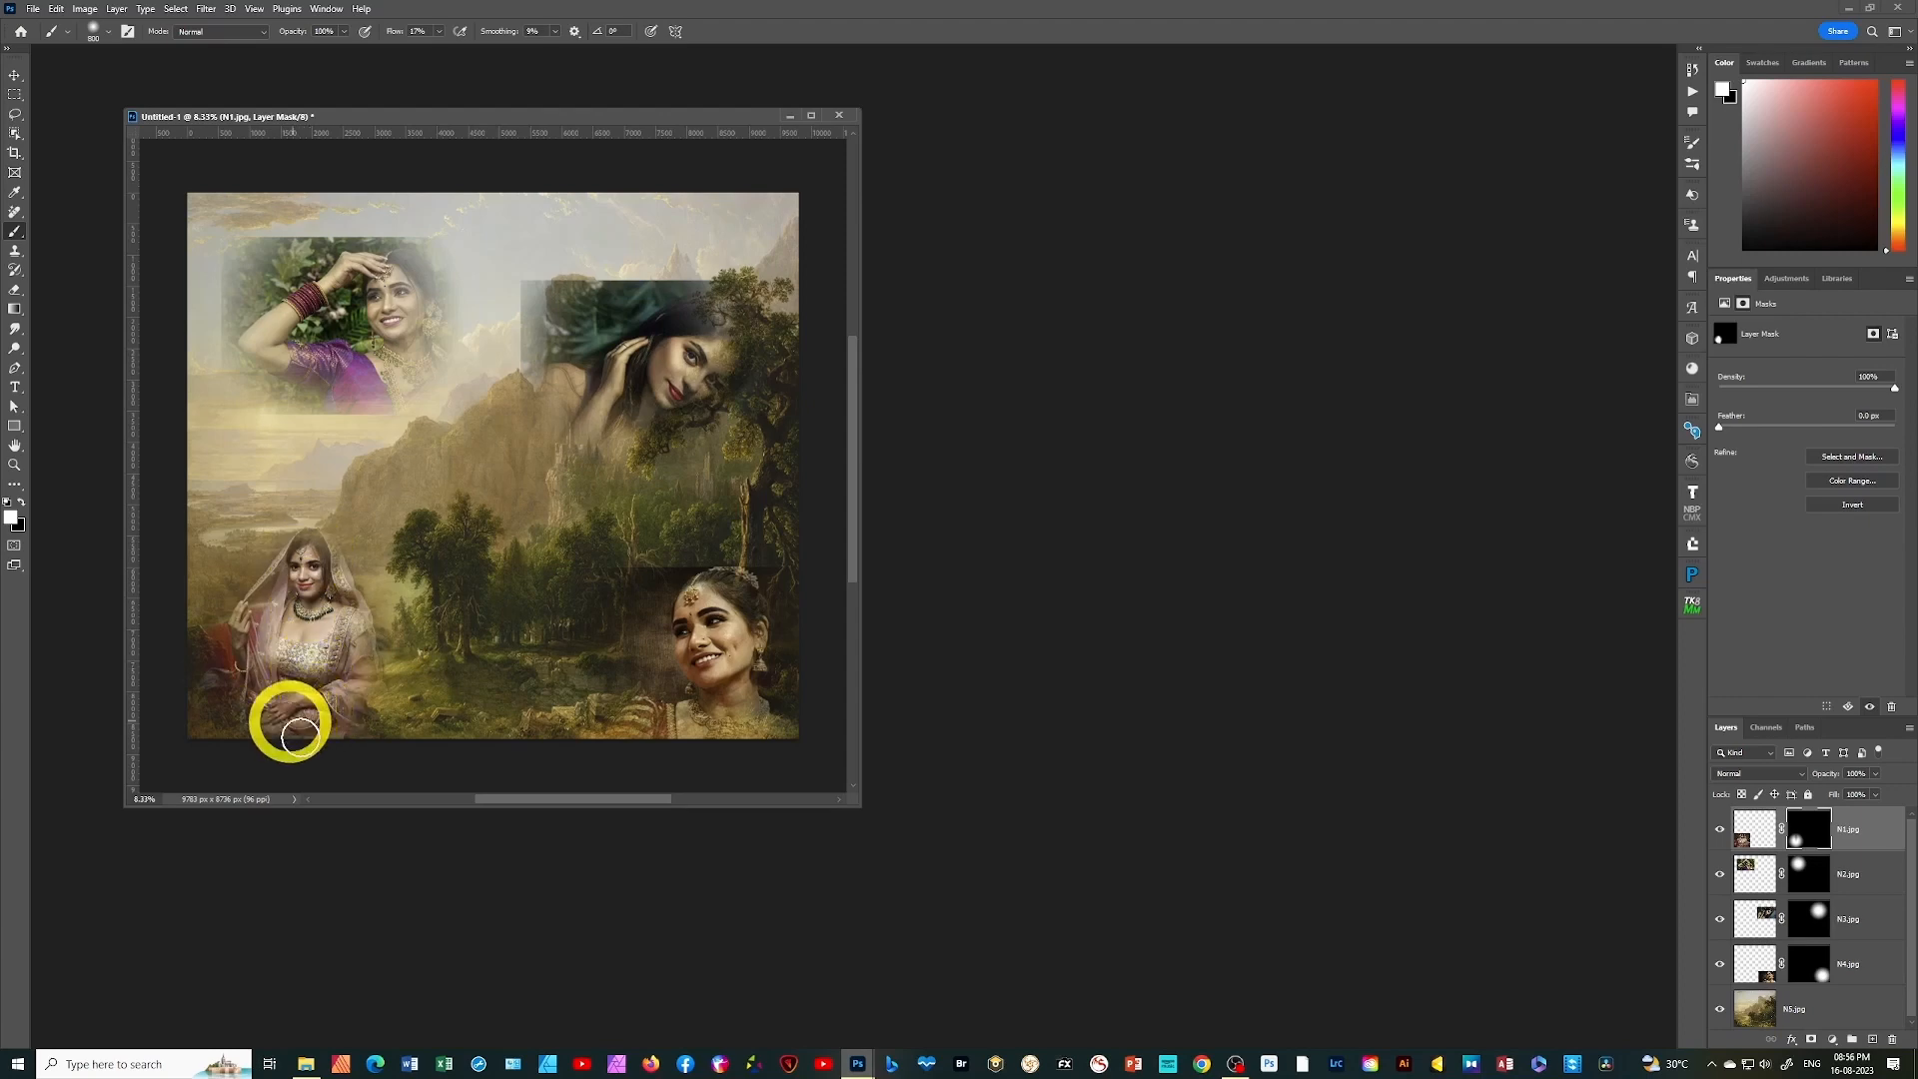
# Paint white on the N2.jpg layer mask with an increased brush flow to reveal more of the woman's face, arm and dress
pyautogui.click(1800, 881)
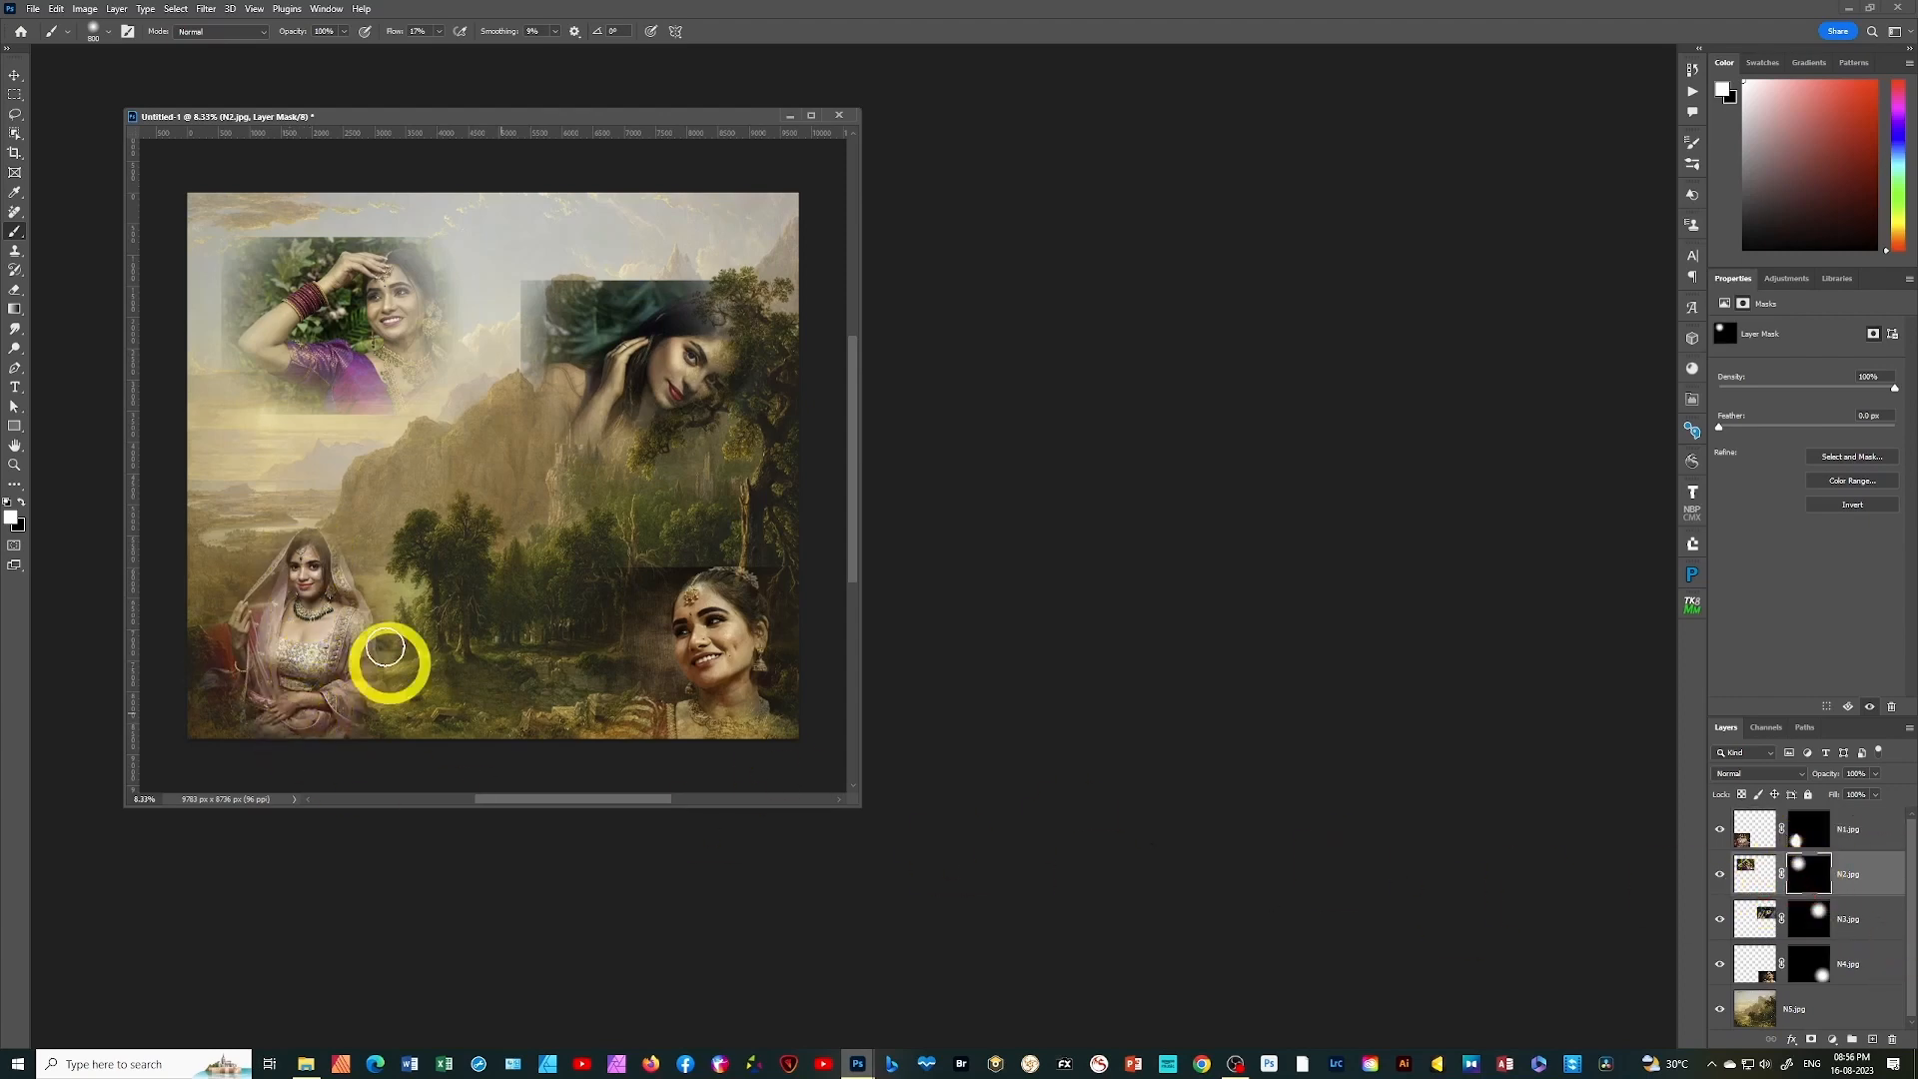
pyautogui.moveTo(276, 242)
pyautogui.mouseDown()
pyautogui.moveTo(376, 261)
pyautogui.moveTo(300, 308)
pyautogui.moveTo(321, 271)
pyautogui.moveTo(276, 333)
pyautogui.moveTo(393, 313)
pyautogui.moveTo(386, 265)
pyautogui.mouseUp()
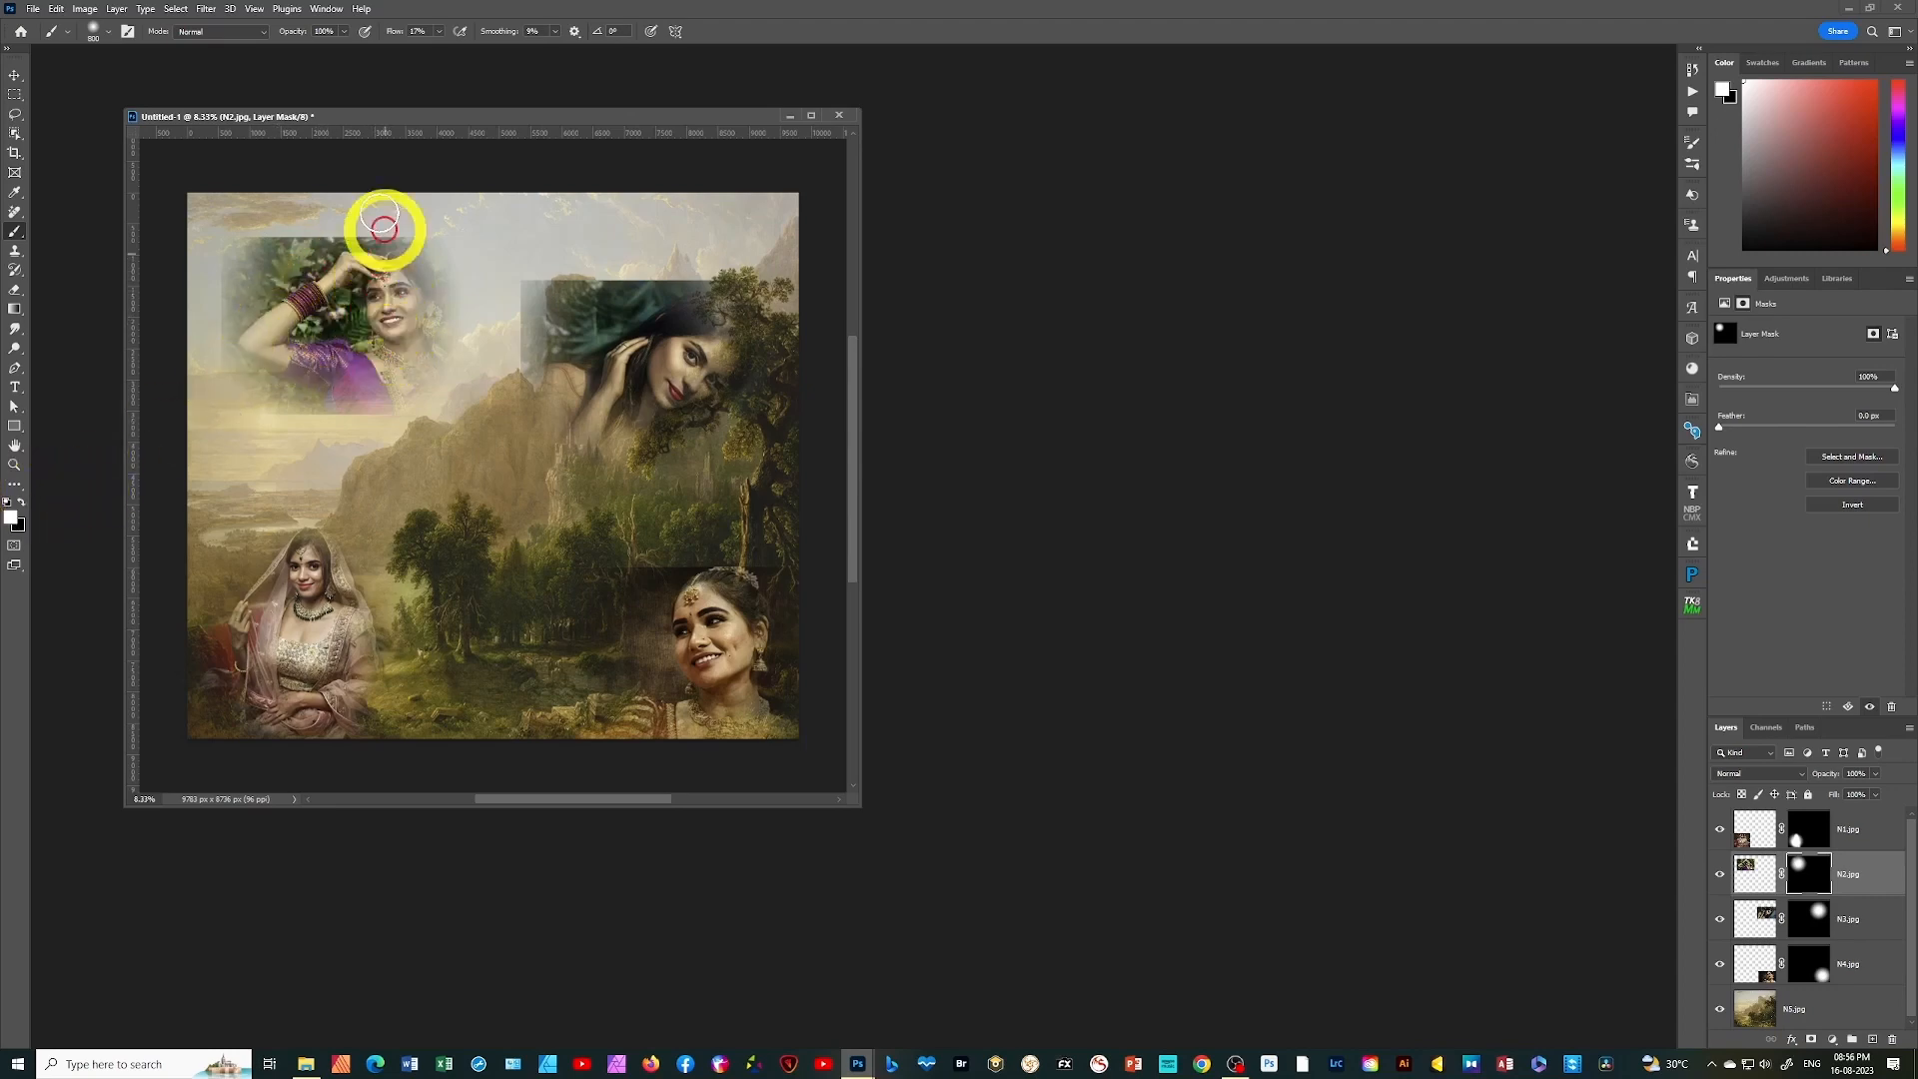
pyautogui.click(439, 35)
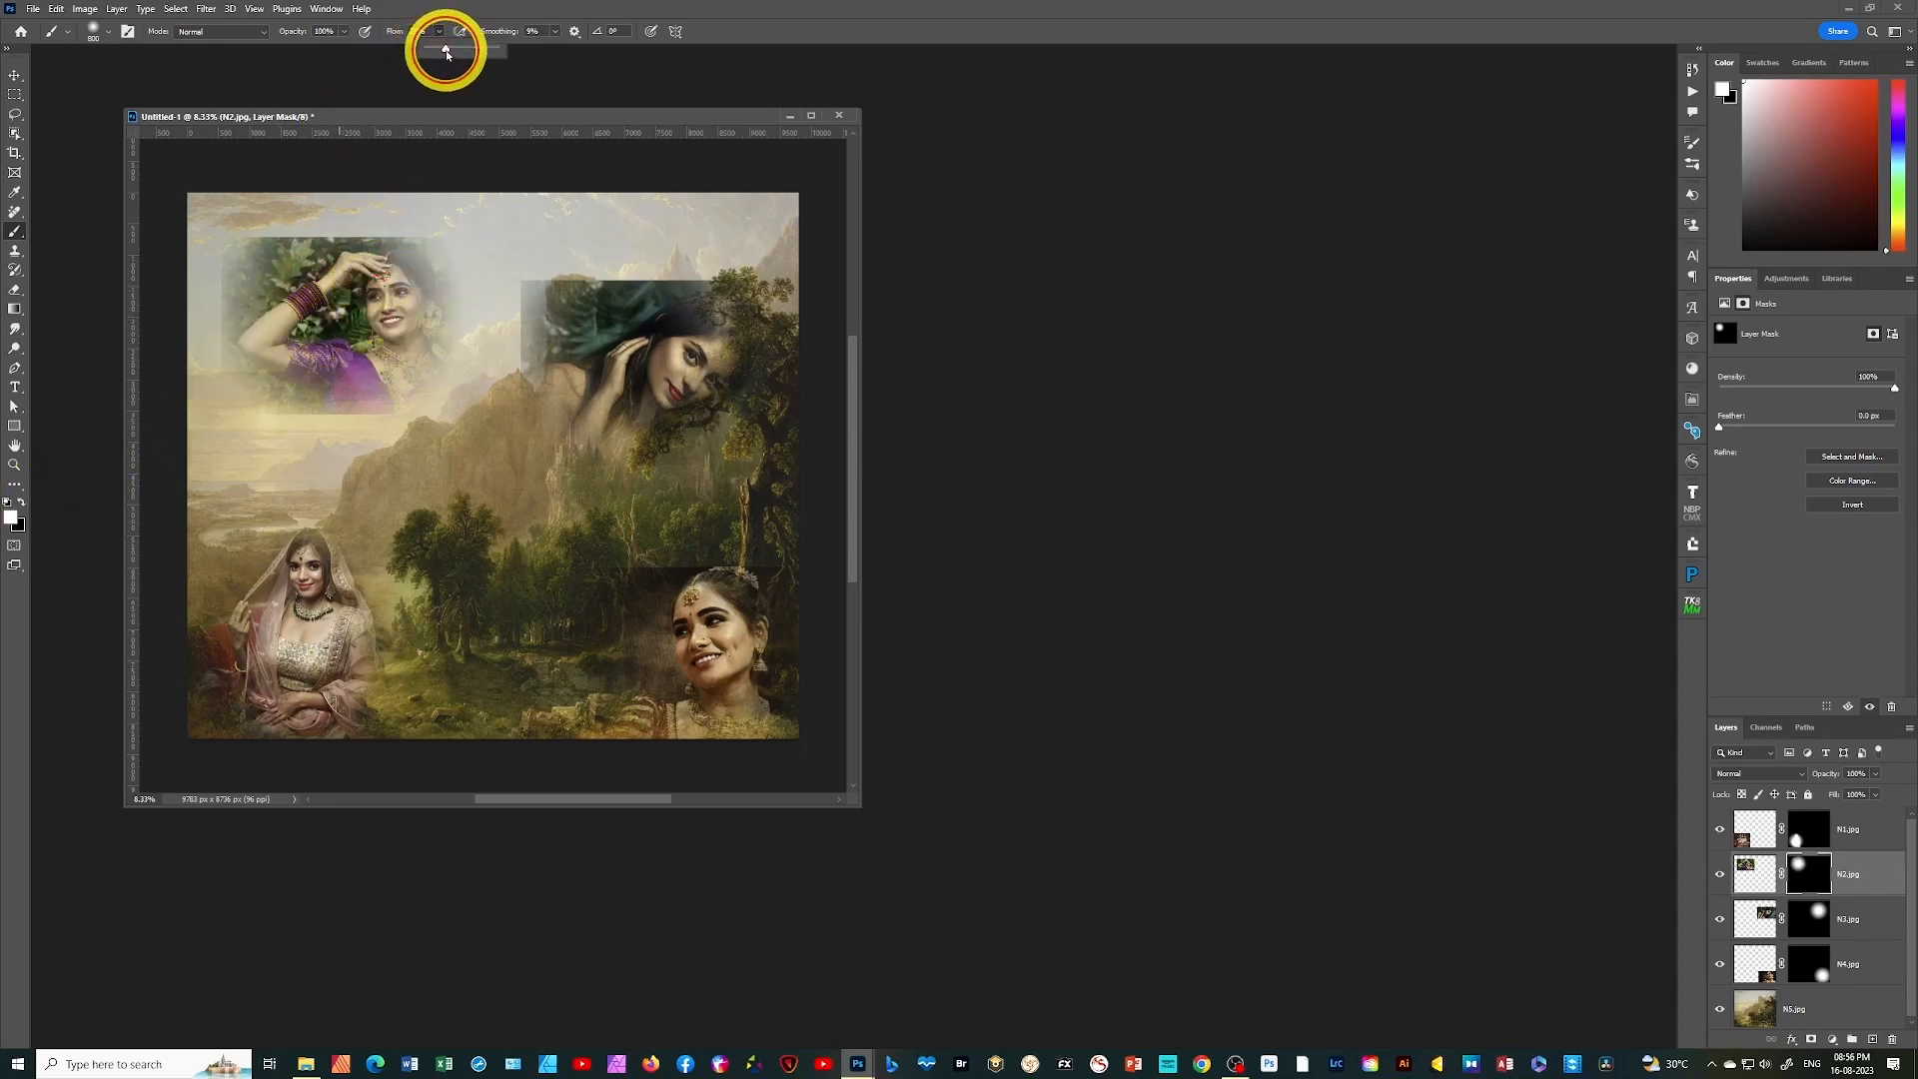
pyautogui.moveTo(380, 334)
pyautogui.mouseDown()
pyautogui.moveTo(407, 373)
pyautogui.moveTo(391, 291)
pyautogui.moveTo(399, 383)
pyautogui.moveTo(371, 381)
pyautogui.moveTo(350, 259)
pyautogui.moveTo(308, 325)
pyautogui.moveTo(352, 264)
pyautogui.moveTo(255, 355)
pyautogui.moveTo(324, 385)
pyautogui.mouseUp()
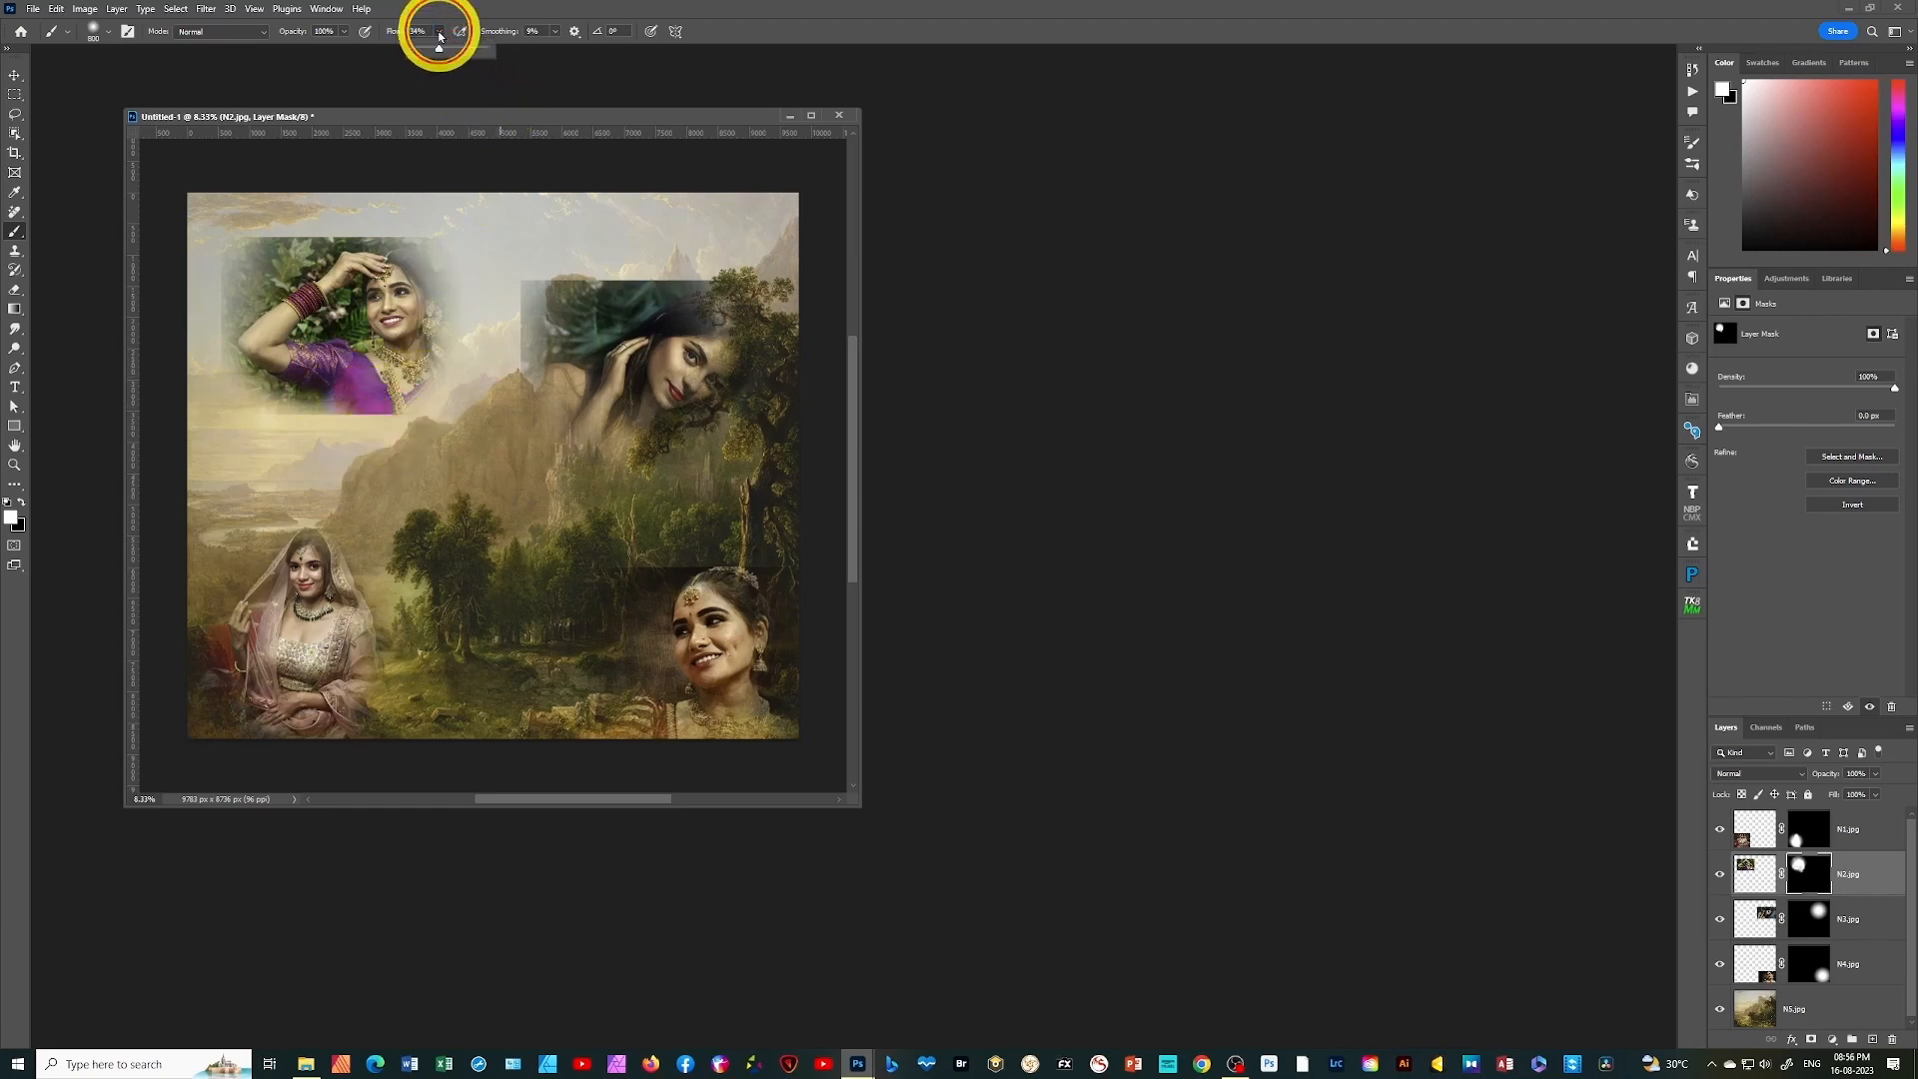
# Set the brush flow to 48% and paint black on the N2.jpg mask to hide the photo's straight outer edges
pyautogui.moveTo(442, 51); pyautogui.dragTo(448, 53)
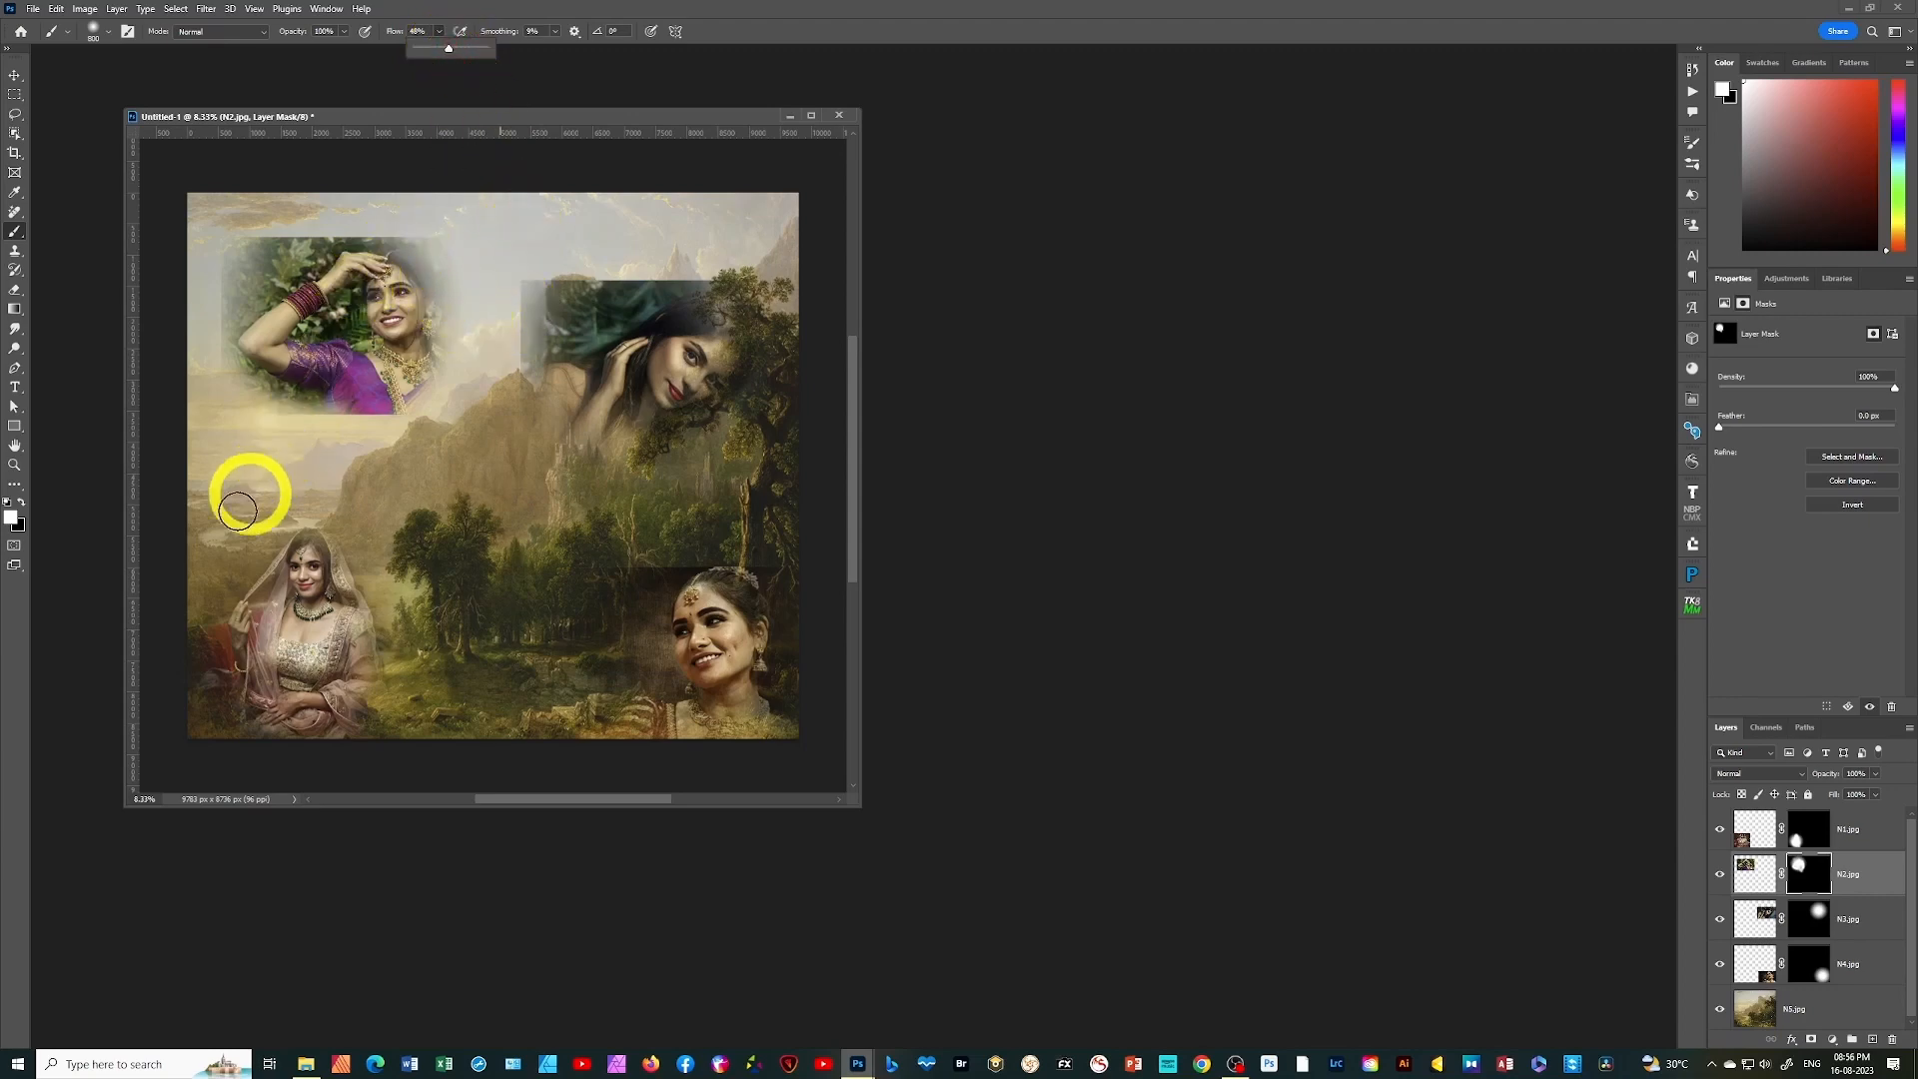
pyautogui.click(22, 504)
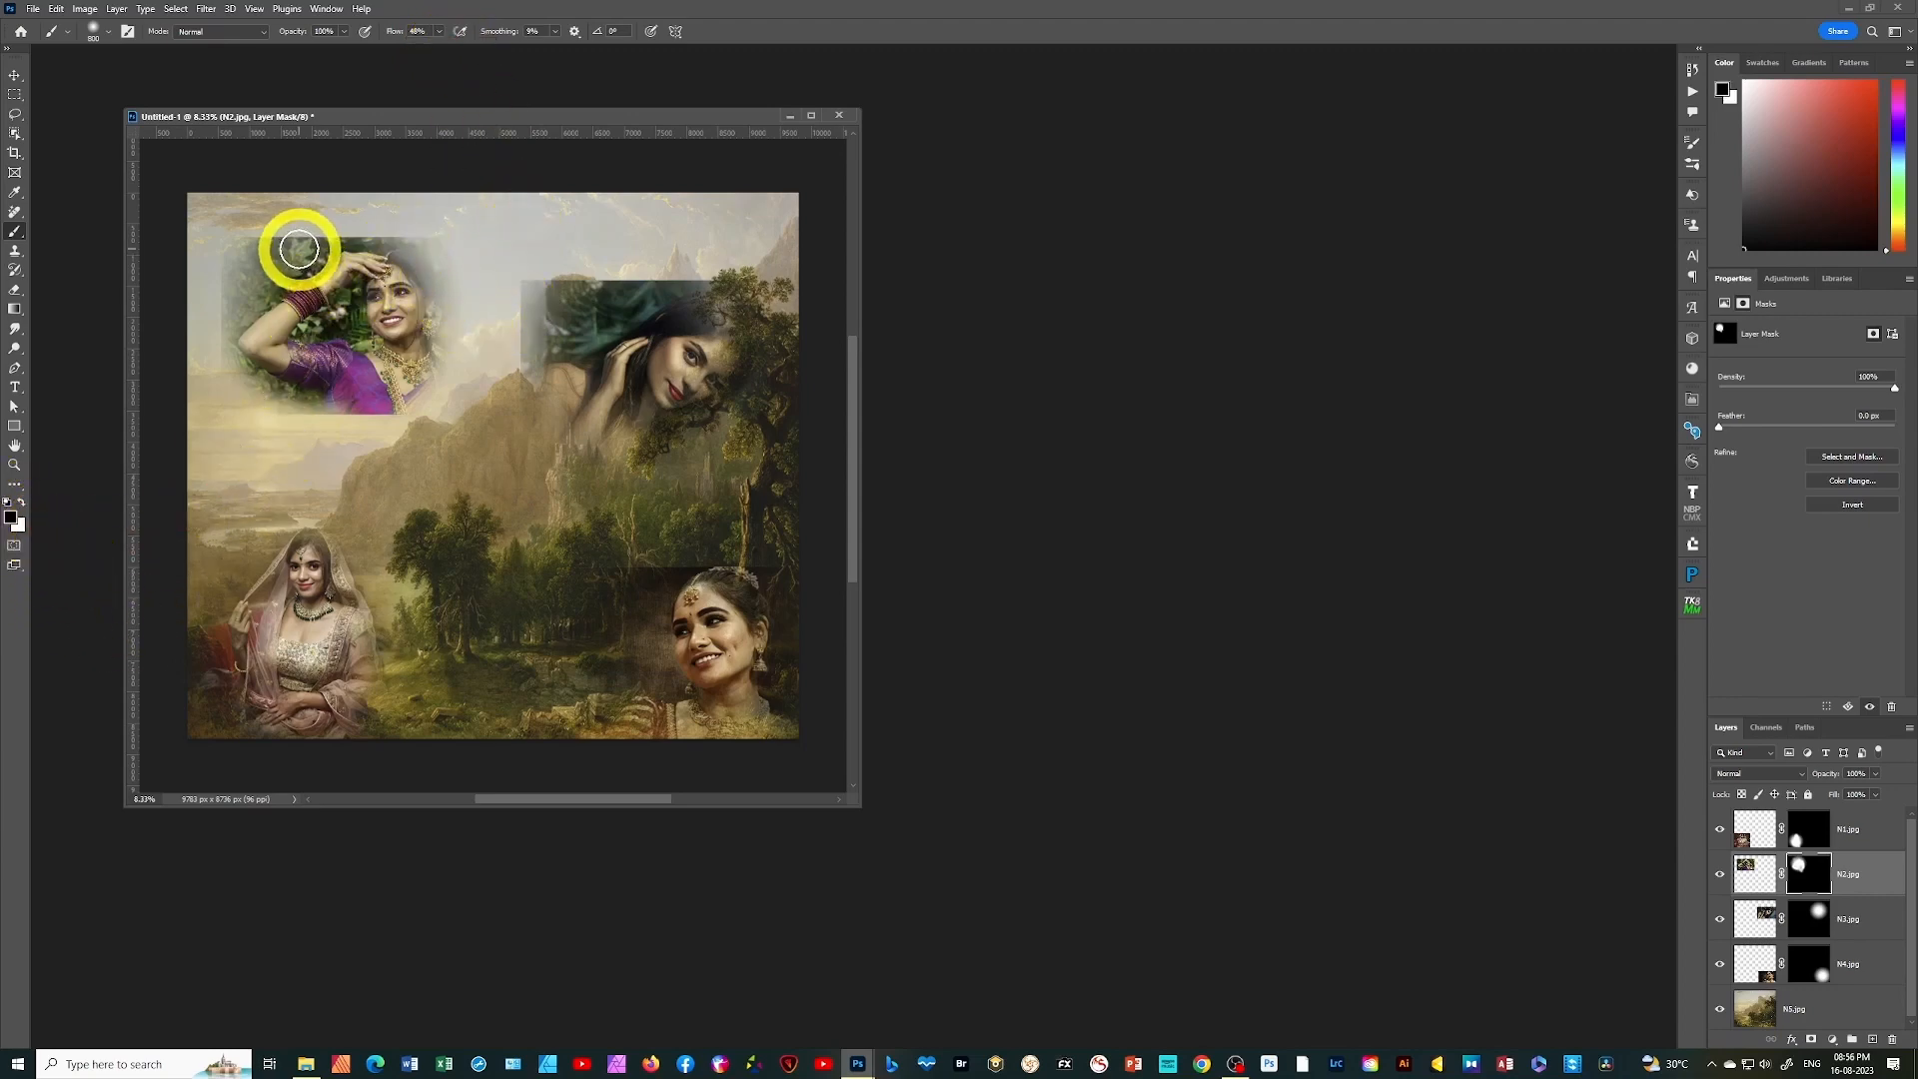
pyautogui.moveTo(254, 245)
pyautogui.mouseDown()
pyautogui.moveTo(200, 267)
pyautogui.moveTo(216, 332)
pyautogui.moveTo(246, 240)
pyautogui.moveTo(342, 229)
pyautogui.moveTo(299, 257)
pyautogui.moveTo(389, 238)
pyautogui.moveTo(363, 237)
pyautogui.moveTo(462, 256)
pyautogui.moveTo(444, 219)
pyautogui.moveTo(255, 238)
pyautogui.moveTo(169, 387)
pyautogui.moveTo(313, 406)
pyautogui.moveTo(255, 446)
pyautogui.moveTo(337, 444)
pyautogui.moveTo(367, 488)
pyautogui.moveTo(240, 454)
pyautogui.moveTo(227, 205)
pyautogui.mouseUp()
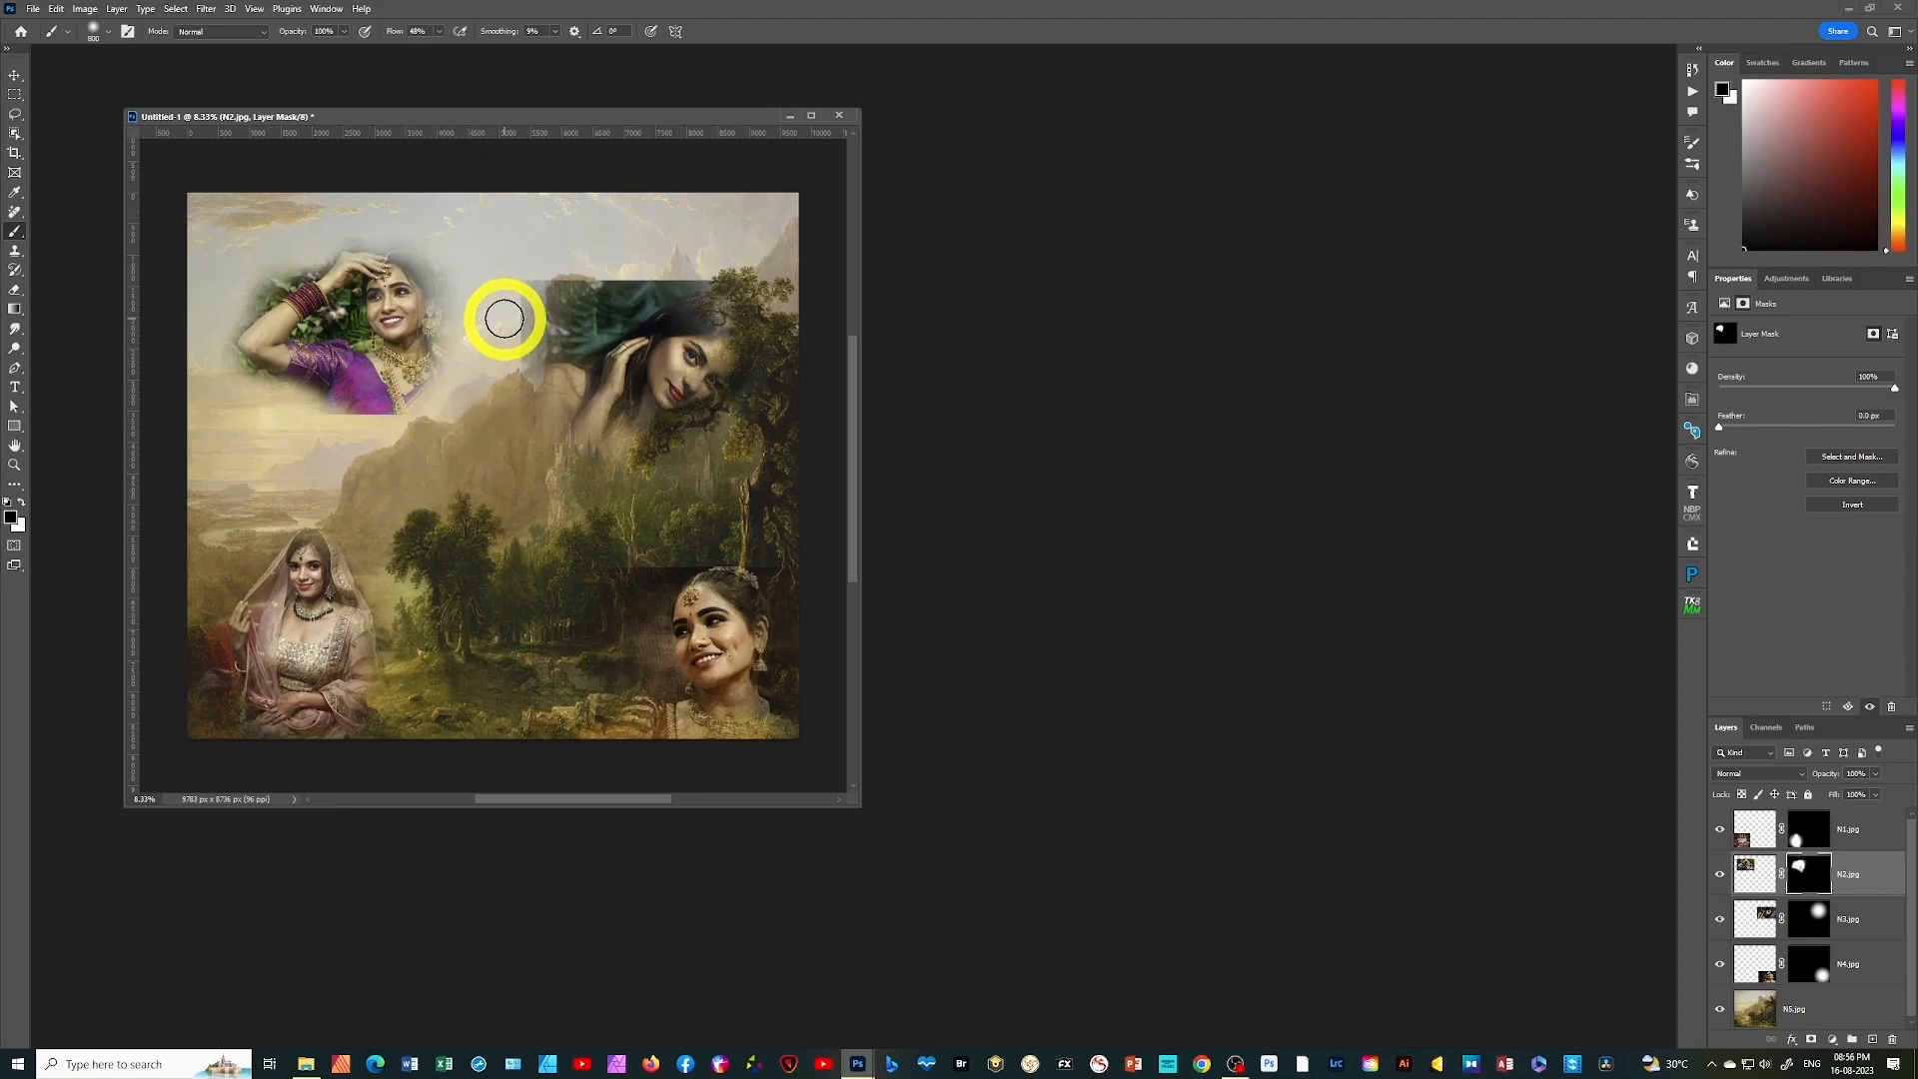
# Refine the N3.jpg layer mask with the Brush, revealing the woman in white and hiding the photo's upper and outer edges in black
pyautogui.click(1828, 924)
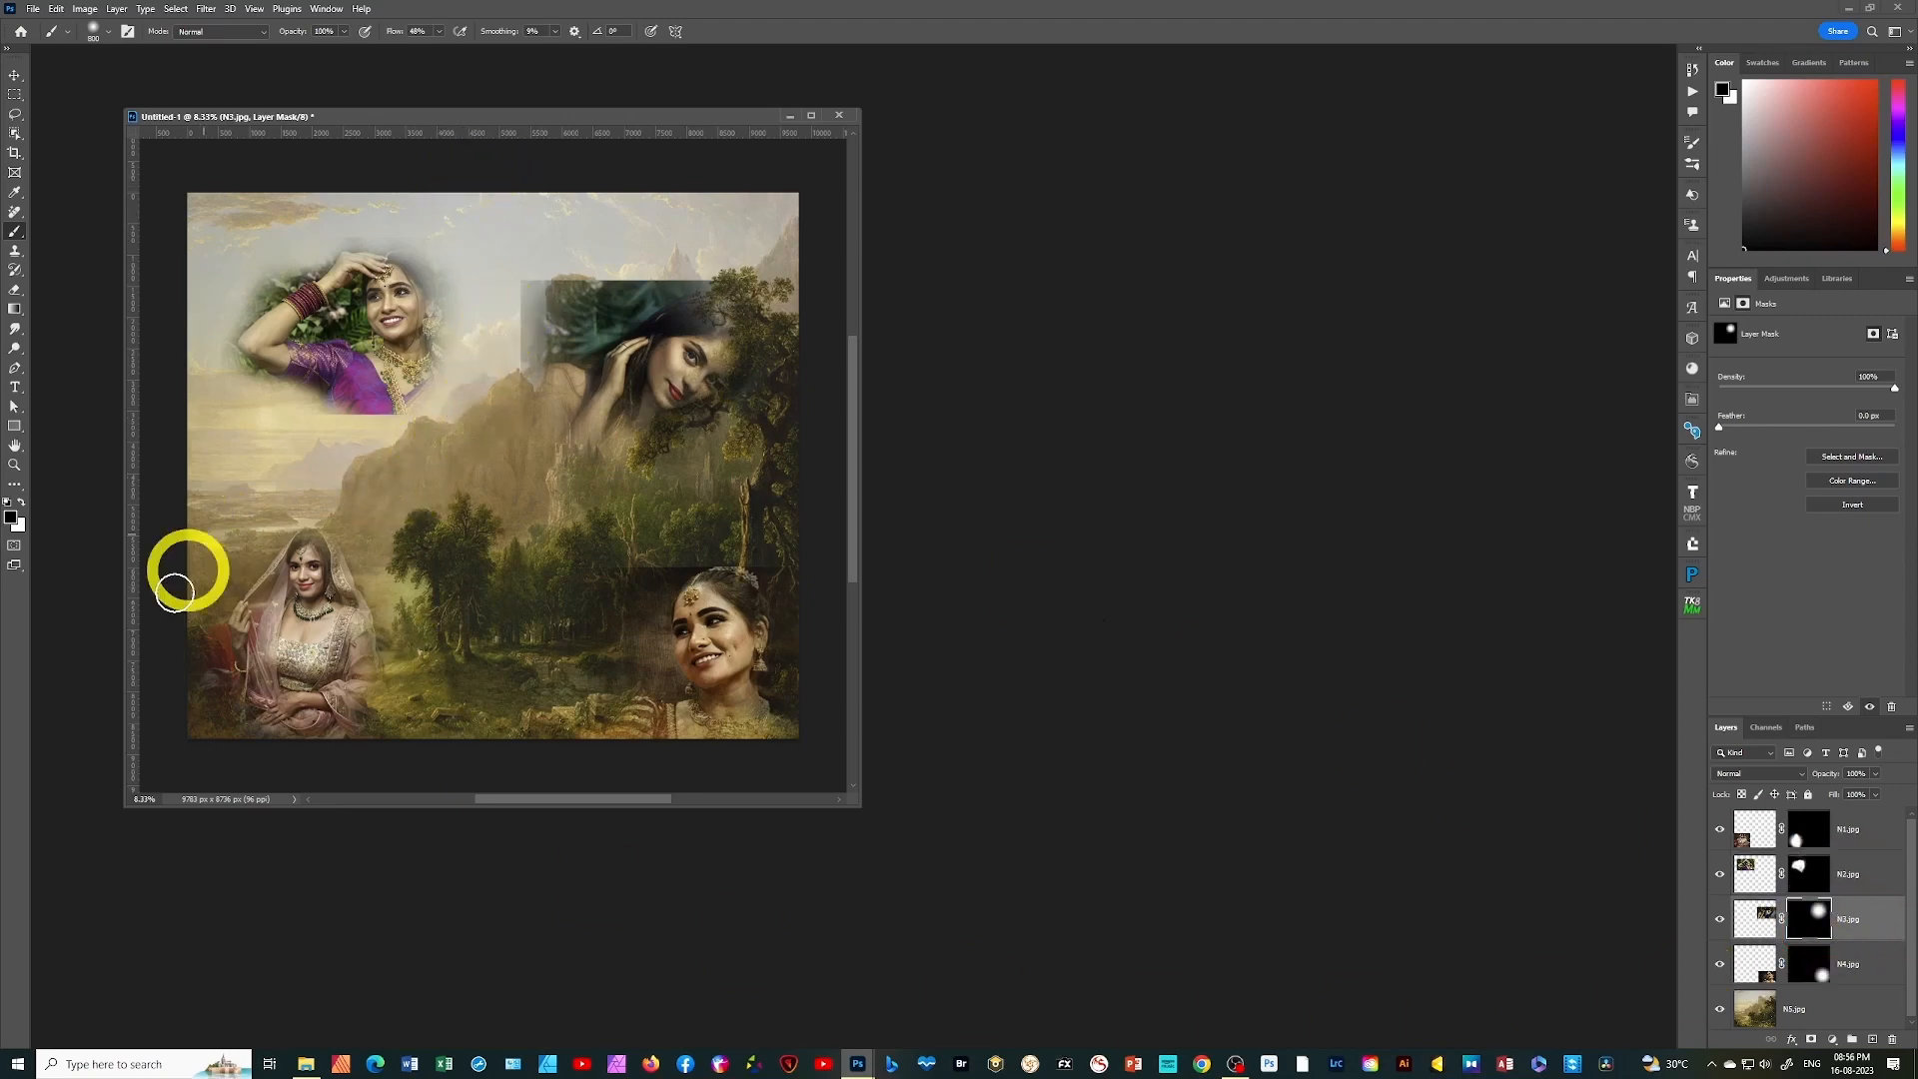
pyautogui.moveTo(783, 471)
pyautogui.mouseDown()
pyautogui.moveTo(727, 404)
pyautogui.moveTo(684, 432)
pyautogui.moveTo(713, 363)
pyautogui.moveTo(644, 429)
pyautogui.moveTo(696, 349)
pyautogui.moveTo(655, 417)
pyautogui.moveTo(671, 353)
pyautogui.moveTo(595, 391)
pyautogui.moveTo(708, 382)
pyautogui.moveTo(673, 410)
pyautogui.mouseUp()
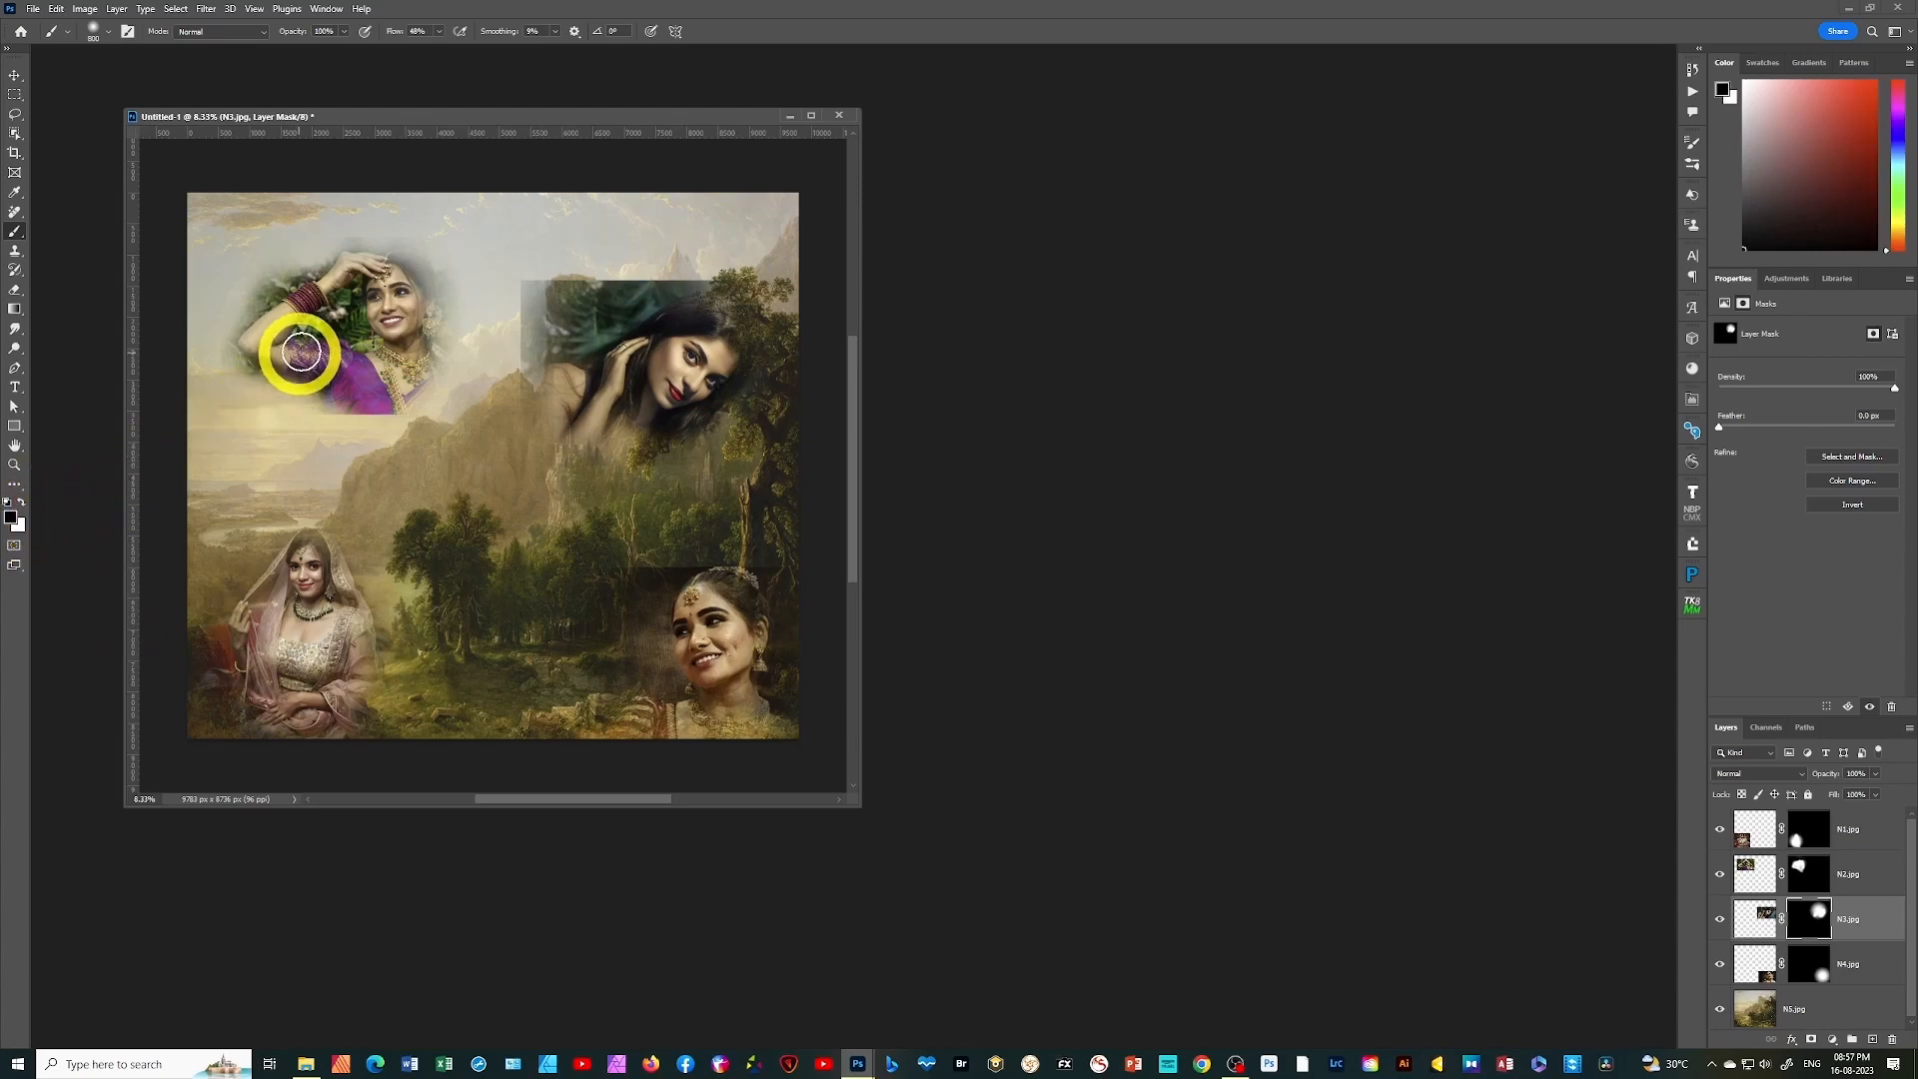
pyautogui.moveTo(643, 314)
pyautogui.mouseDown()
pyautogui.moveTo(564, 296)
pyautogui.moveTo(583, 277)
pyautogui.moveTo(635, 290)
pyautogui.moveTo(601, 318)
pyautogui.moveTo(667, 283)
pyautogui.moveTo(777, 278)
pyautogui.moveTo(804, 370)
pyautogui.moveTo(751, 448)
pyautogui.moveTo(552, 517)
pyautogui.moveTo(479, 397)
pyautogui.moveTo(554, 283)
pyautogui.moveTo(513, 298)
pyautogui.moveTo(513, 365)
pyautogui.moveTo(436, 463)
pyautogui.moveTo(552, 545)
pyautogui.moveTo(748, 481)
pyautogui.moveTo(807, 306)
pyautogui.moveTo(552, 262)
pyautogui.mouseUp()
# Refine the N4.jpg layer mask by painting white over the neck and shoulders and black over the dark background around the woman
pyautogui.click(1811, 981)
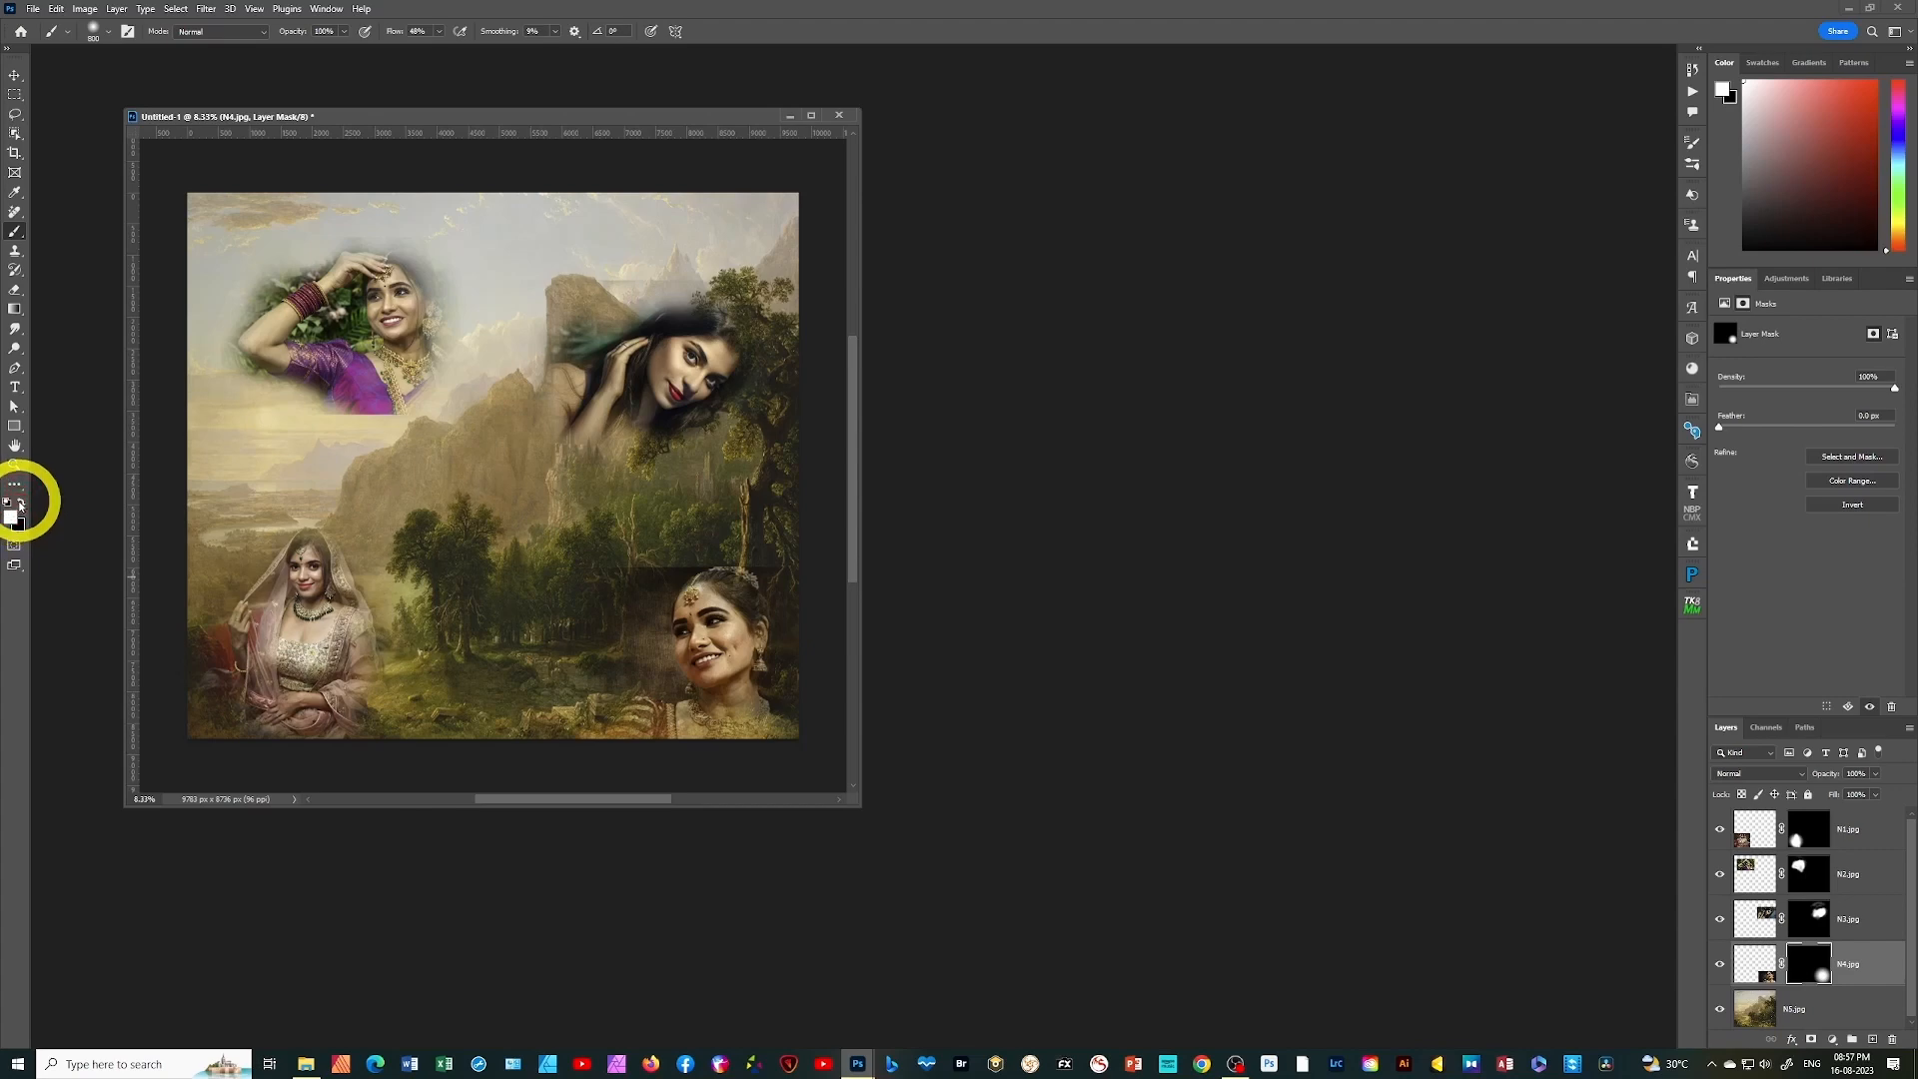
pyautogui.moveTo(699, 740)
pyautogui.mouseDown()
pyautogui.moveTo(737, 715)
pyautogui.moveTo(802, 824)
pyautogui.moveTo(719, 728)
pyautogui.moveTo(668, 745)
pyautogui.moveTo(746, 749)
pyautogui.moveTo(745, 800)
pyautogui.moveTo(693, 729)
pyautogui.moveTo(710, 685)
pyautogui.moveTo(741, 689)
pyautogui.moveTo(699, 719)
pyautogui.mouseUp()
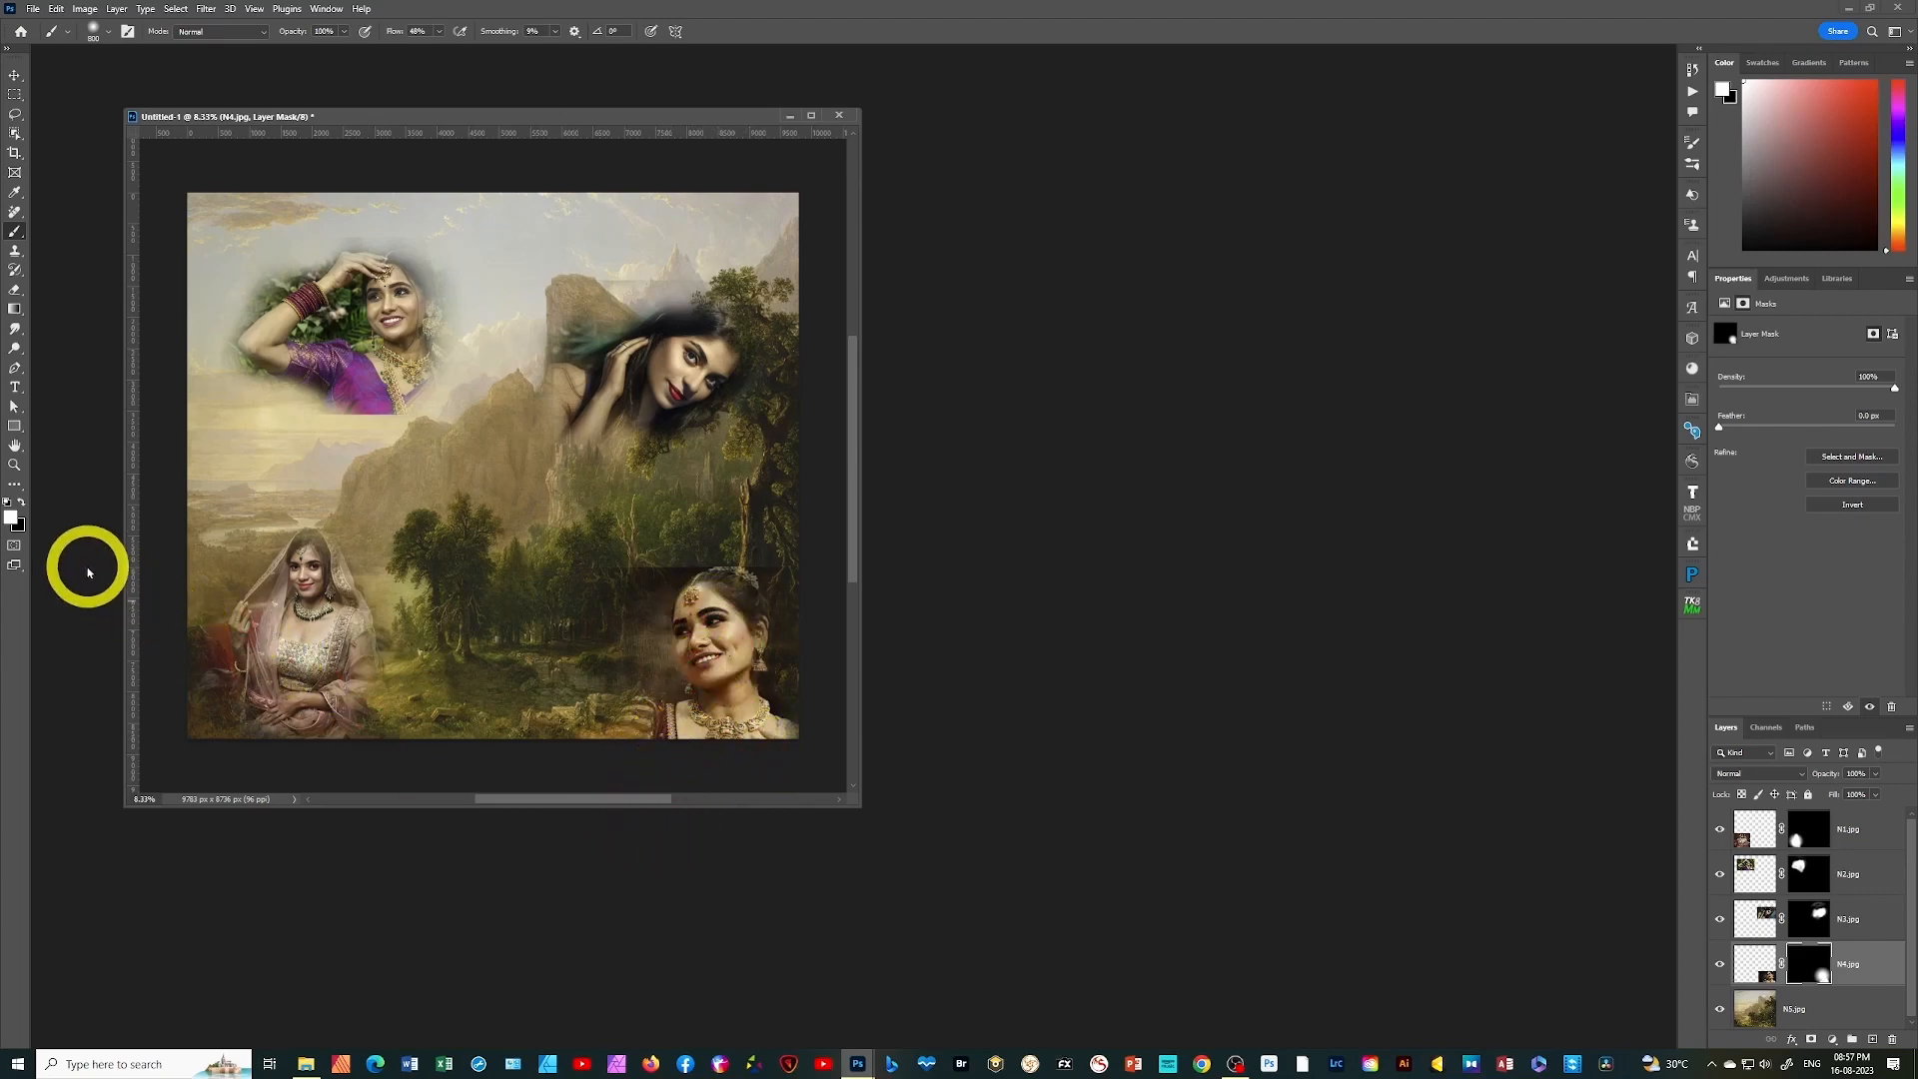
pyautogui.press('x')
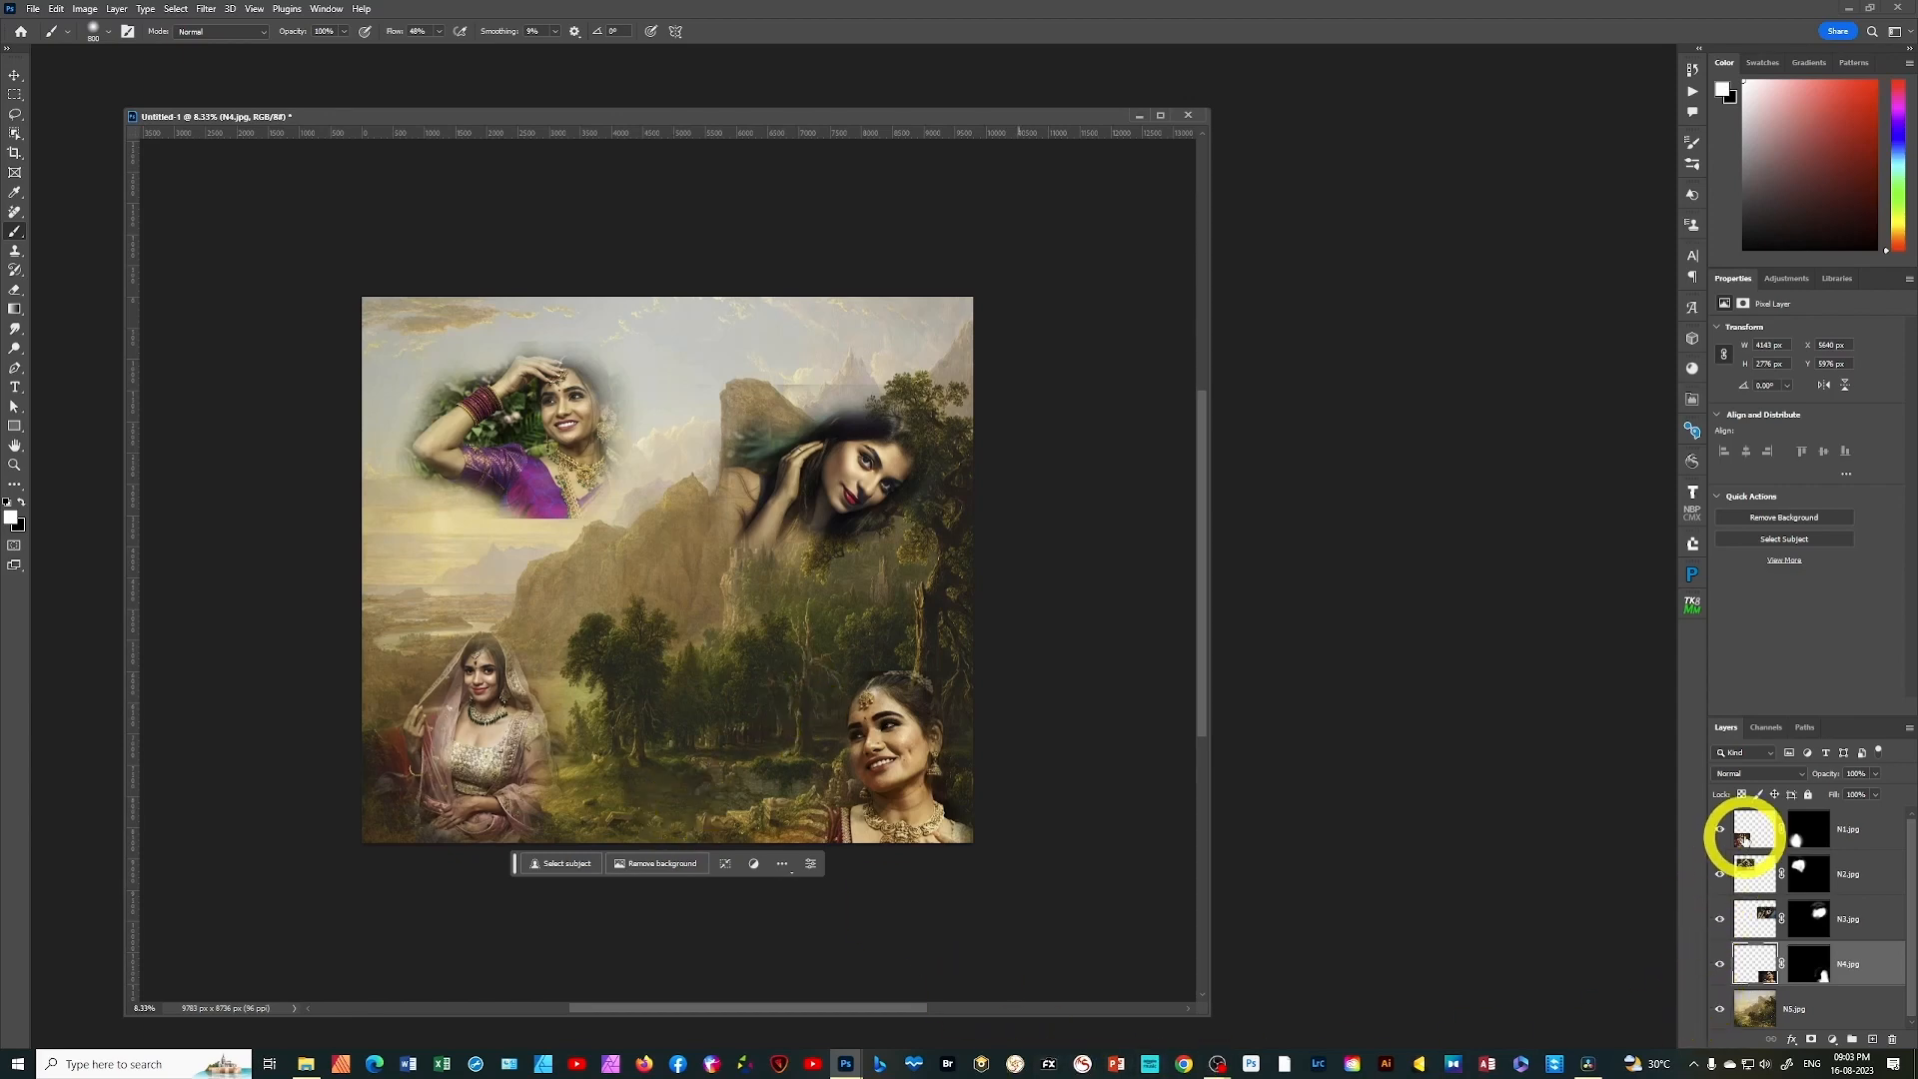
# Scale the N1.jpg portrait up to about 107% with Free Transform, keeping its lower-left corner in place
pyautogui.click(1759, 837)
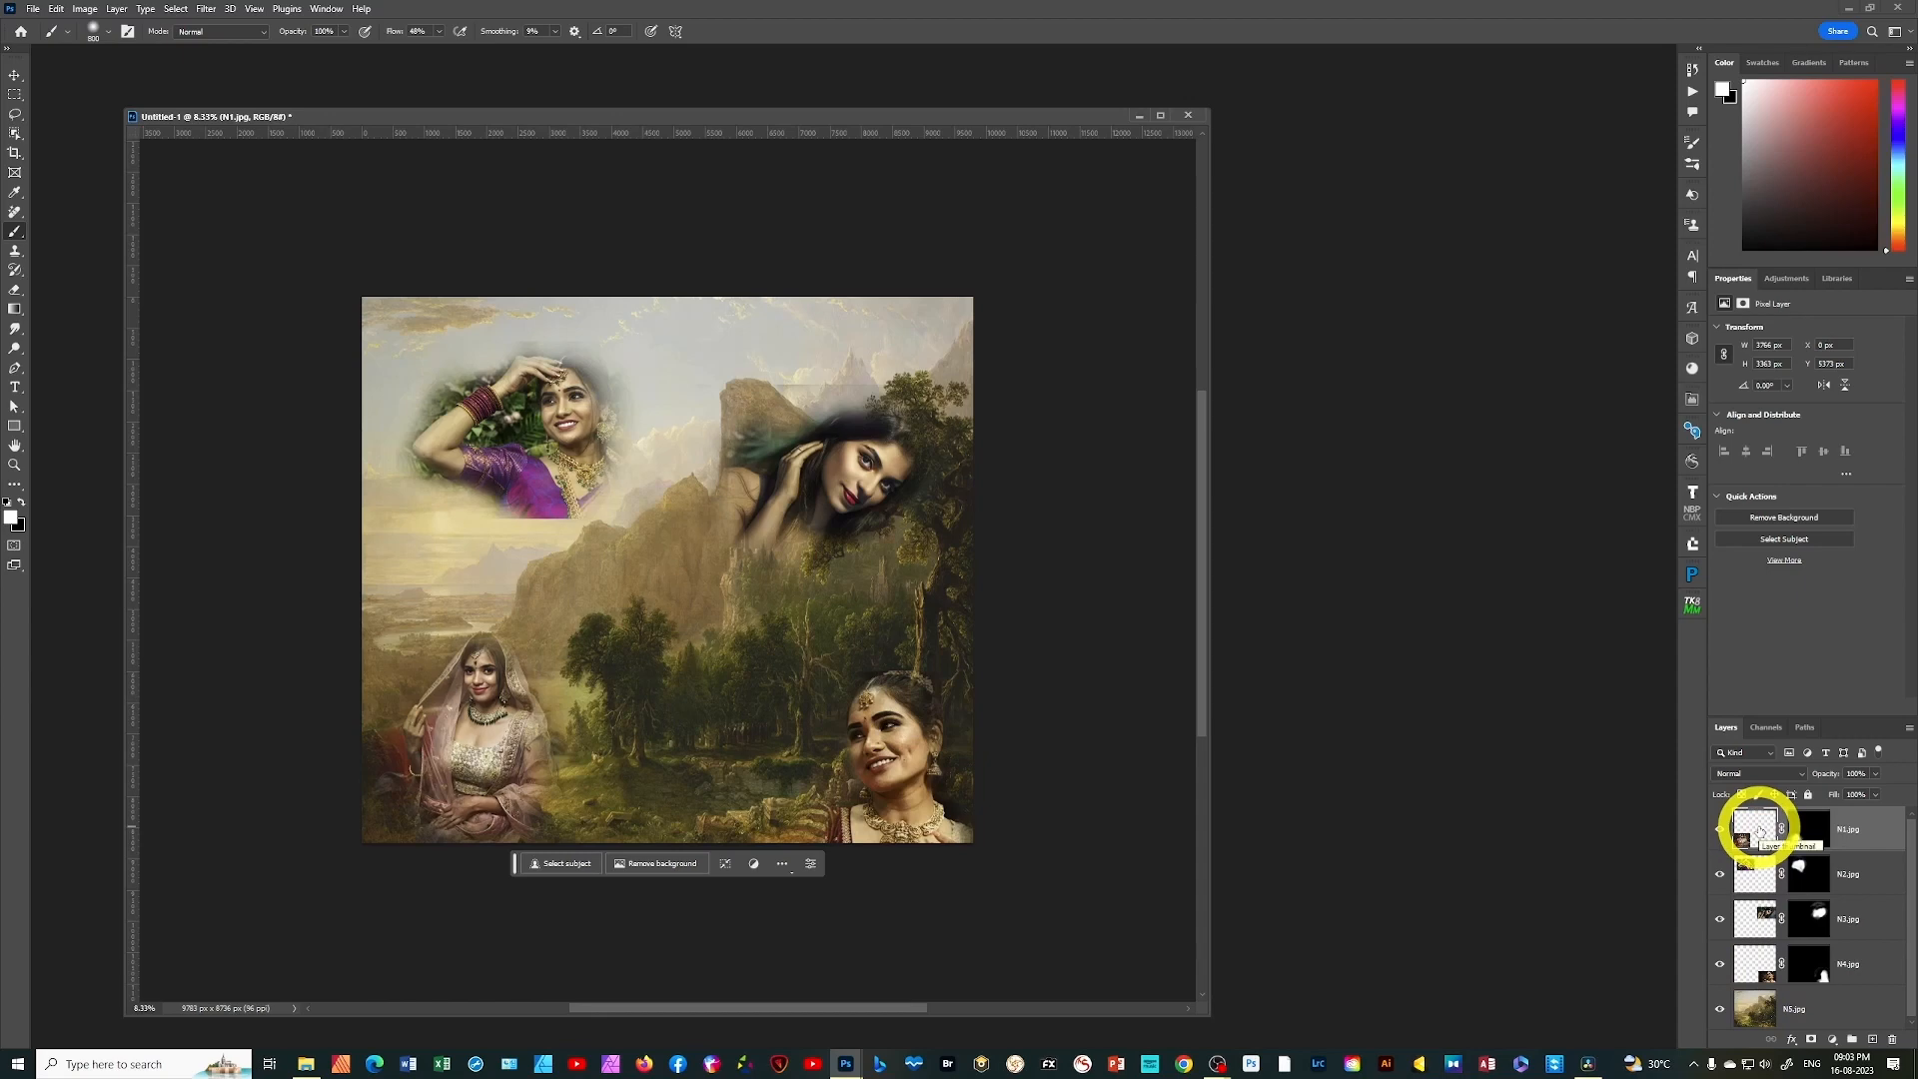
pyautogui.hotkey('ctrl', 't')
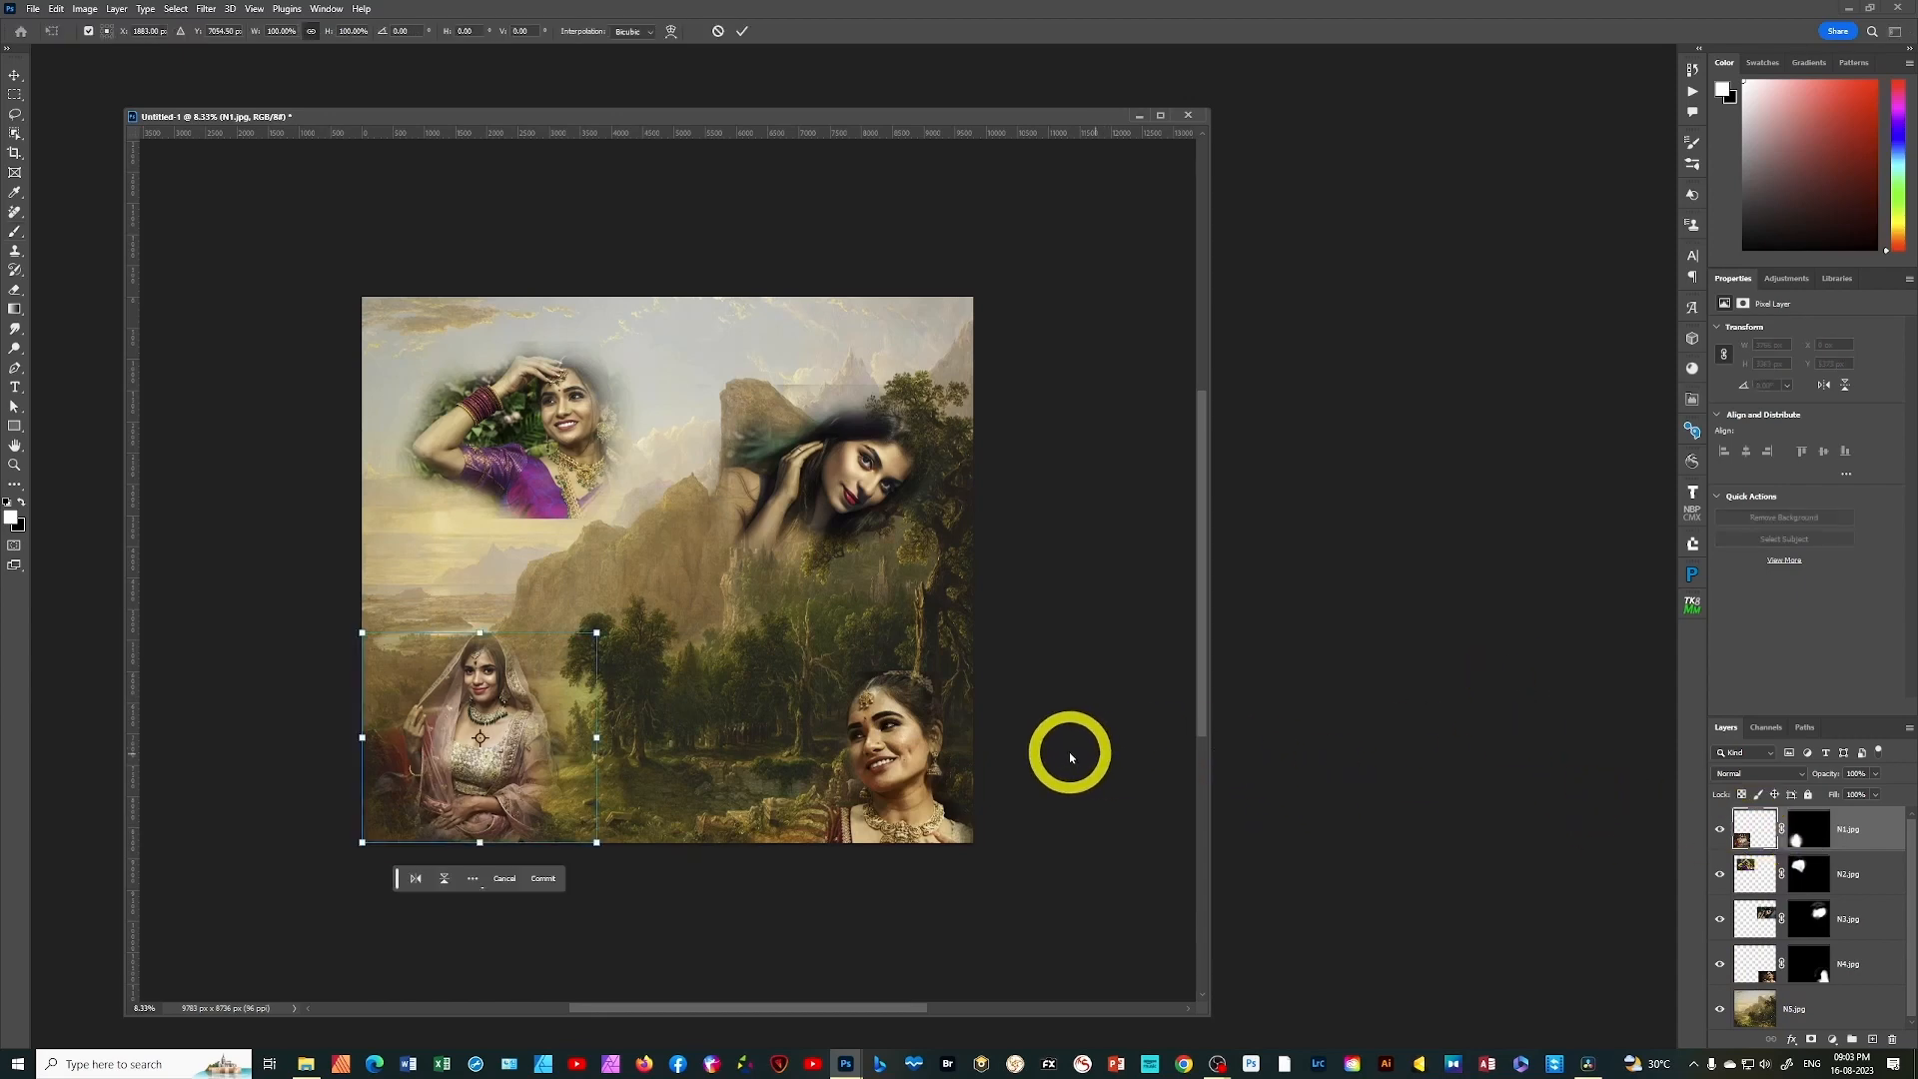
pyautogui.moveTo(597, 633); pyautogui.dragTo(614, 617)
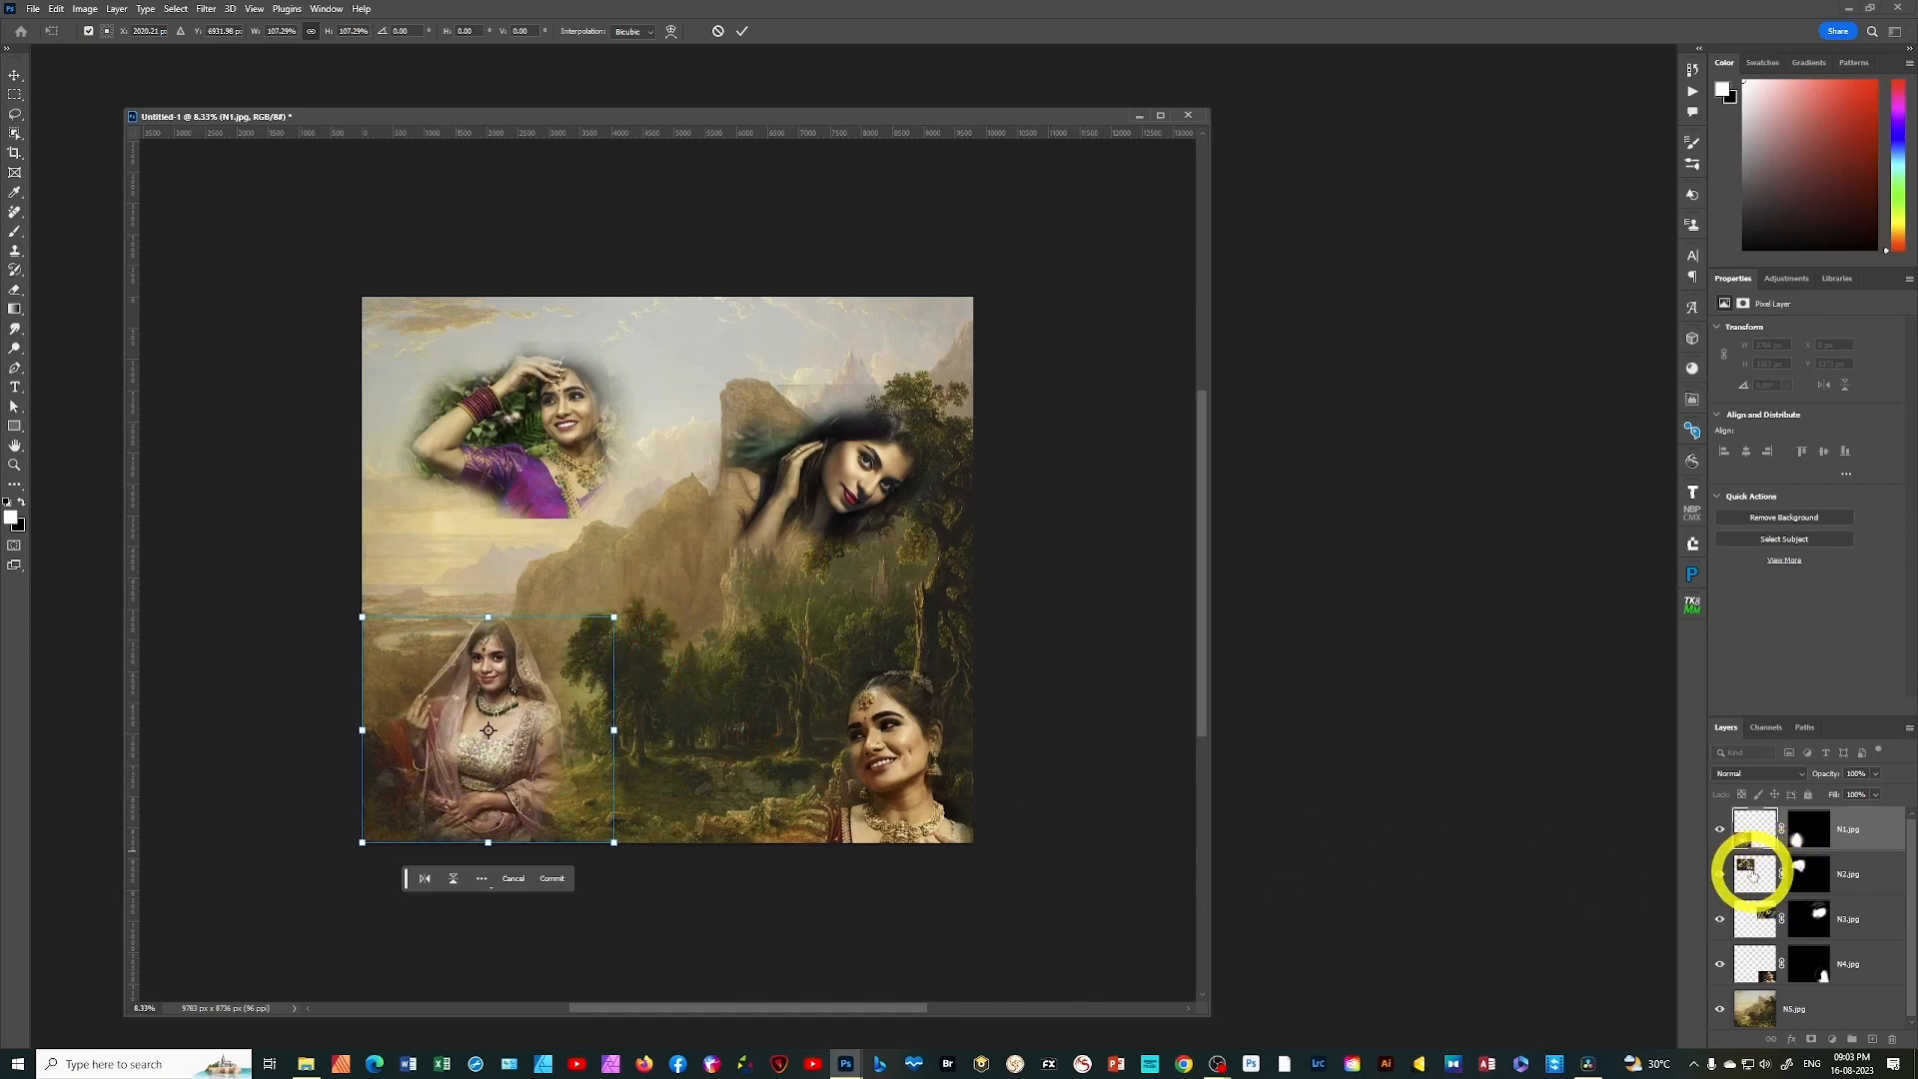
pyautogui.press('Return')
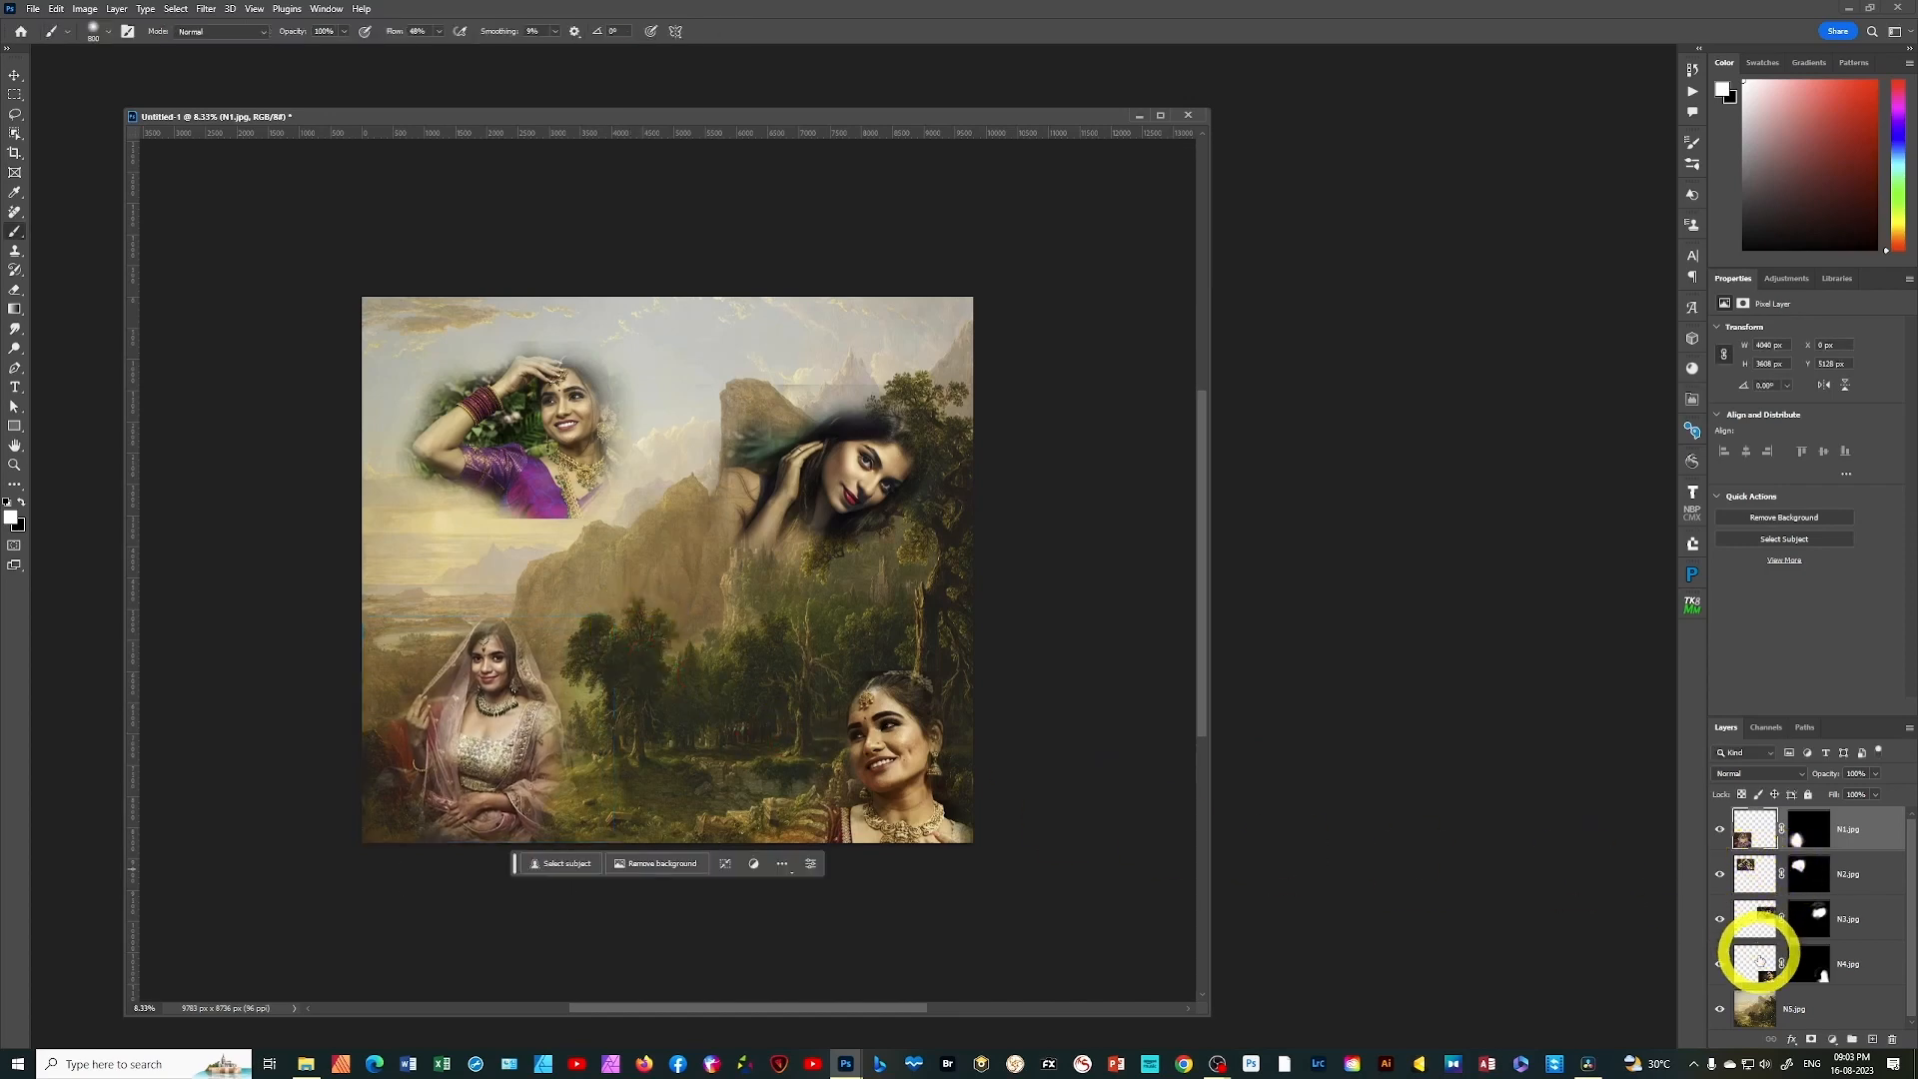
# Scale the N4.jpg portrait up to about 125% with Free Transform, keeping its lower-right corner in place
pyautogui.click(1754, 972)
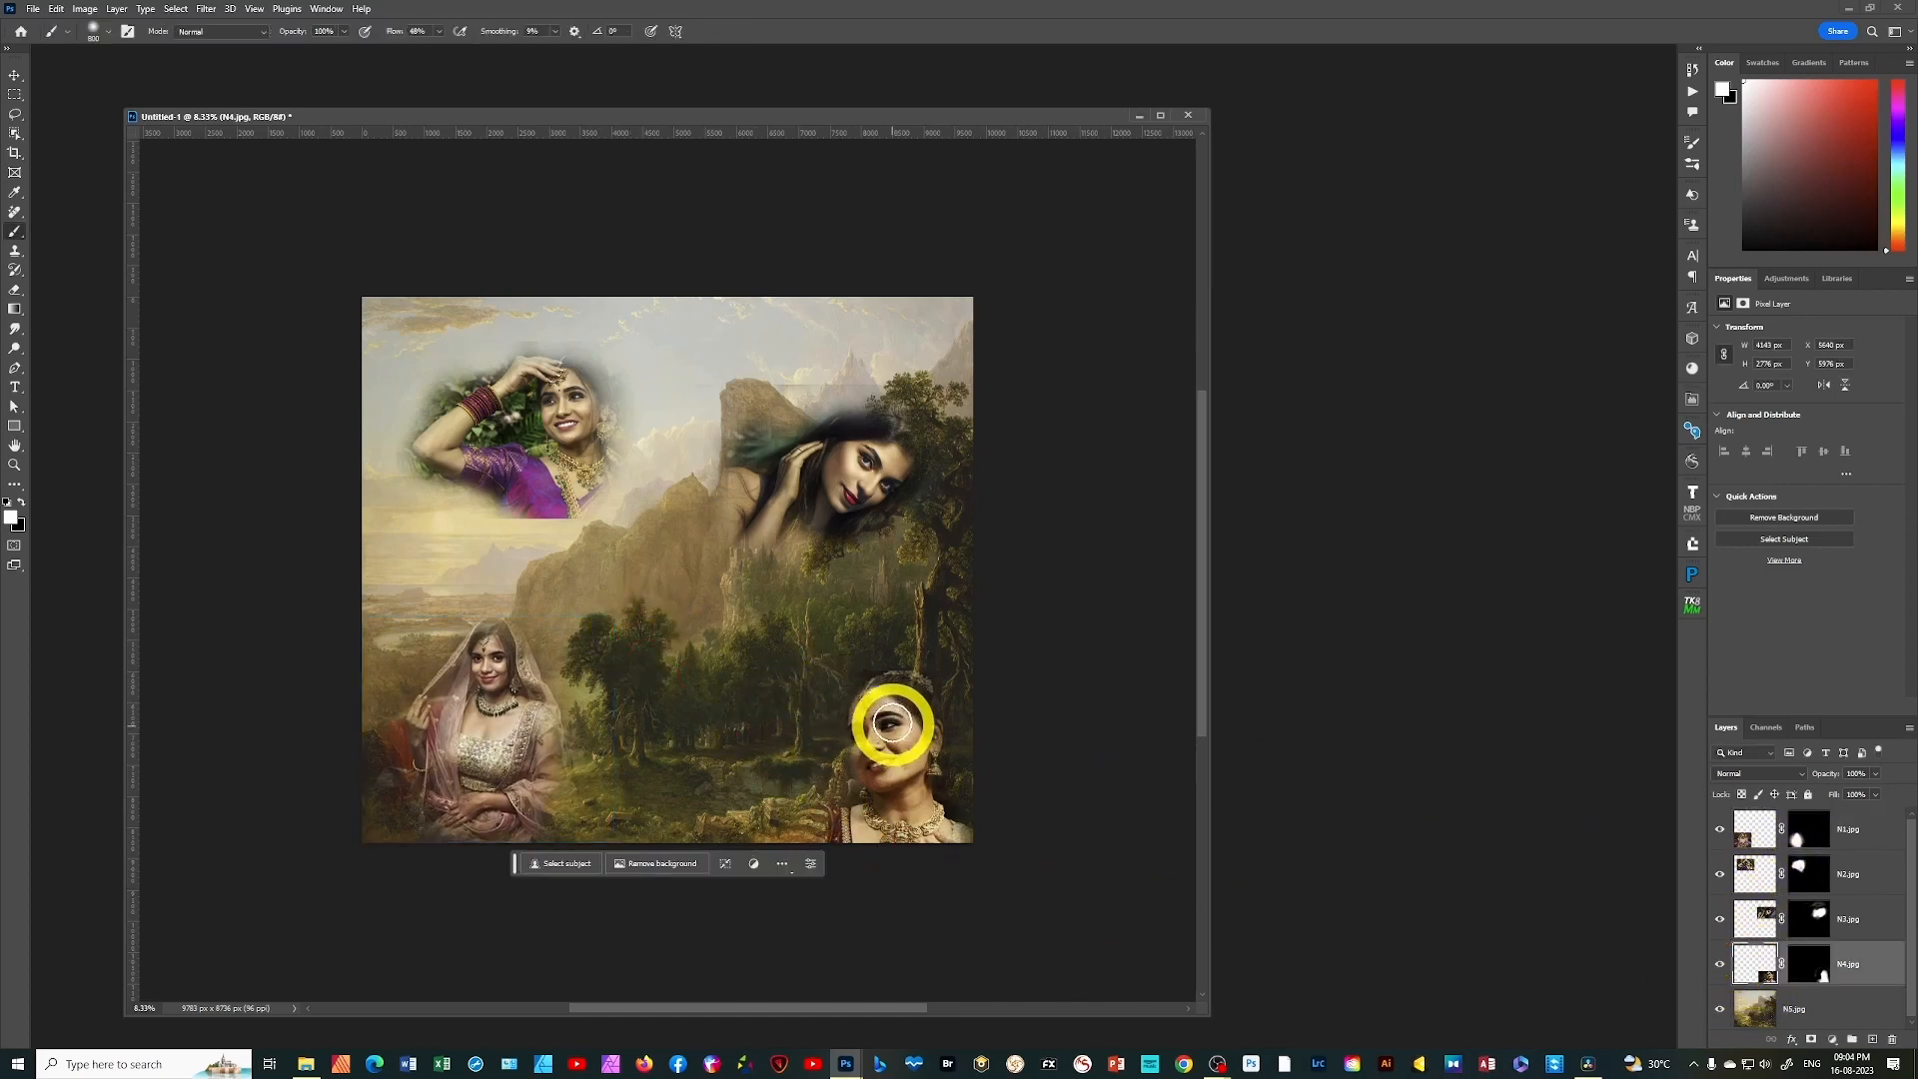
pyautogui.hotkey('ctrl', 't')
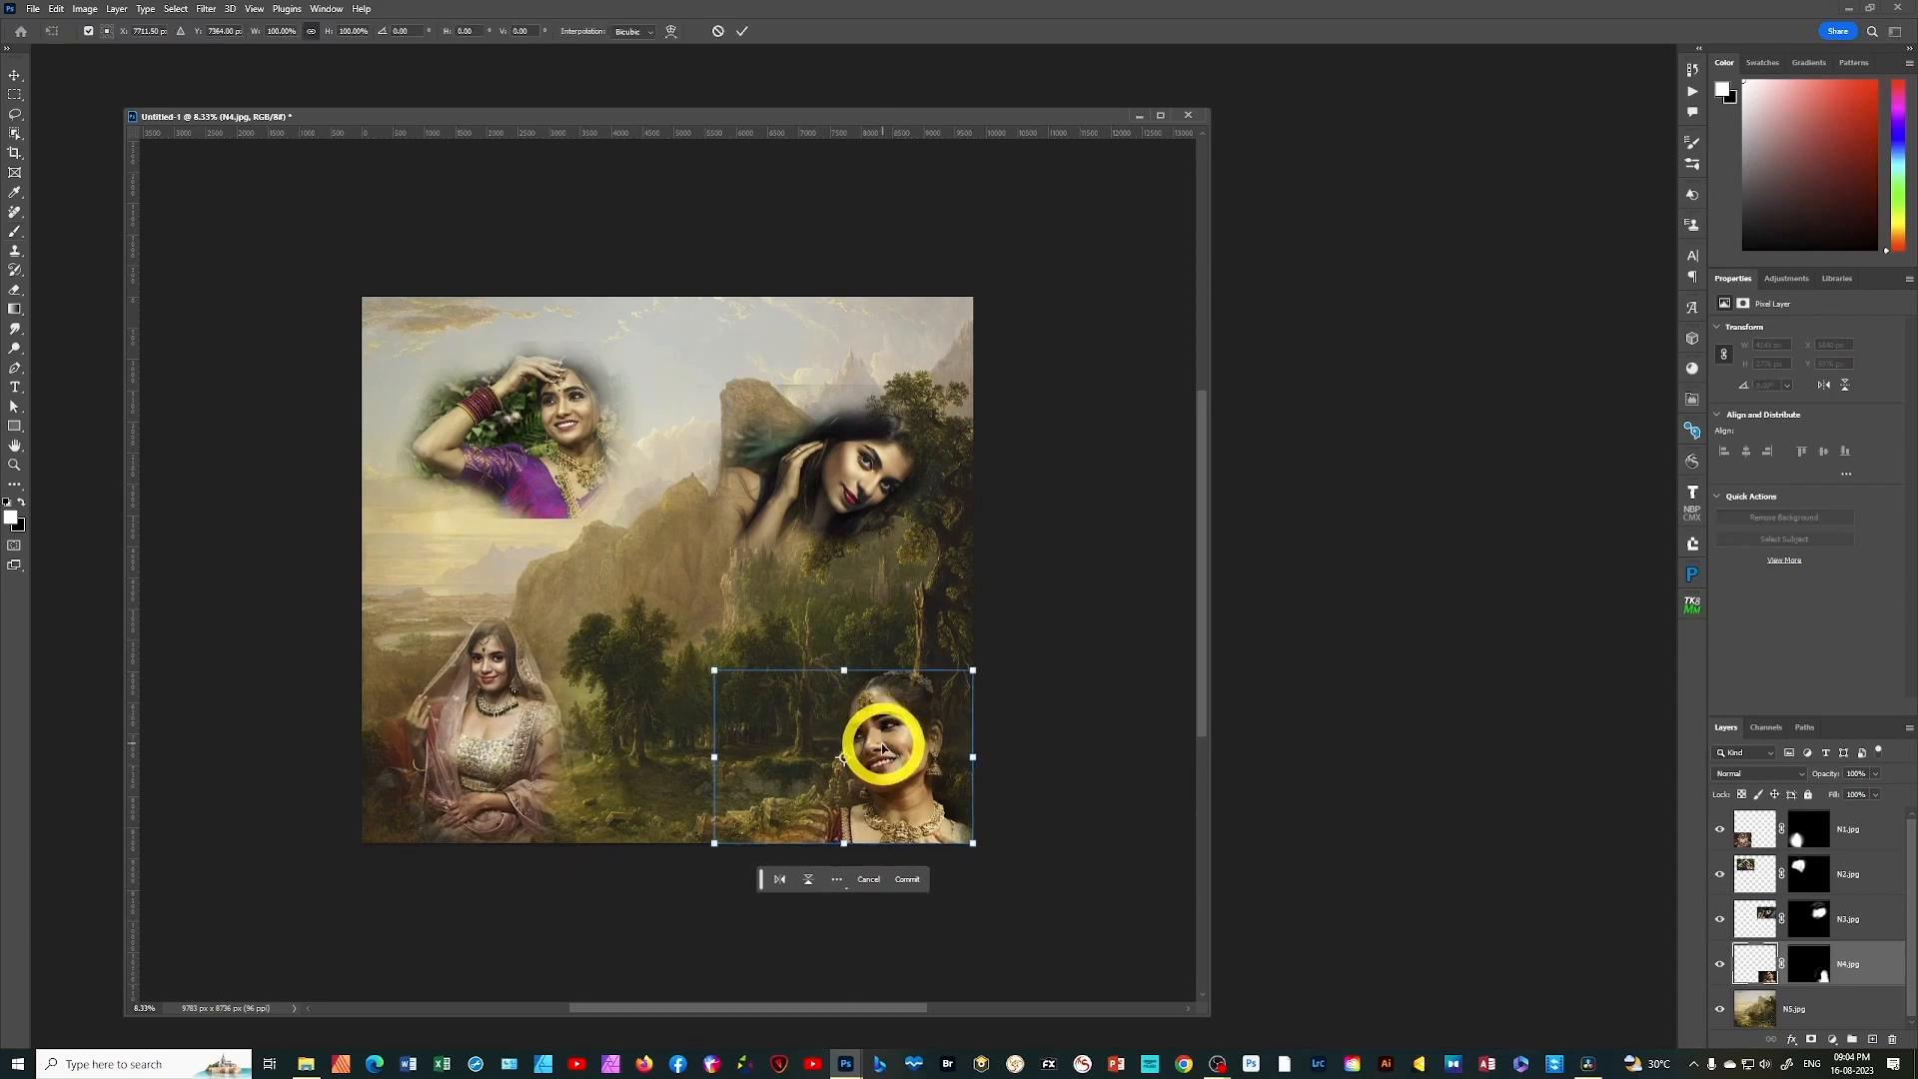
pyautogui.moveTo(720, 664); pyautogui.dragTo(674, 597)
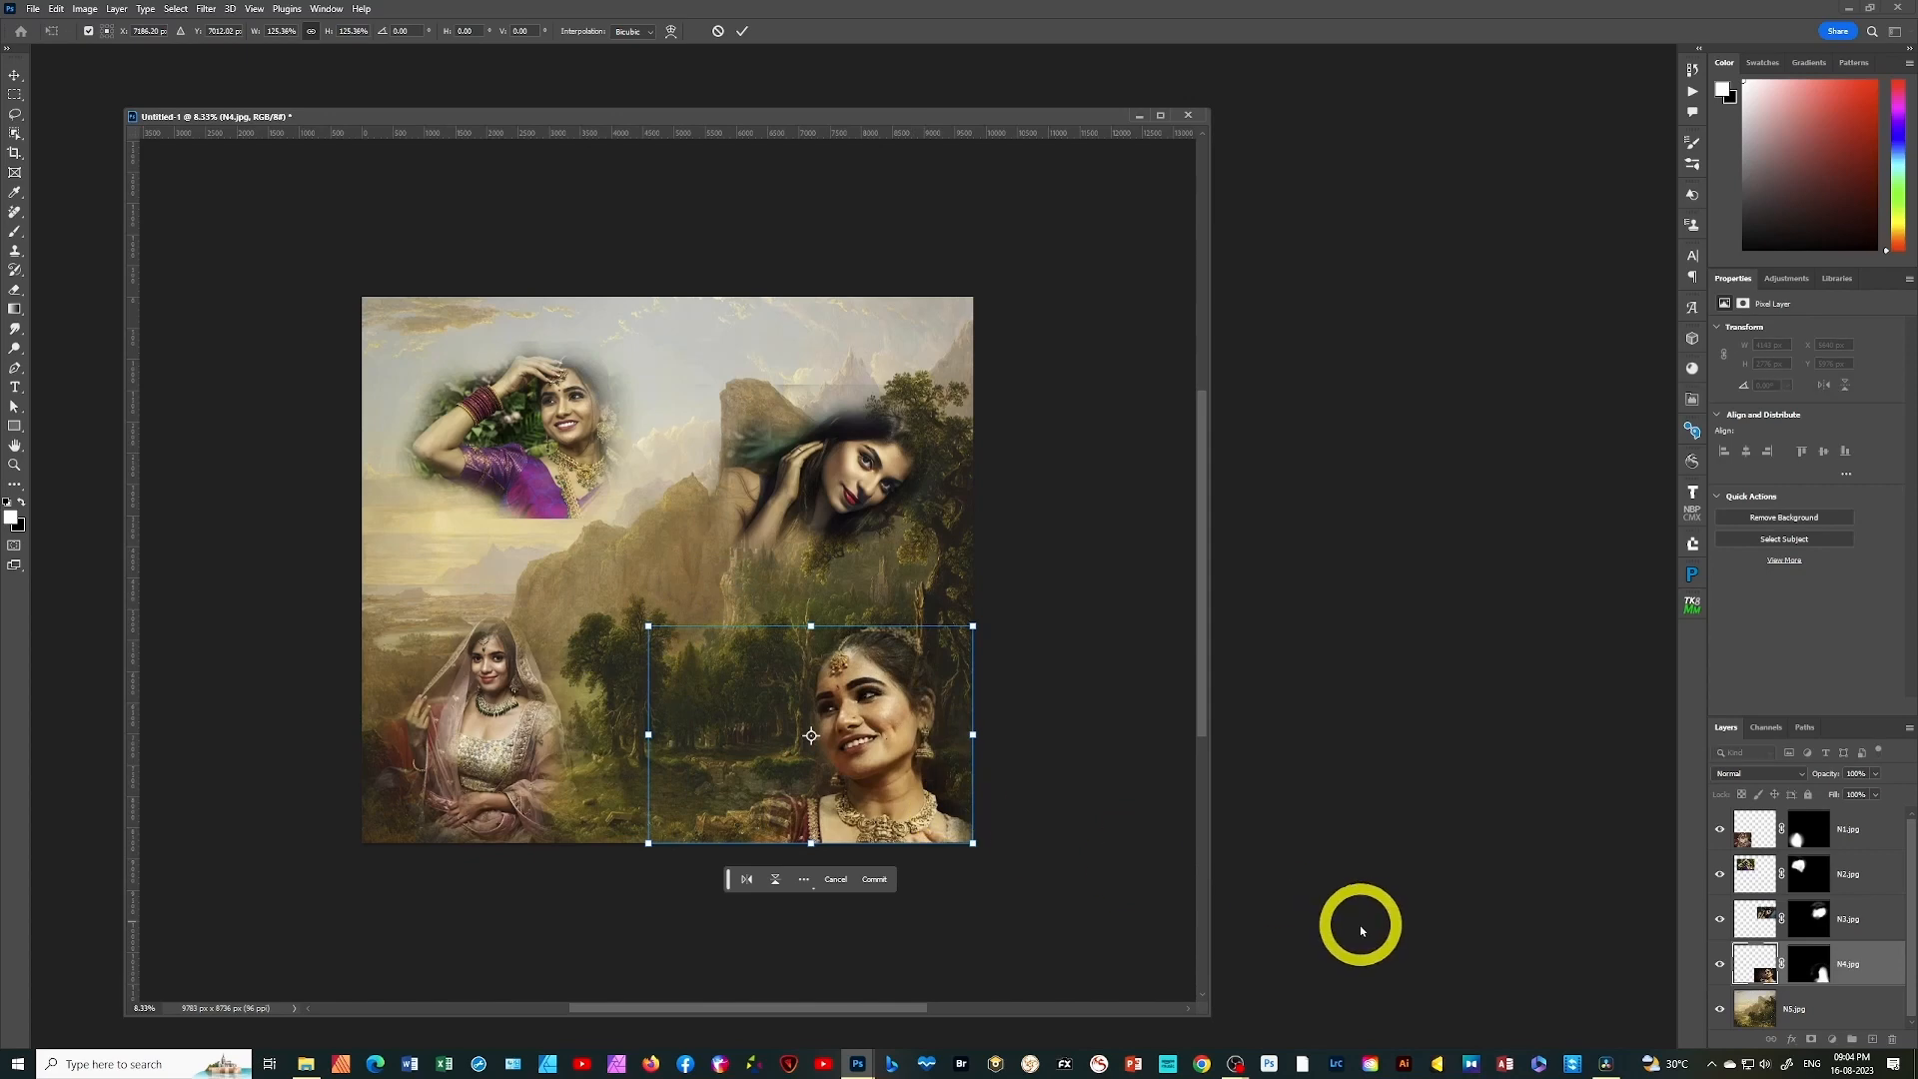
pyautogui.press('Return')
pyautogui.press('b')
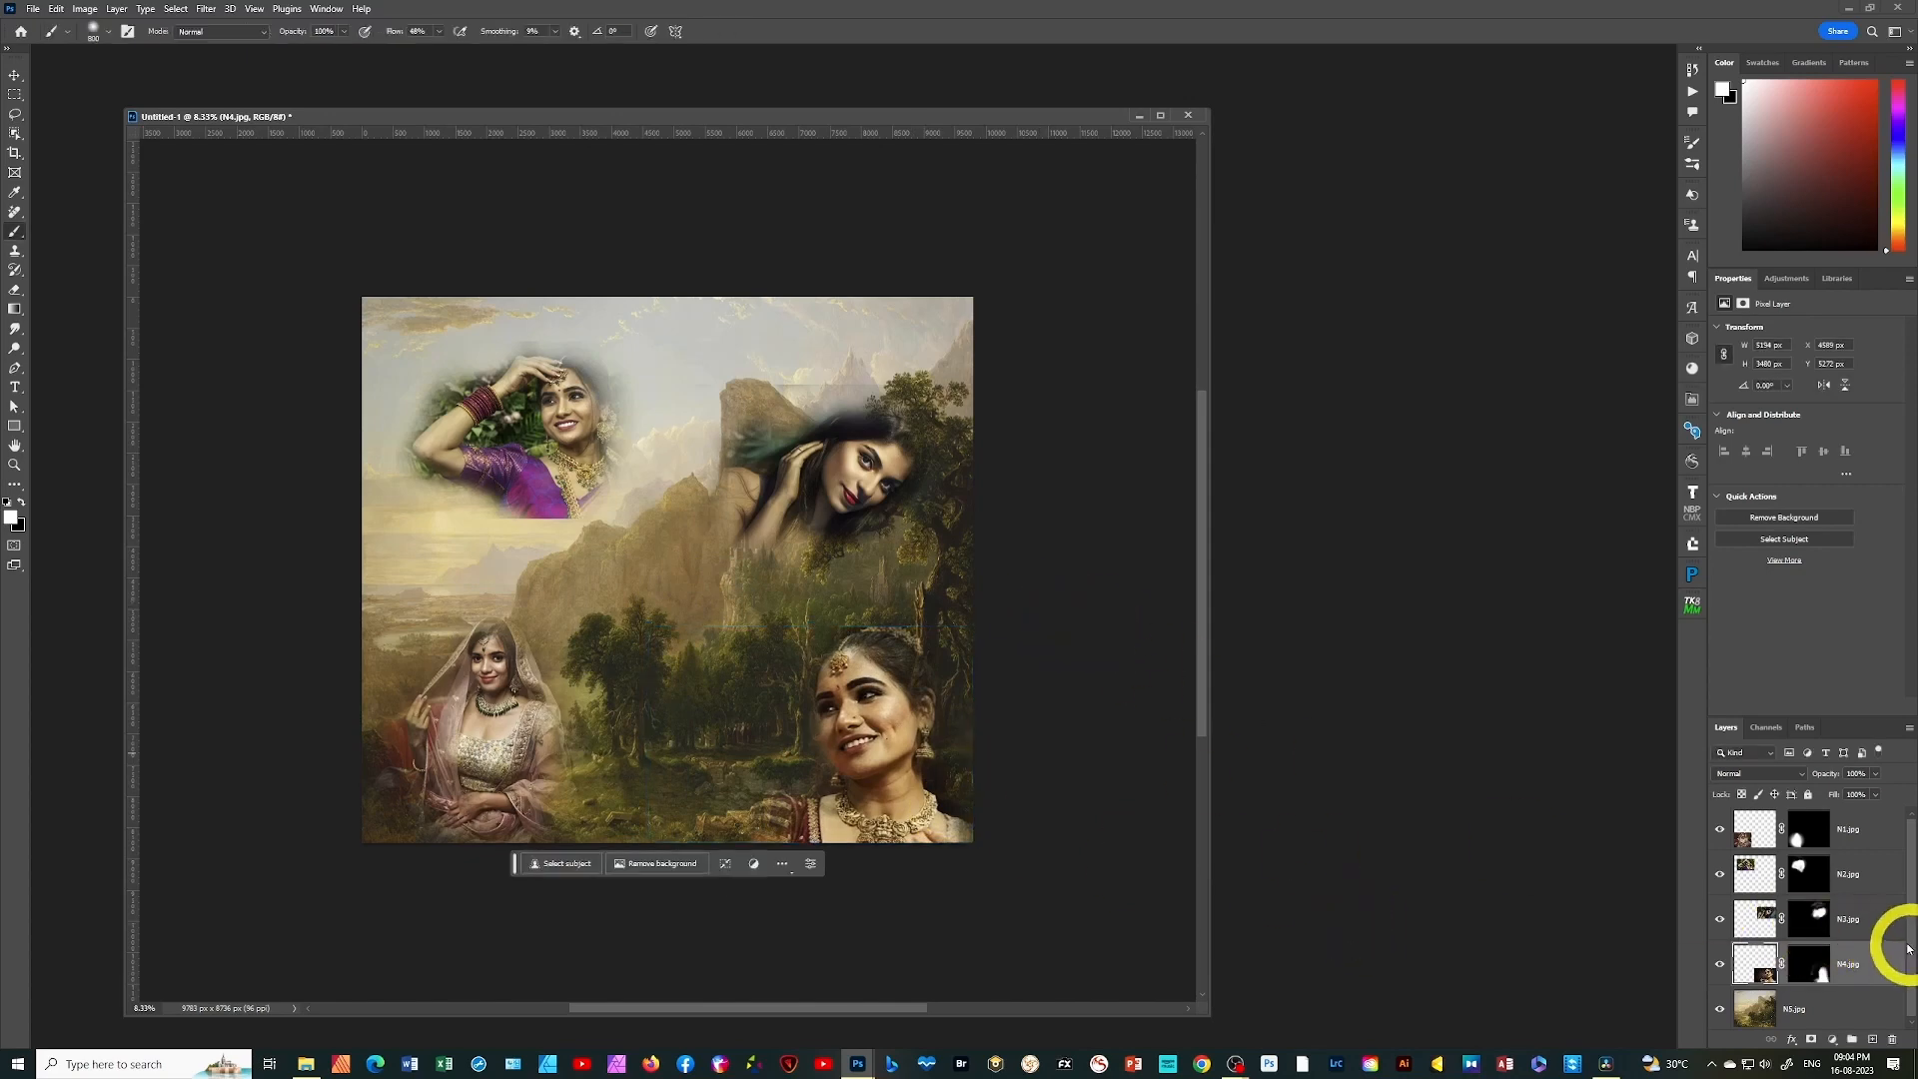
# Rotate the N3.jpg portrait about 9° counter-clockwise and scale it up to about 110% with Free Transform, keeping its upper-right corner in place
pyautogui.click(1766, 914)
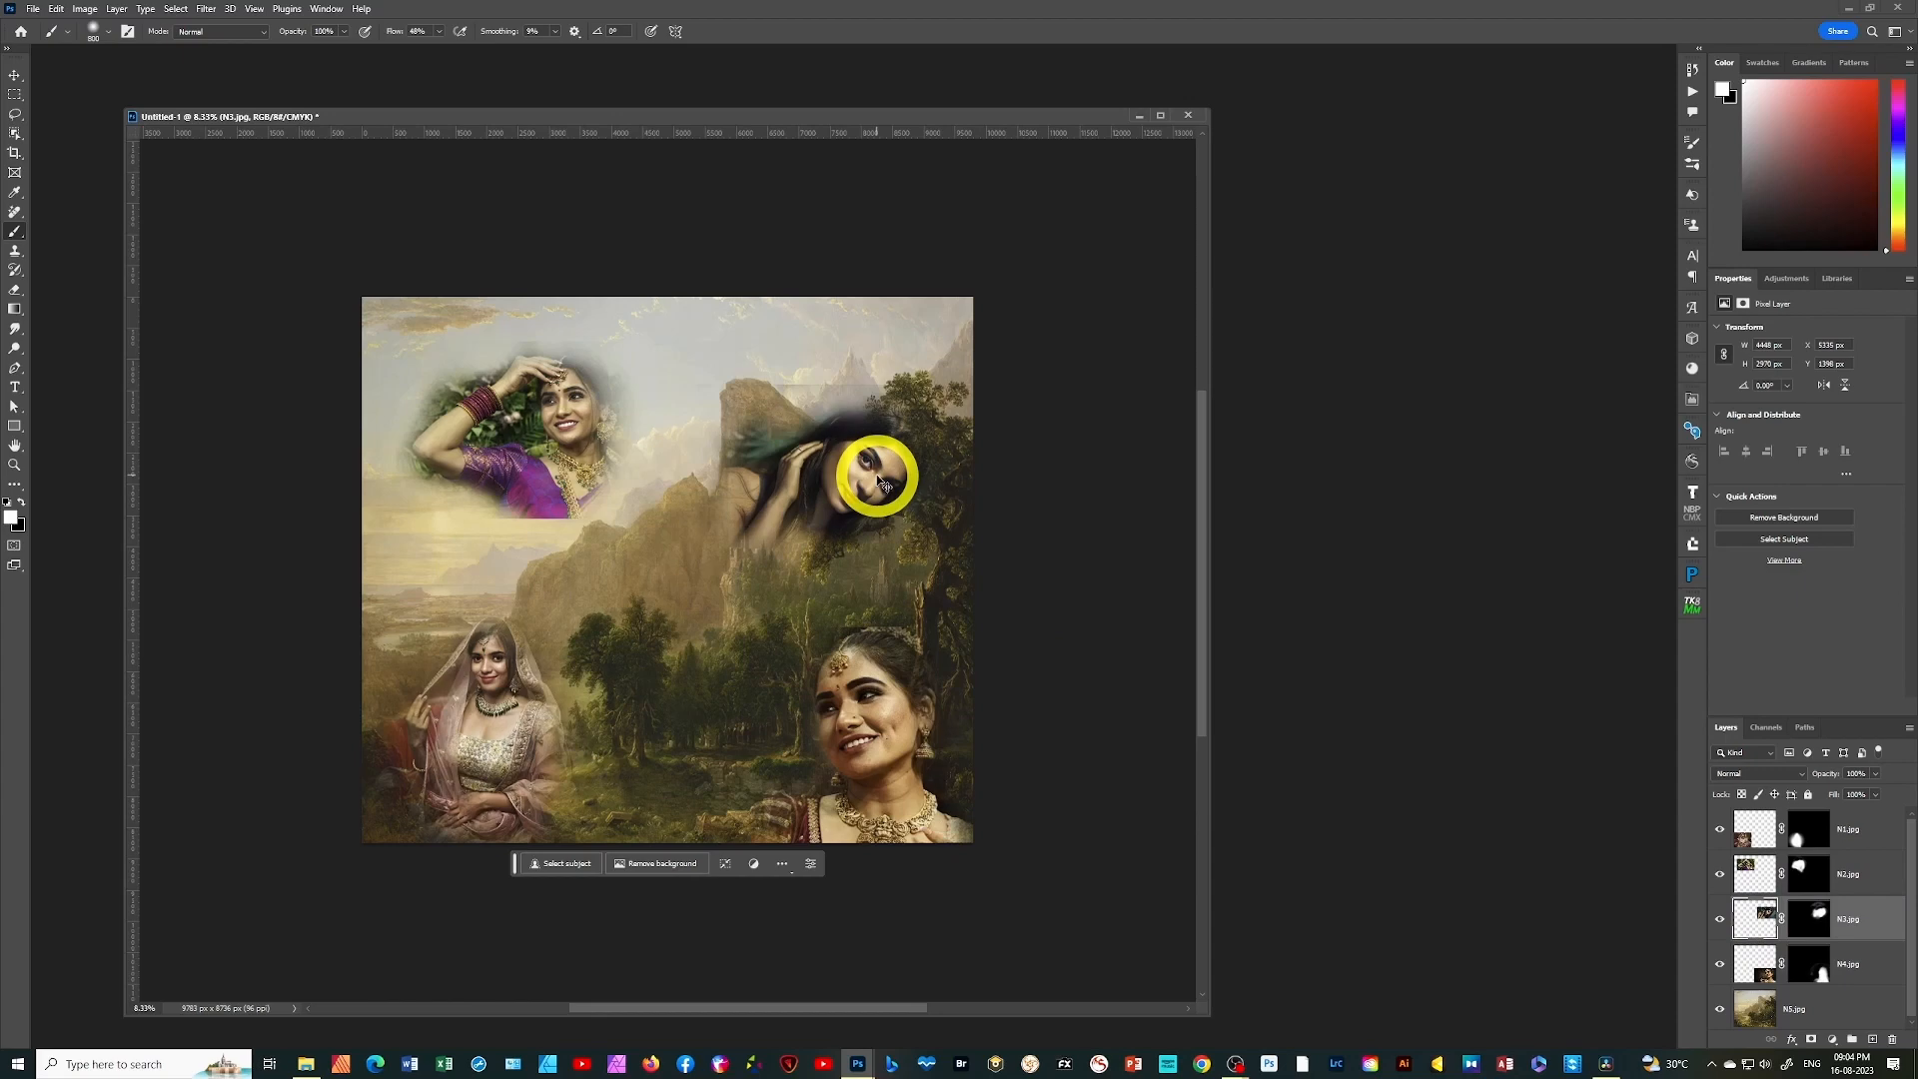
pyautogui.hotkey('ctrl', 't')
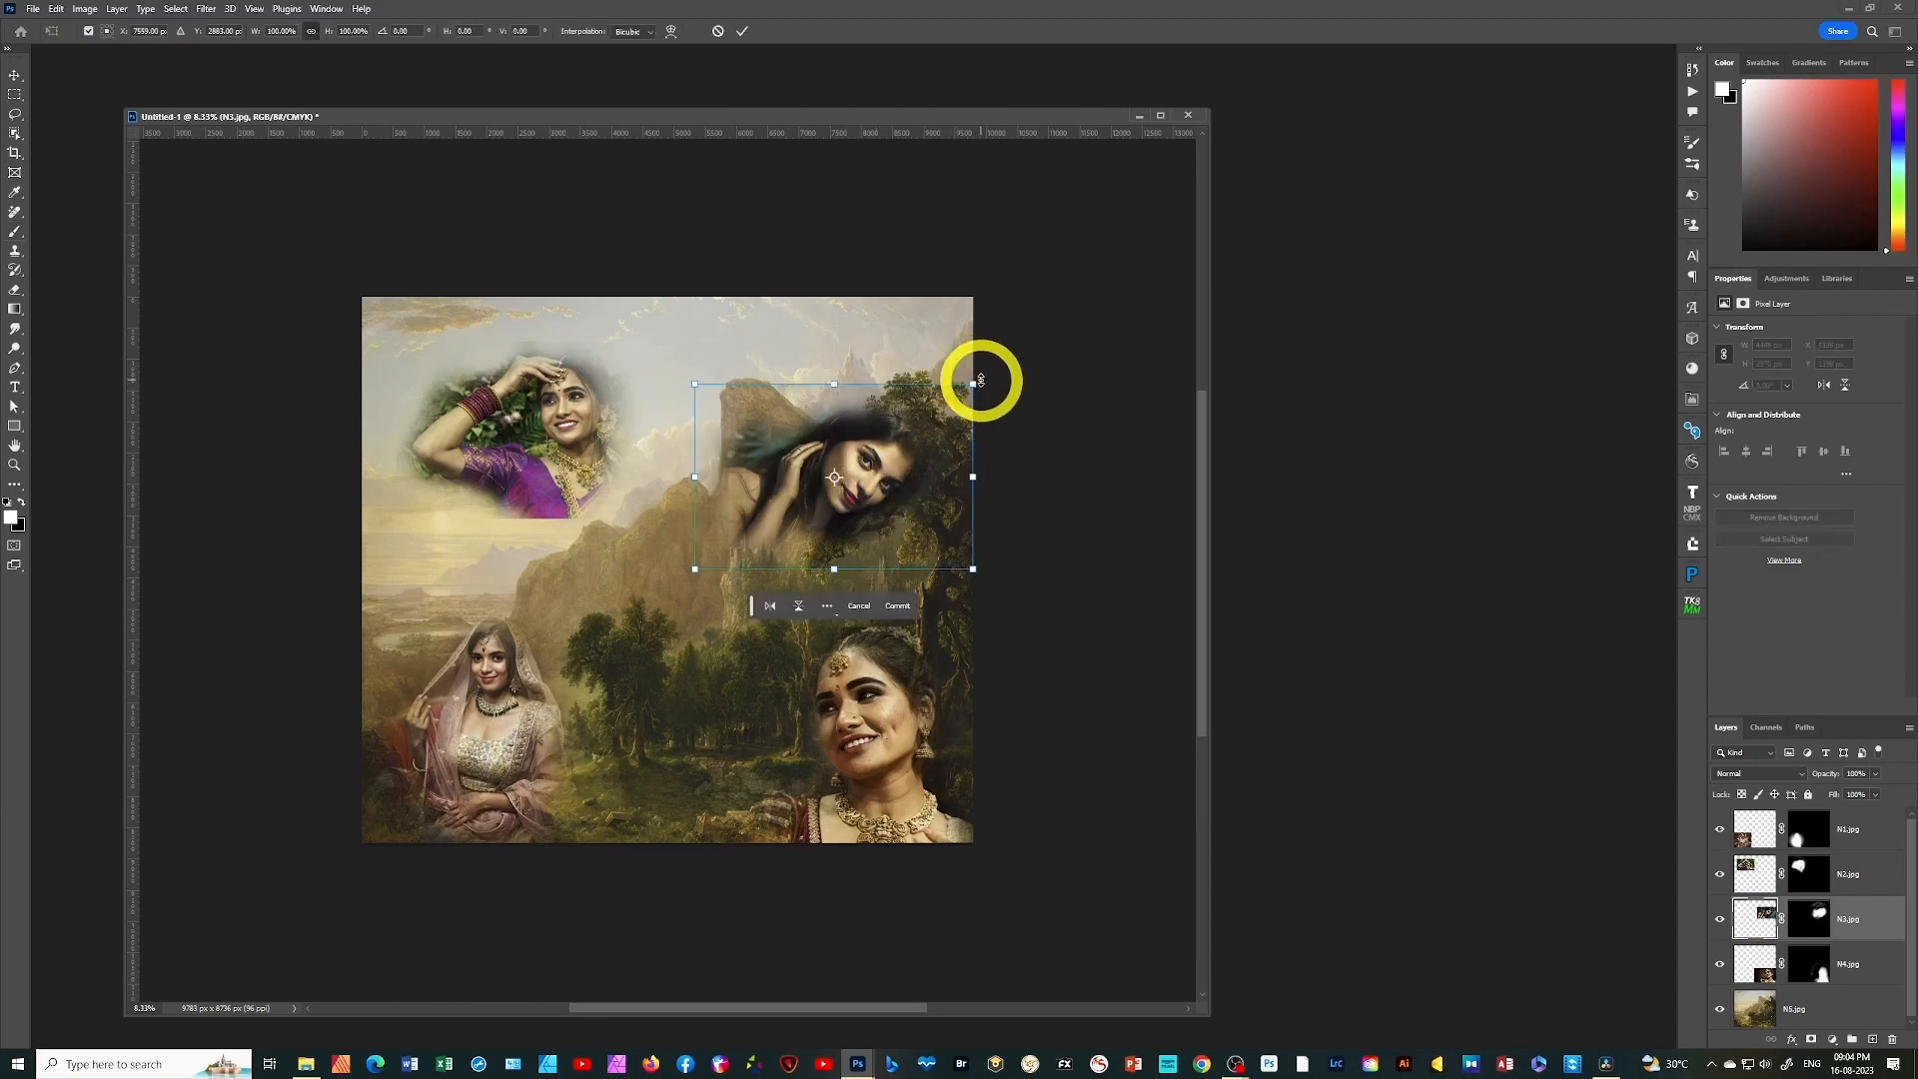
pyautogui.moveTo(987, 381); pyautogui.dragTo(972, 356)
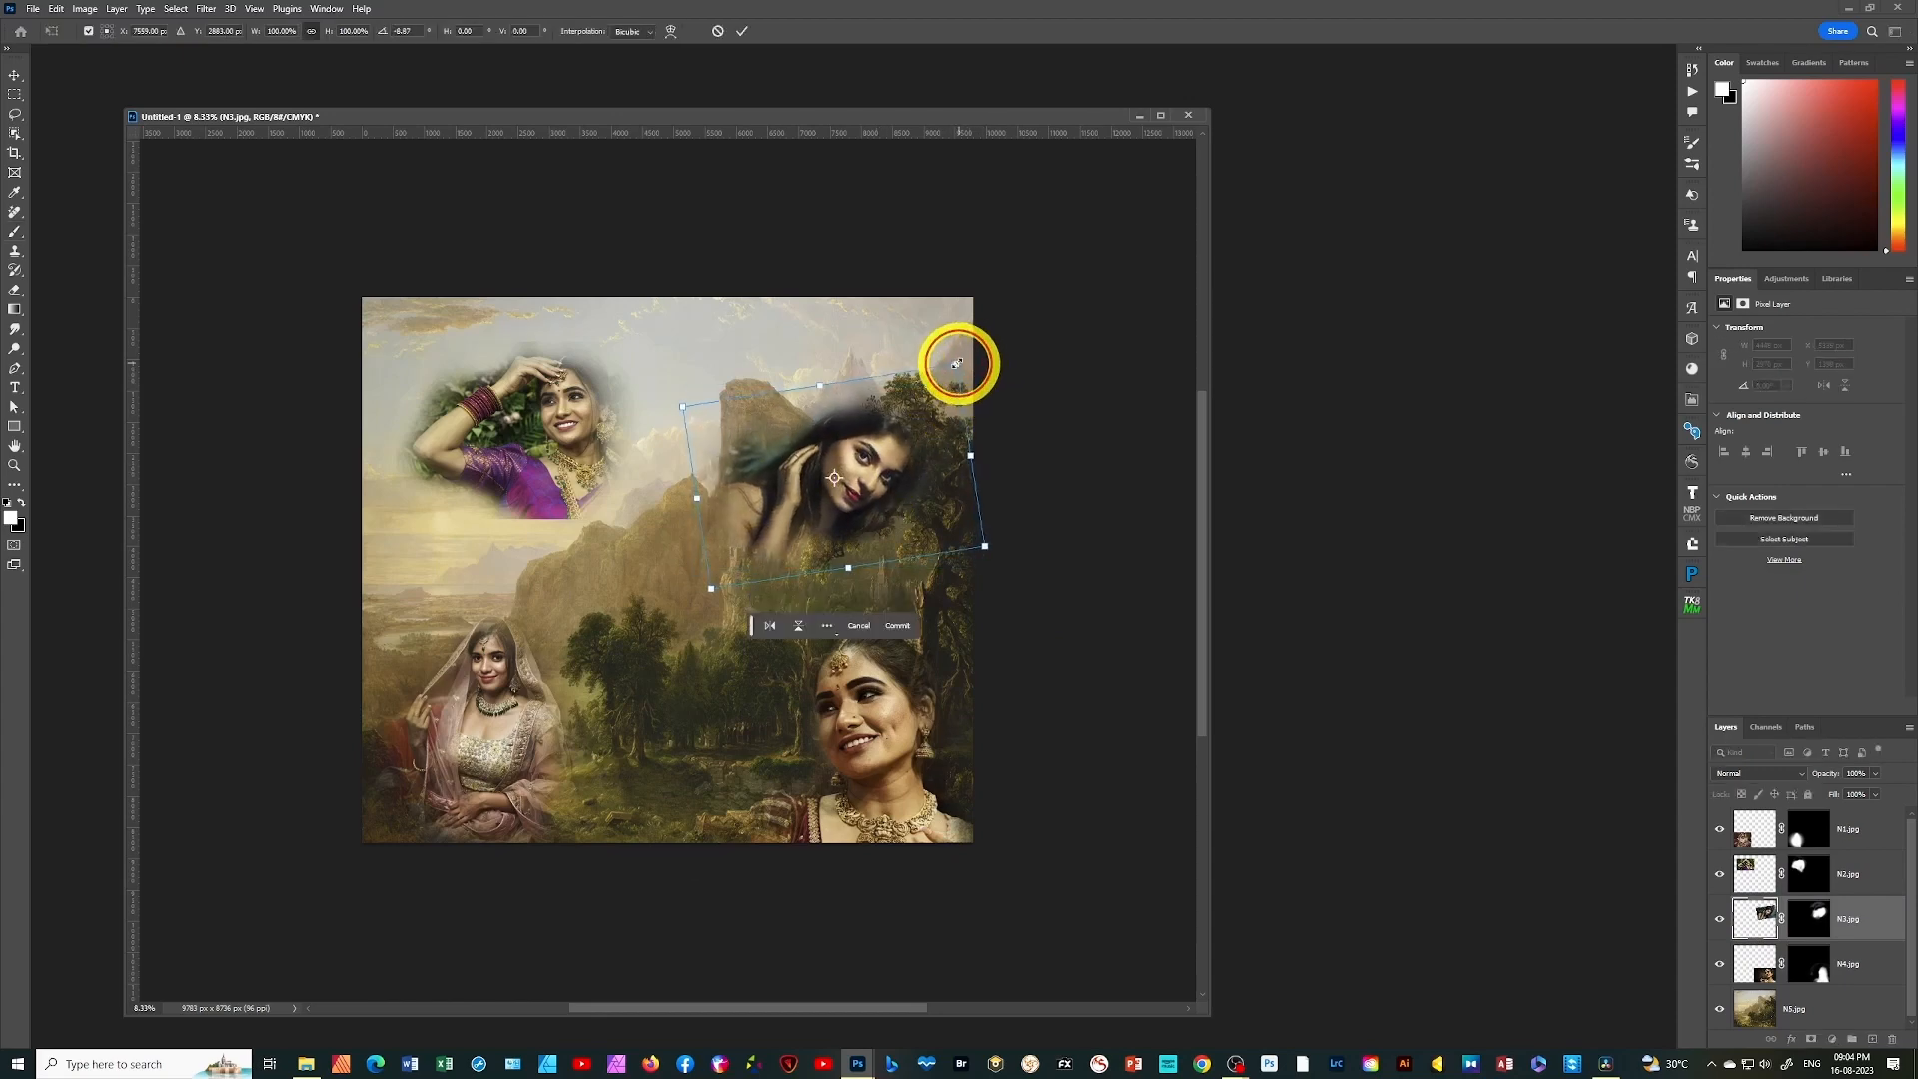
pyautogui.moveTo(712, 586); pyautogui.dragTo(685, 611)
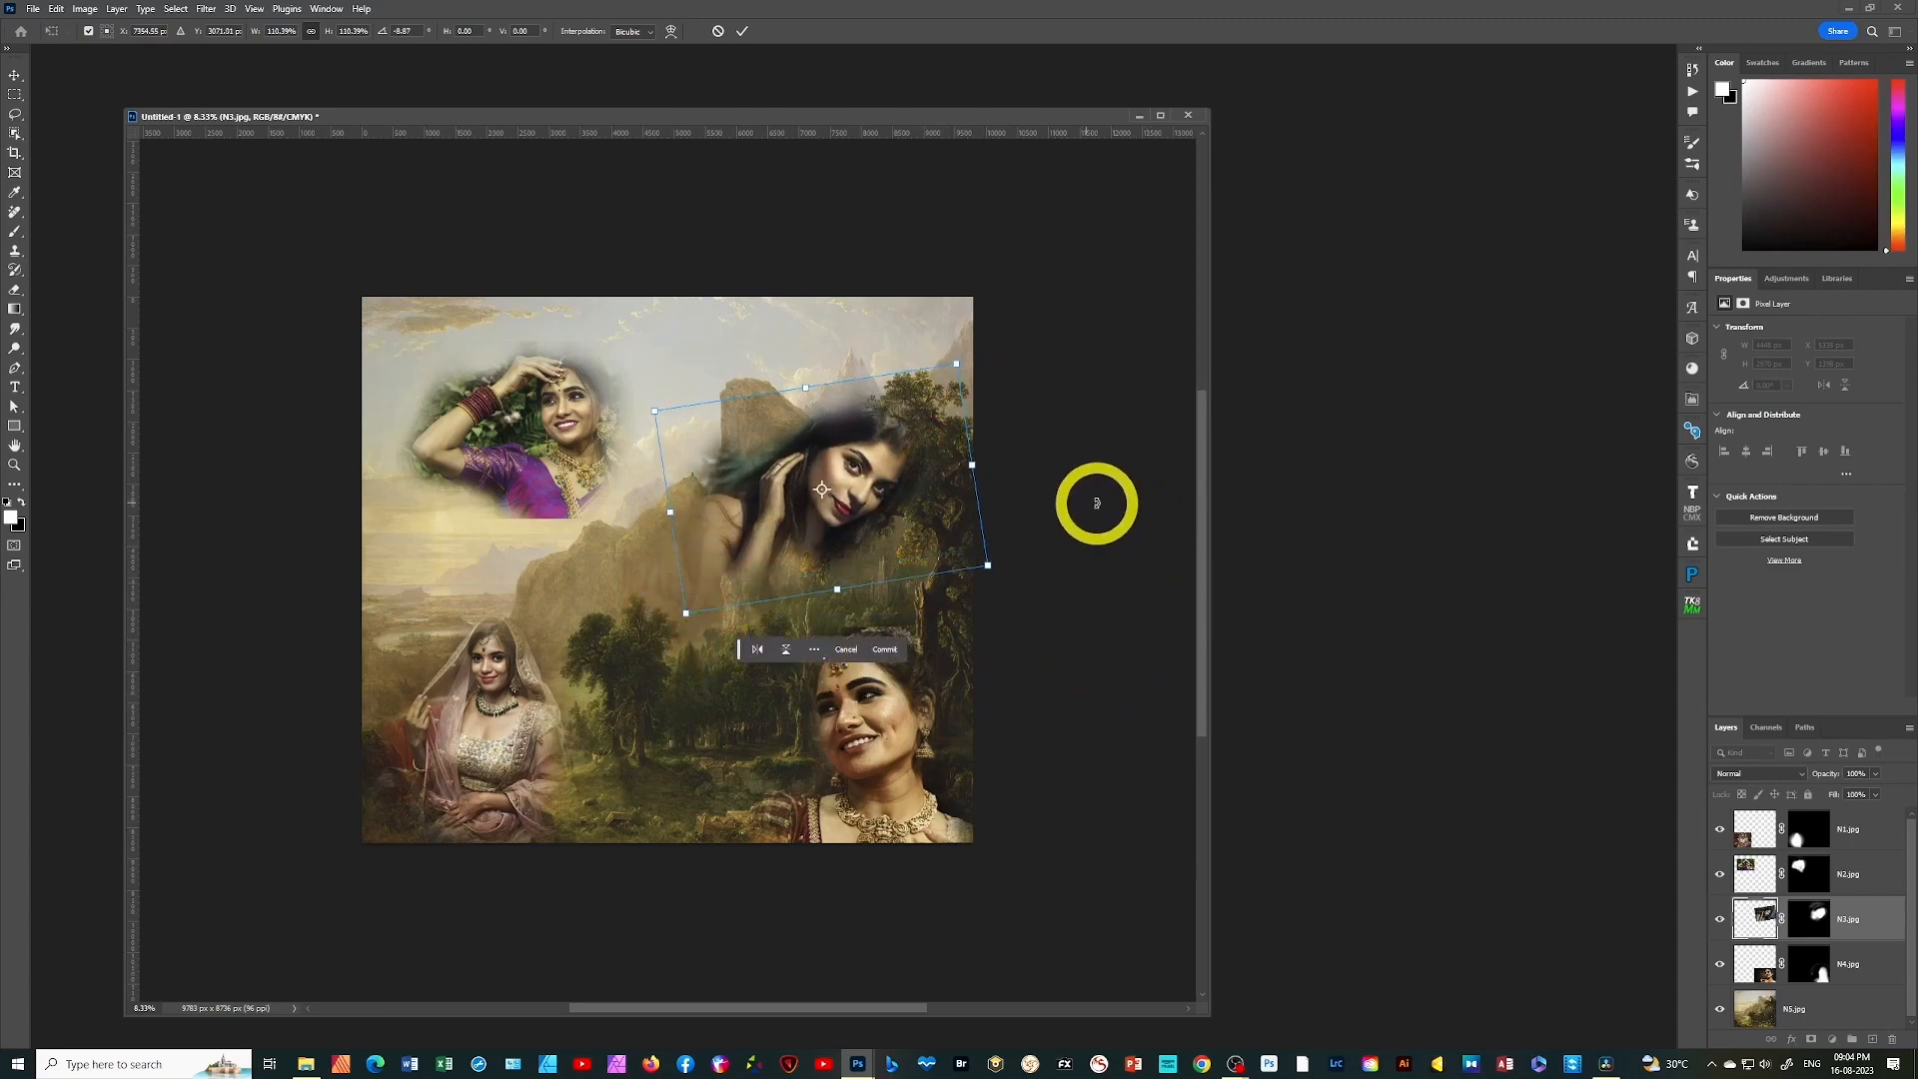
pyautogui.press('Return')
pyautogui.press('b')
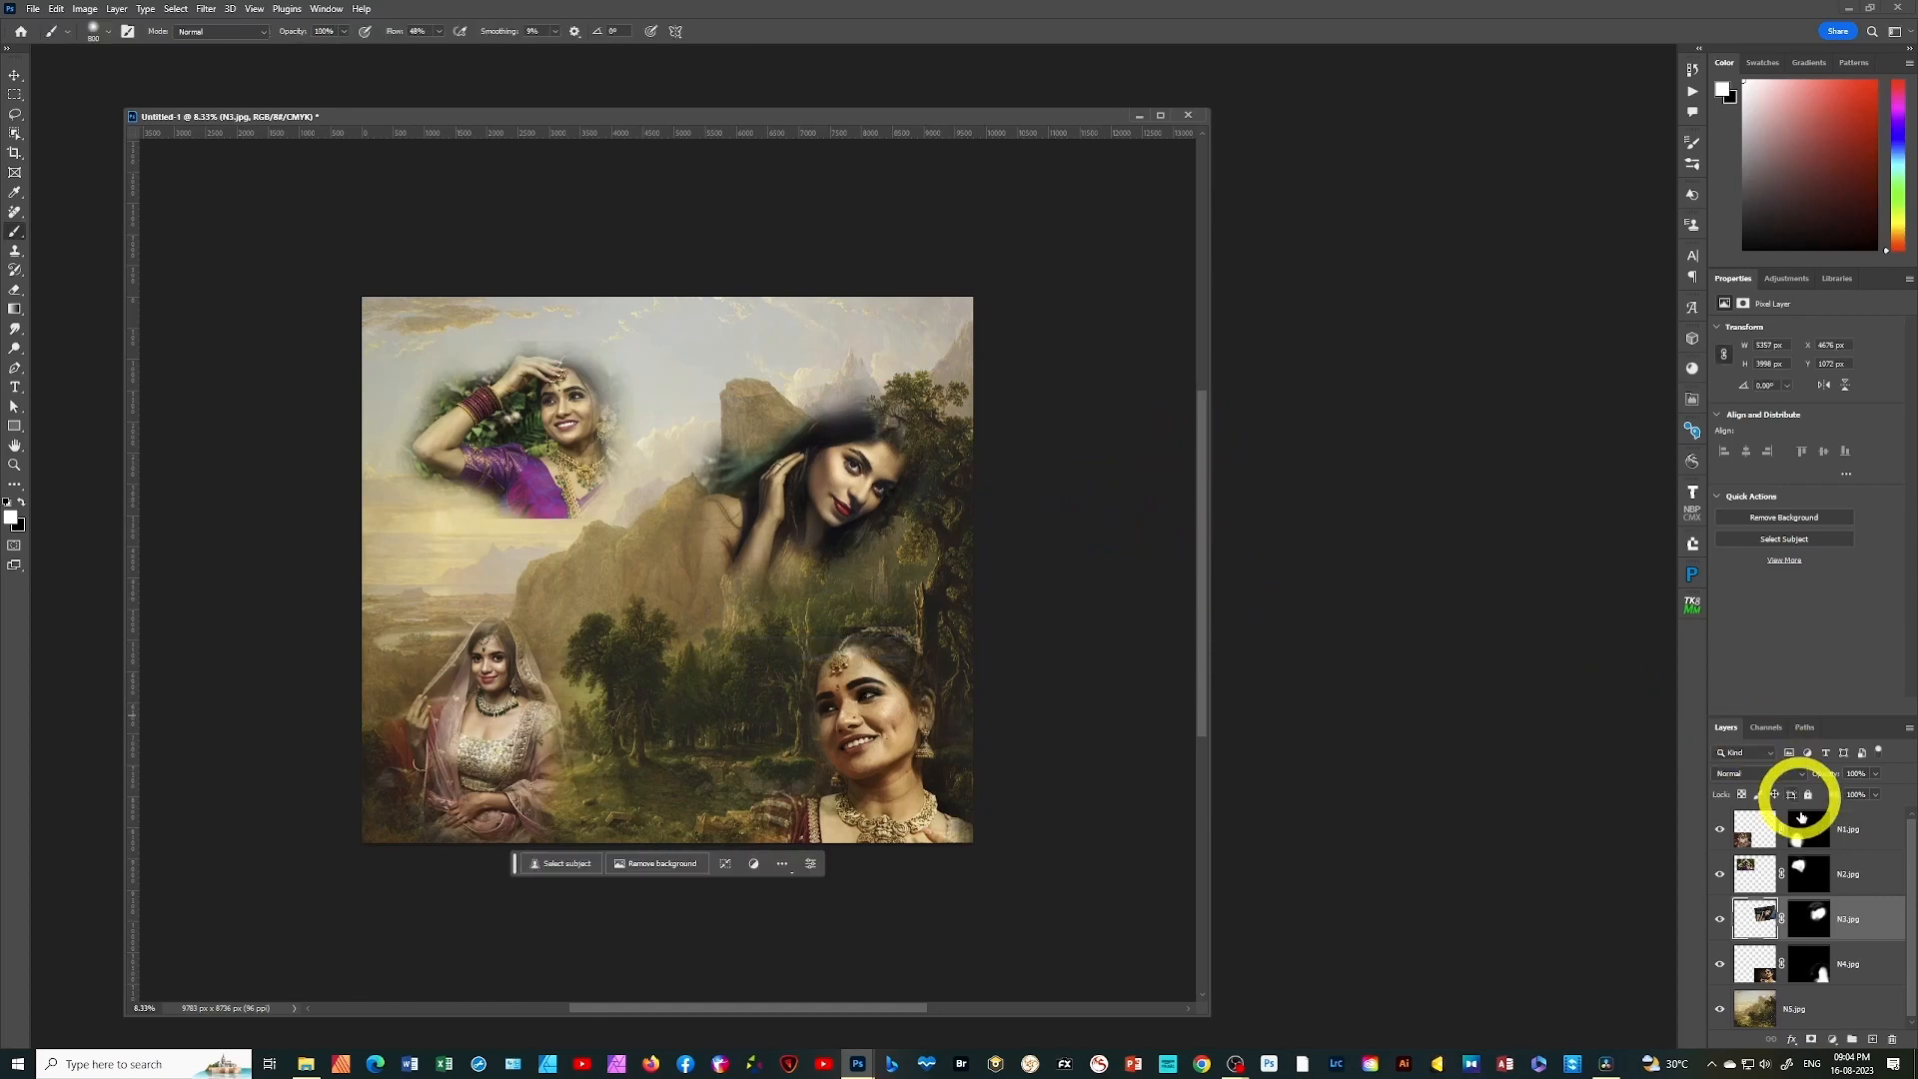
# Scale the N2.jpg portrait up to about 114% with Free Transform, keeping its upper-left corner in place
pyautogui.click(1799, 874)
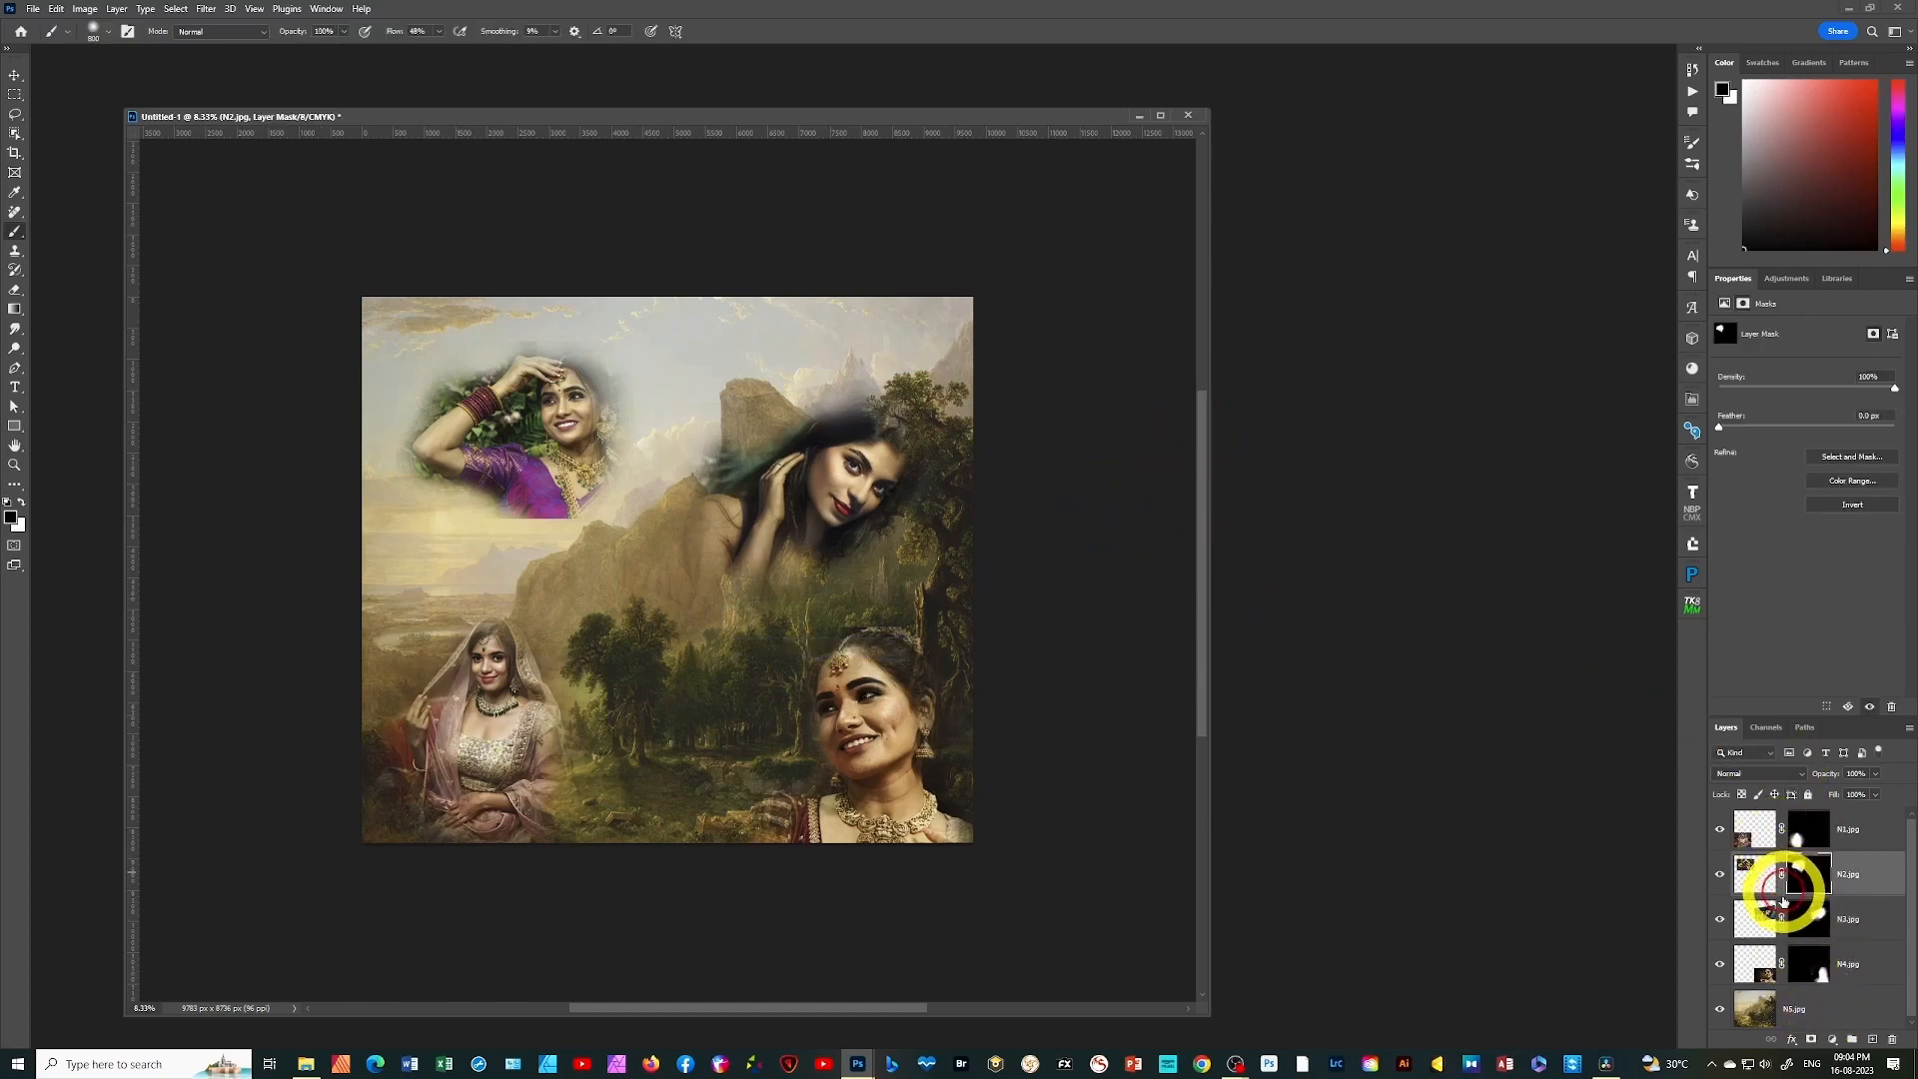
pyautogui.click(1767, 867)
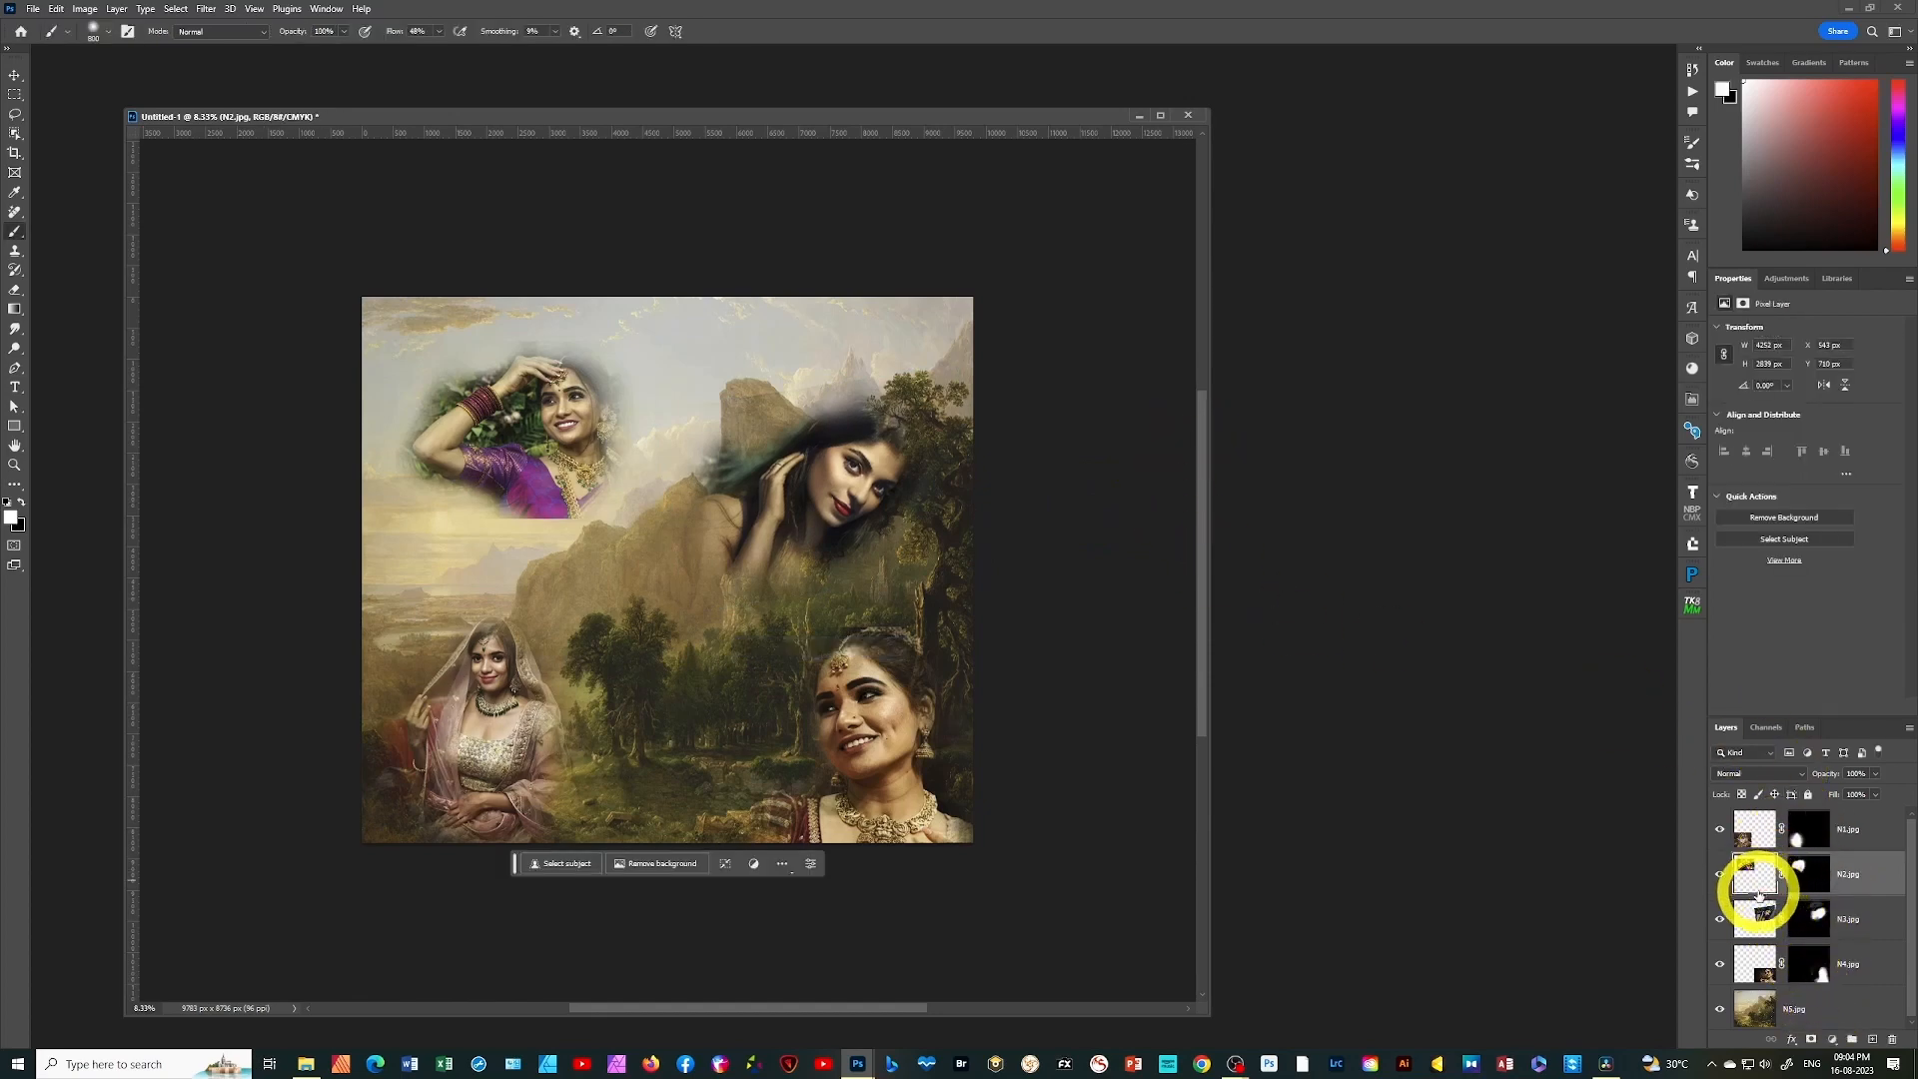
pyautogui.hotkey('ctrl', 't')
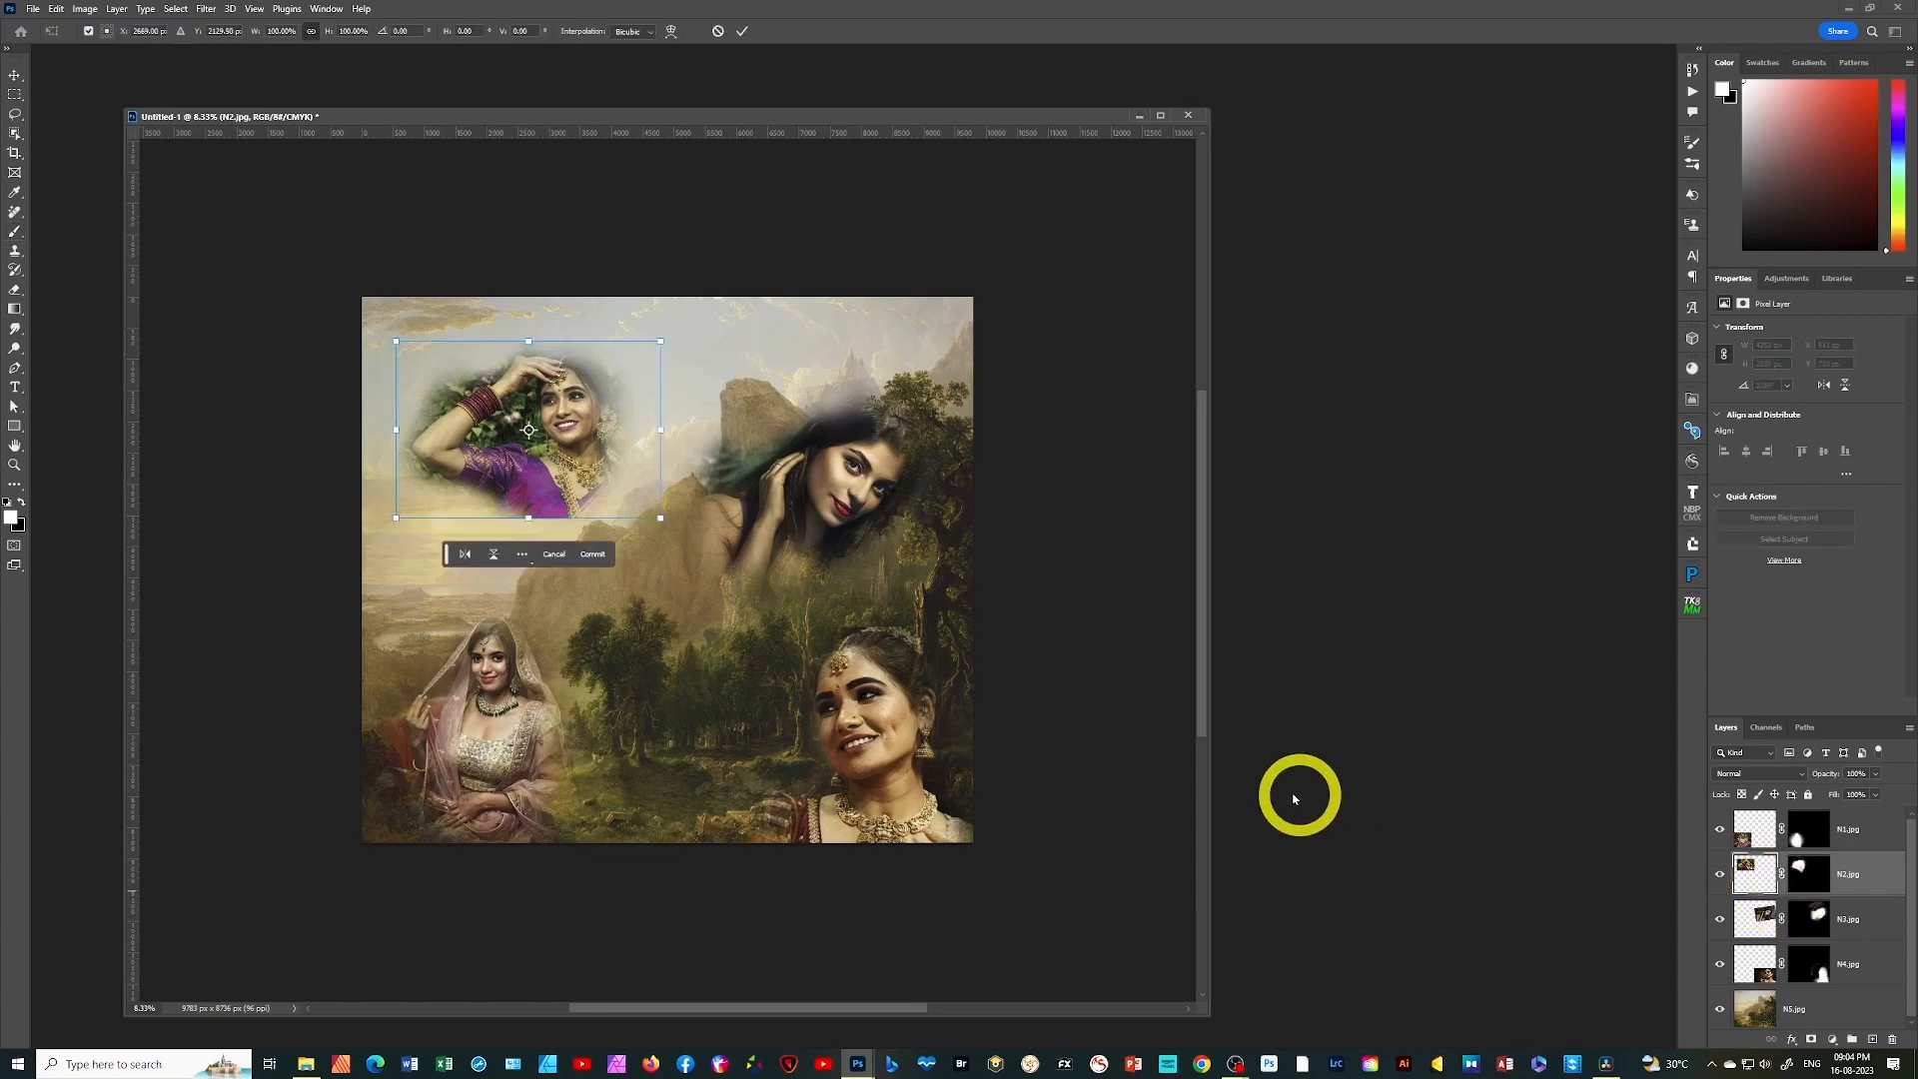
pyautogui.moveTo(656, 517); pyautogui.dragTo(698, 544)
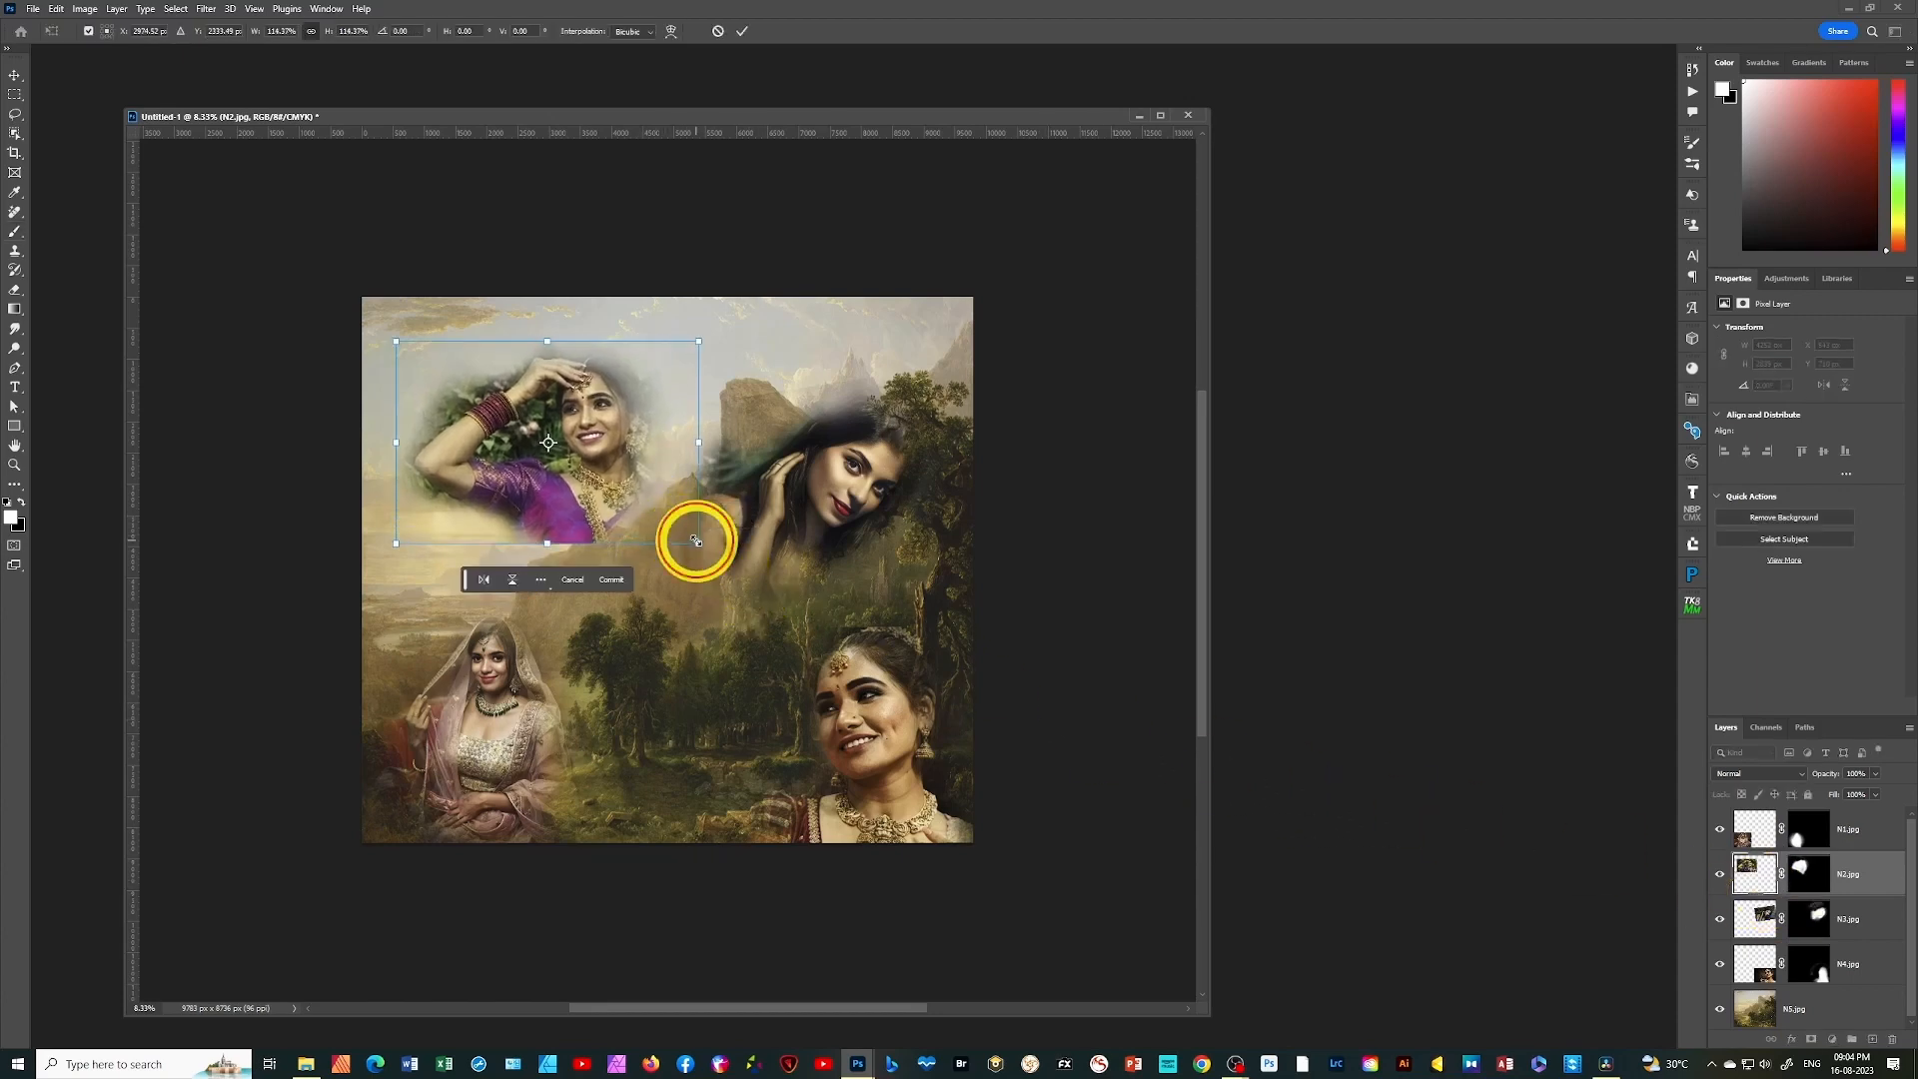
pyautogui.click(742, 30)
pyautogui.press('b')
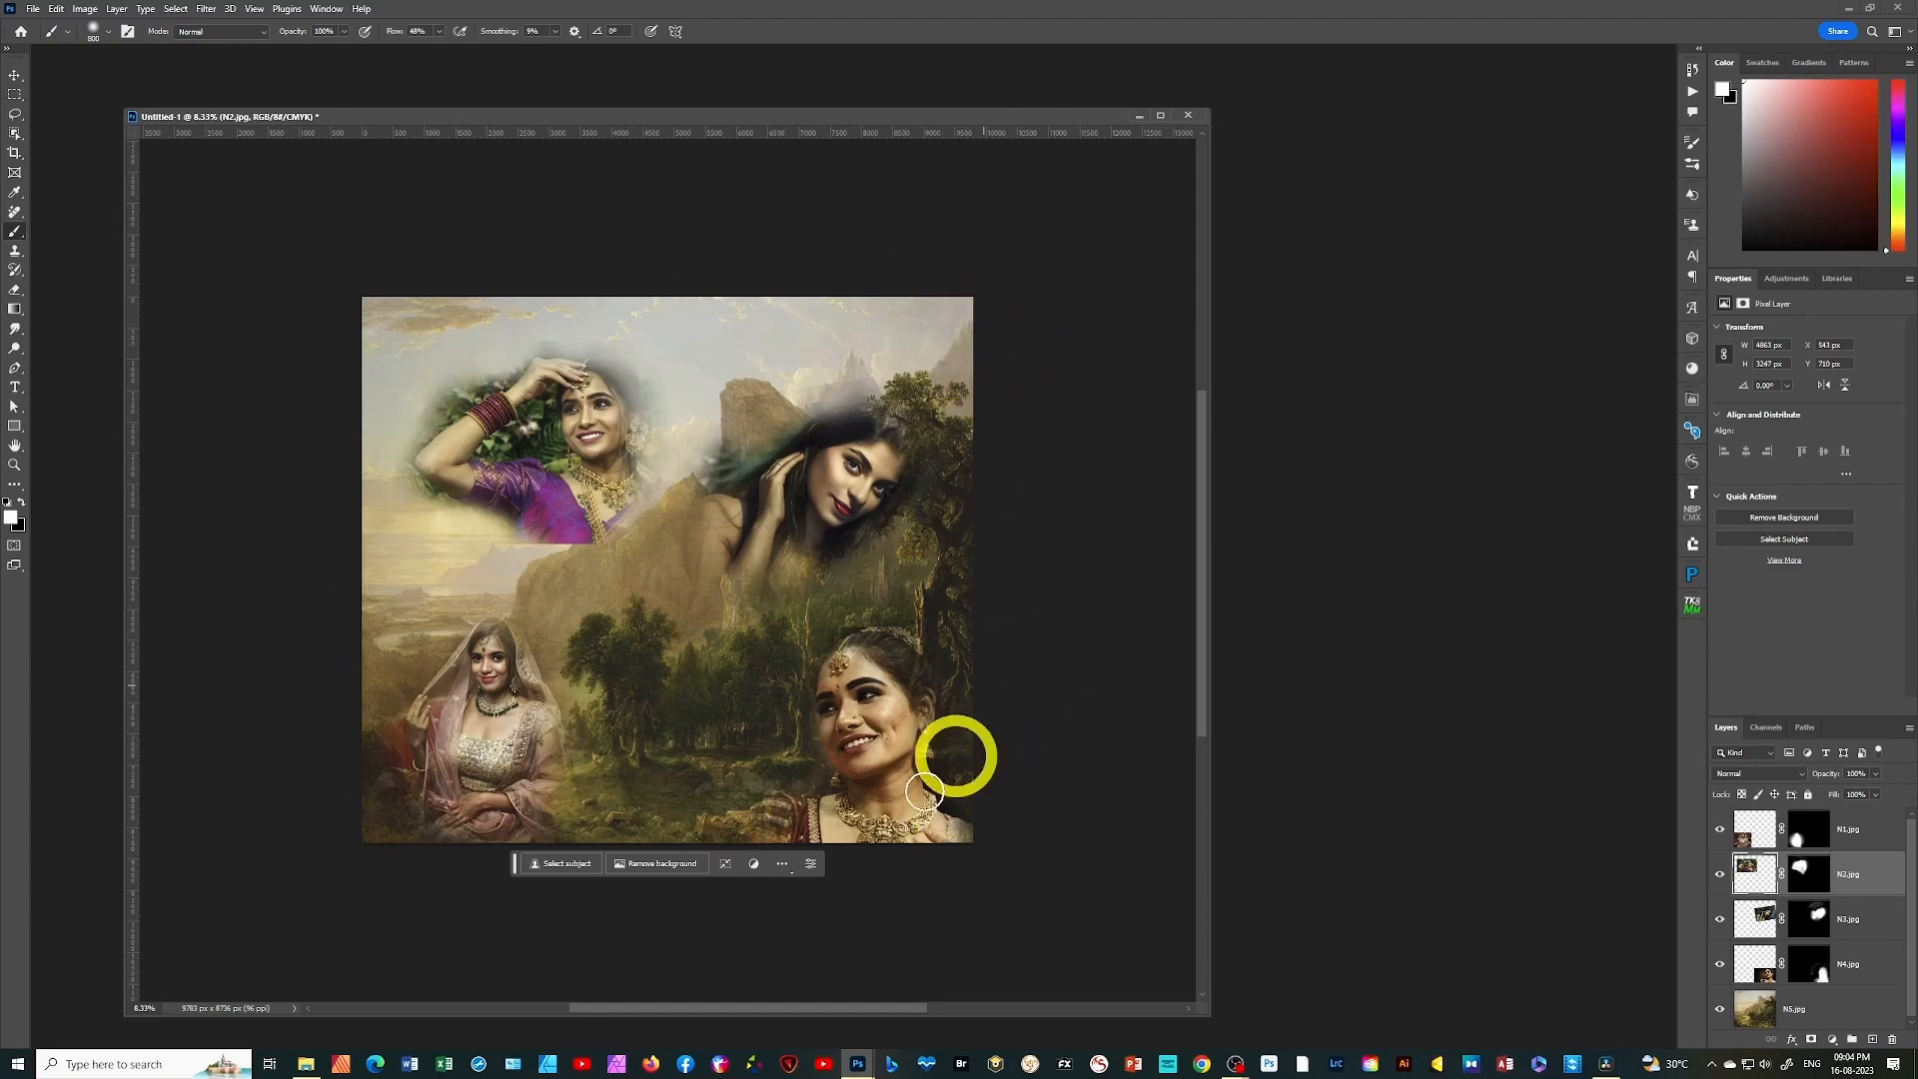
pyautogui.click(584, 734)
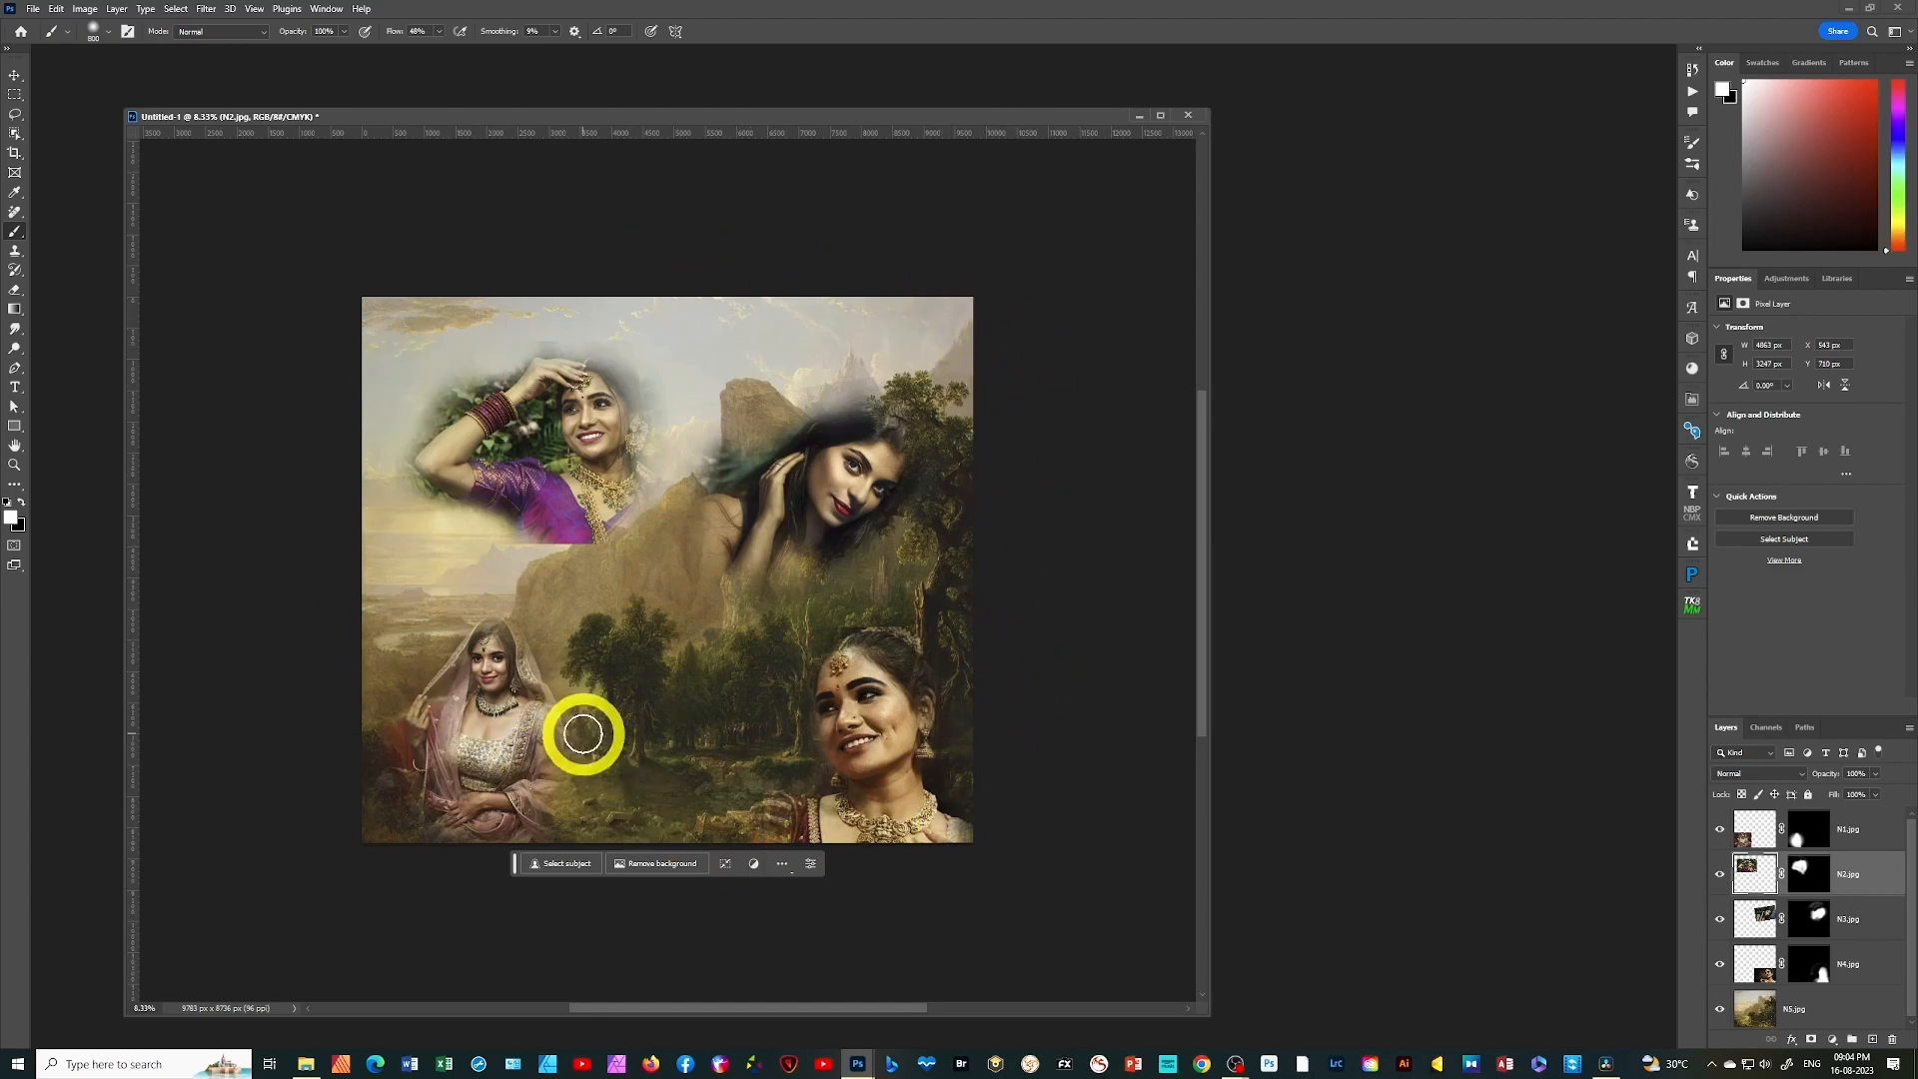